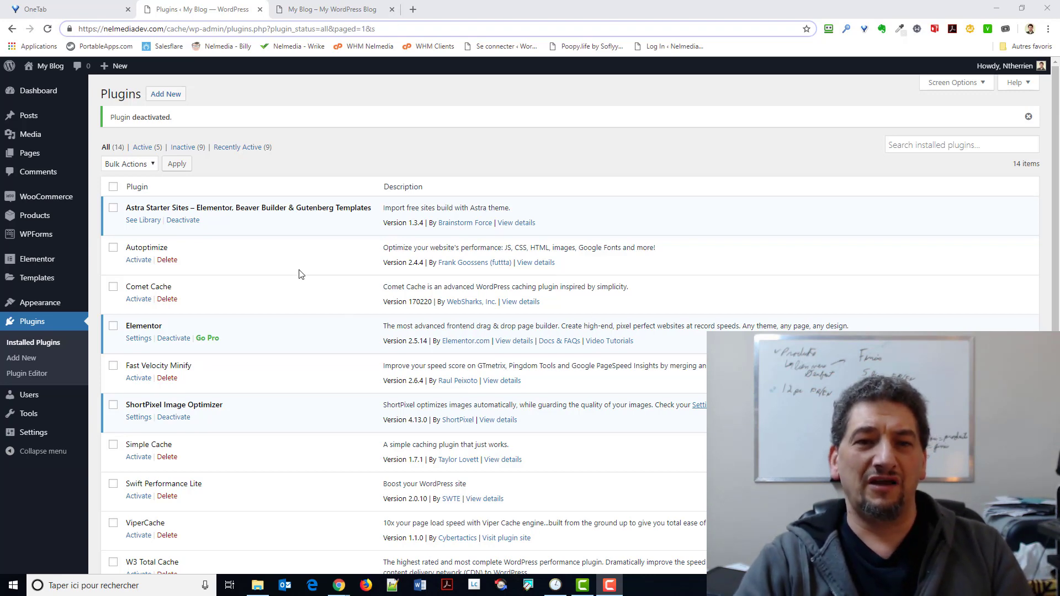
Look through the store's home page from the header down to the footer, including the featured products and promotional sections.
left_click(317, 7)
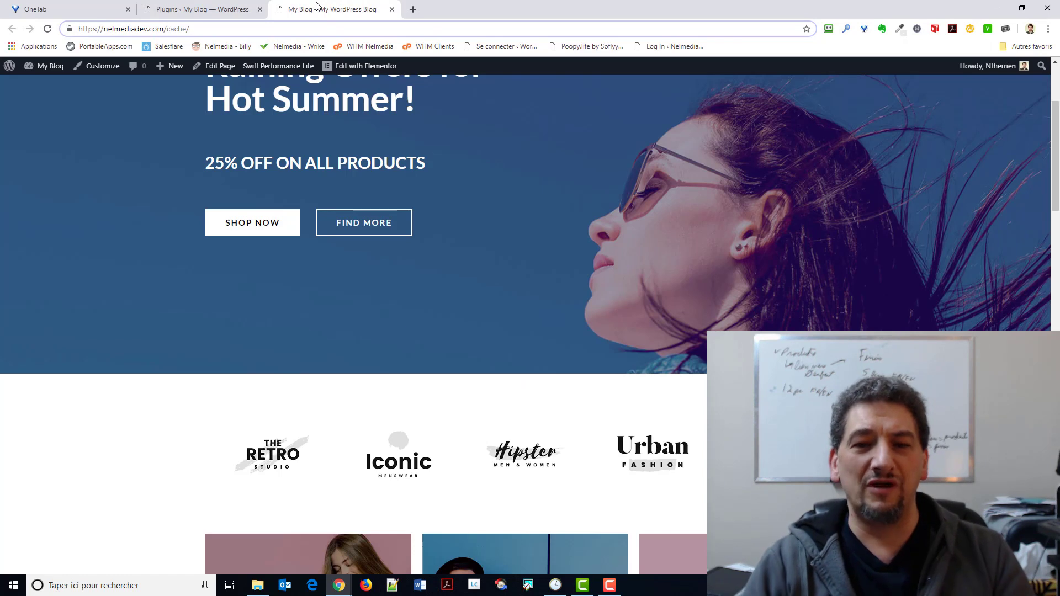
scroll(803, 211, "up", 3)
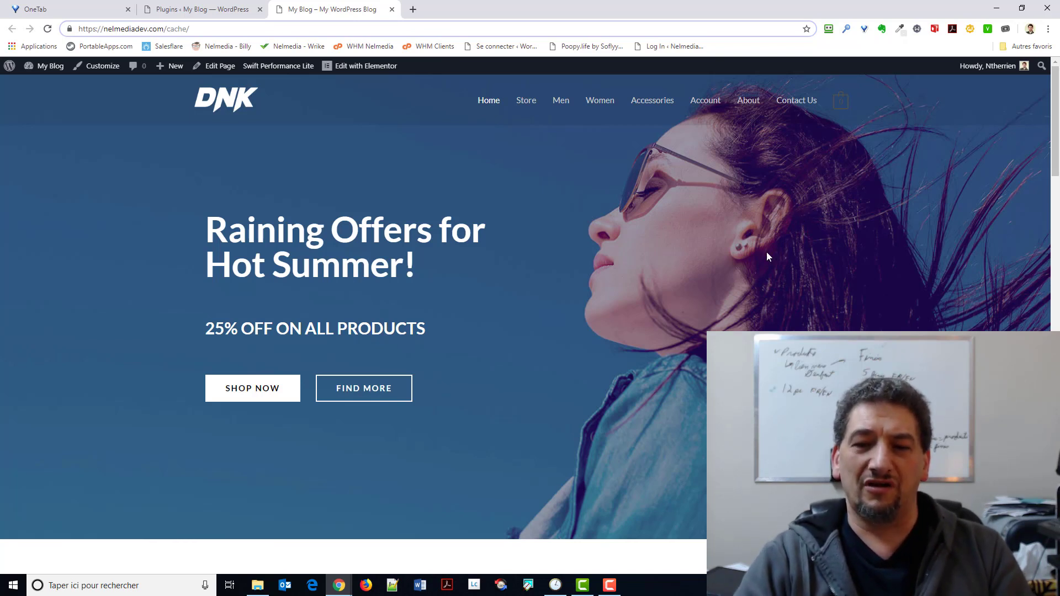
scroll(752, 254, "down", 10)
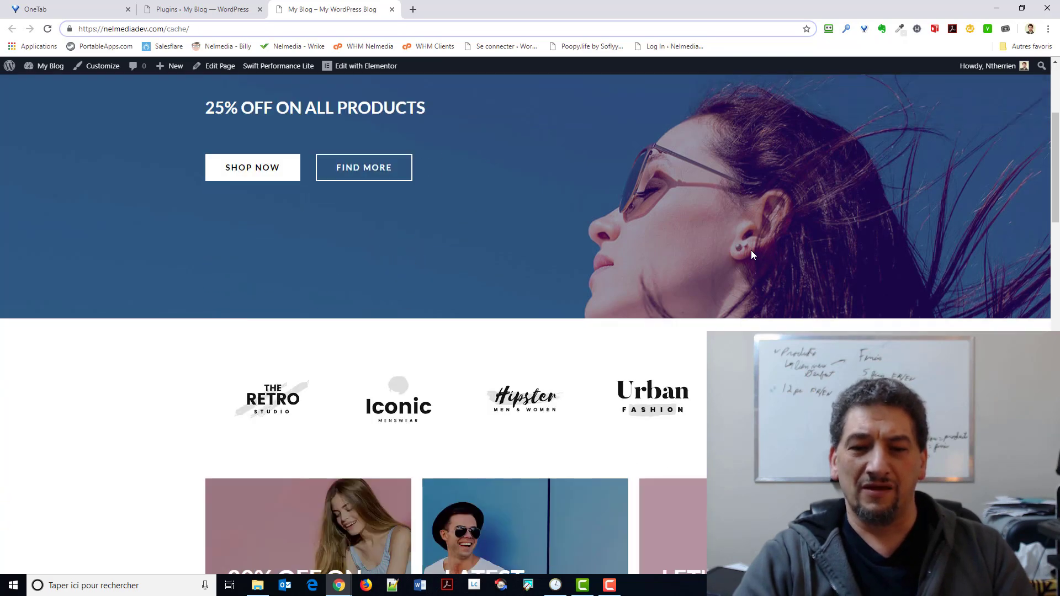
scroll(752, 254, "down", 9)
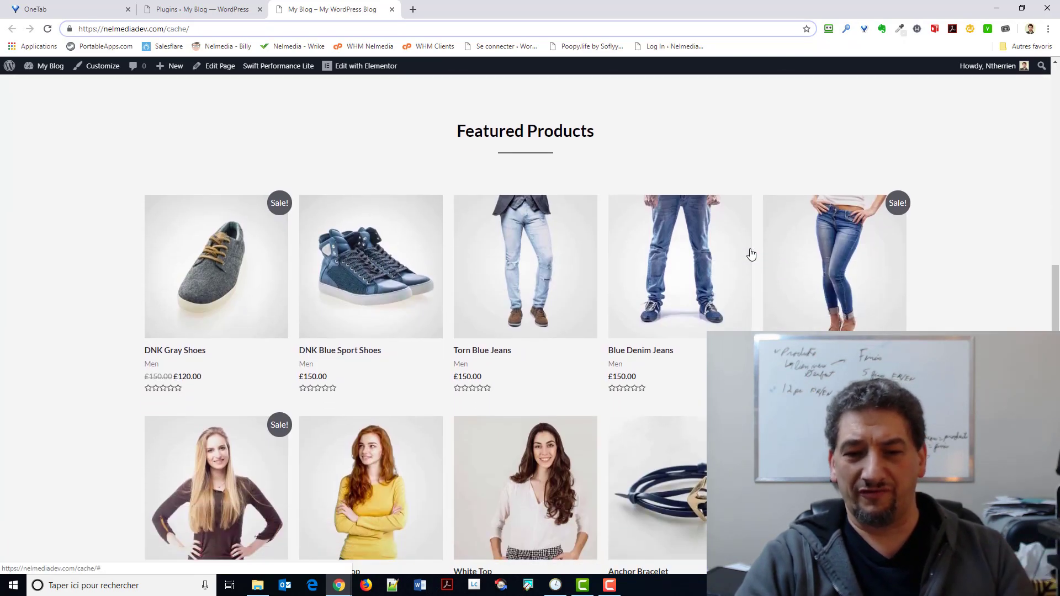
scroll(752, 254, "down", 15)
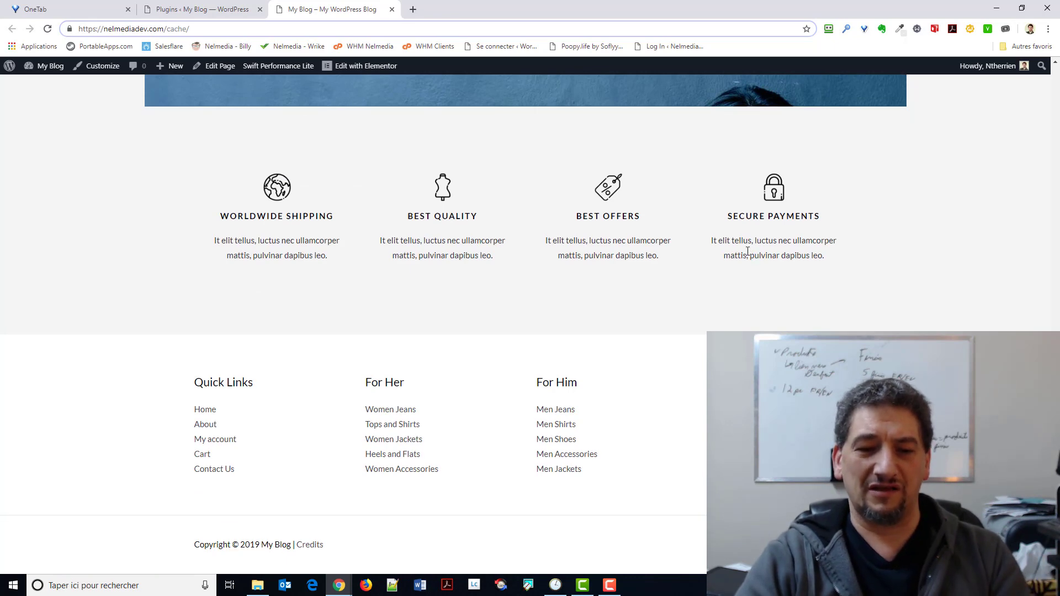
scroll(745, 257, "up", 17)
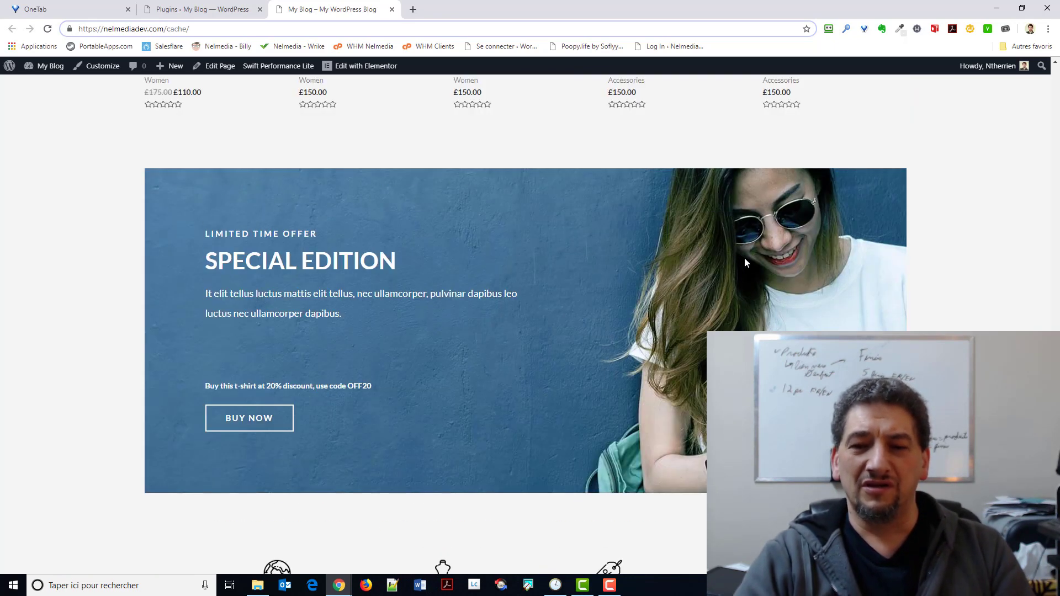
scroll(744, 262, "up", 14)
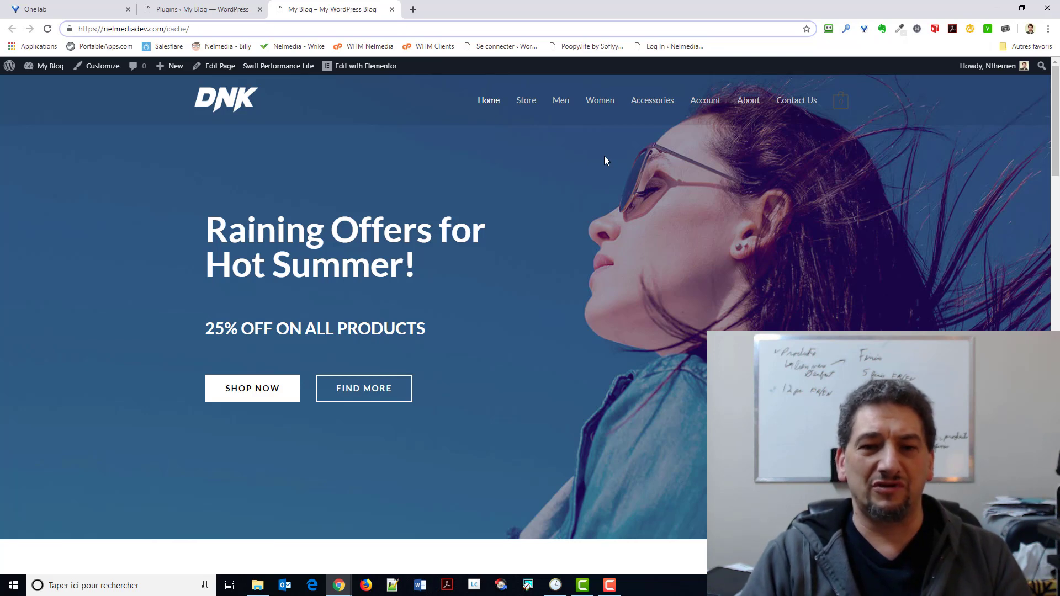
Review the site's list of installed plugins, checking which caching and optimization plugins are available.
left_click(166, 10)
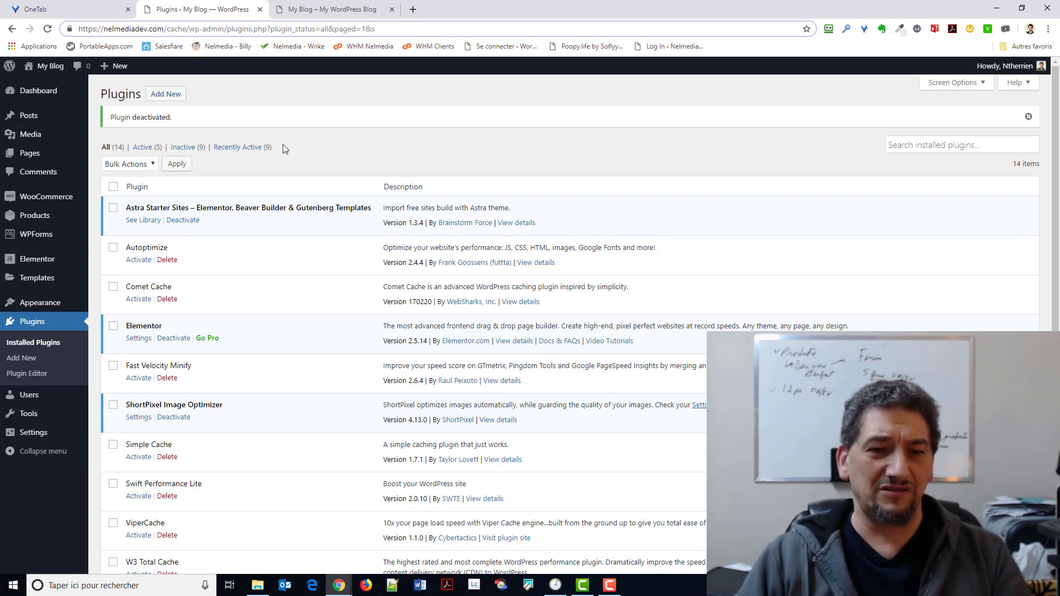
scroll(281, 246, "down", 1)
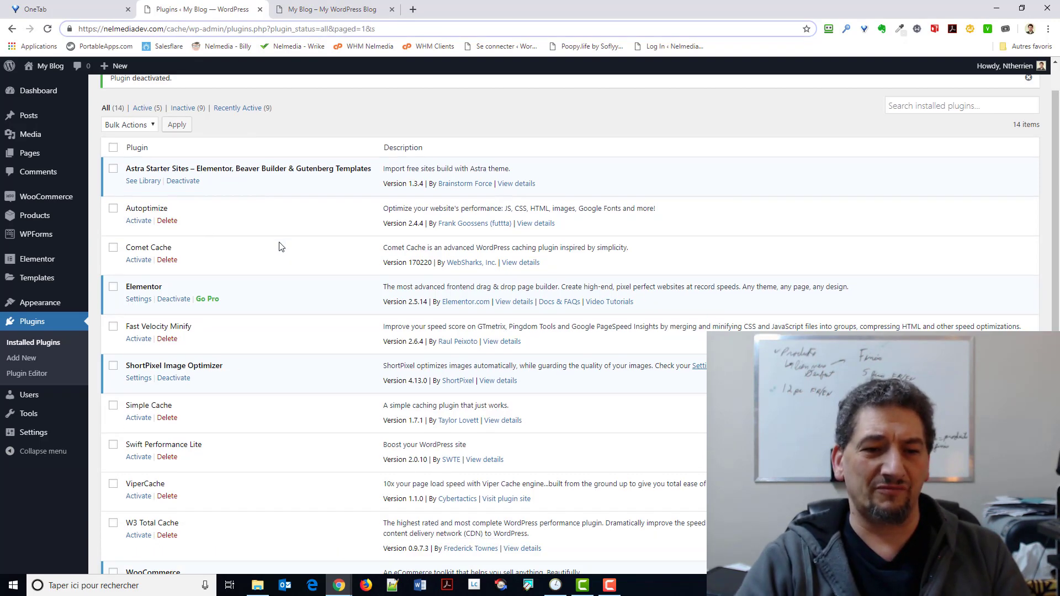
scroll(281, 246, "down", 4)
scroll(283, 256, "up", 5)
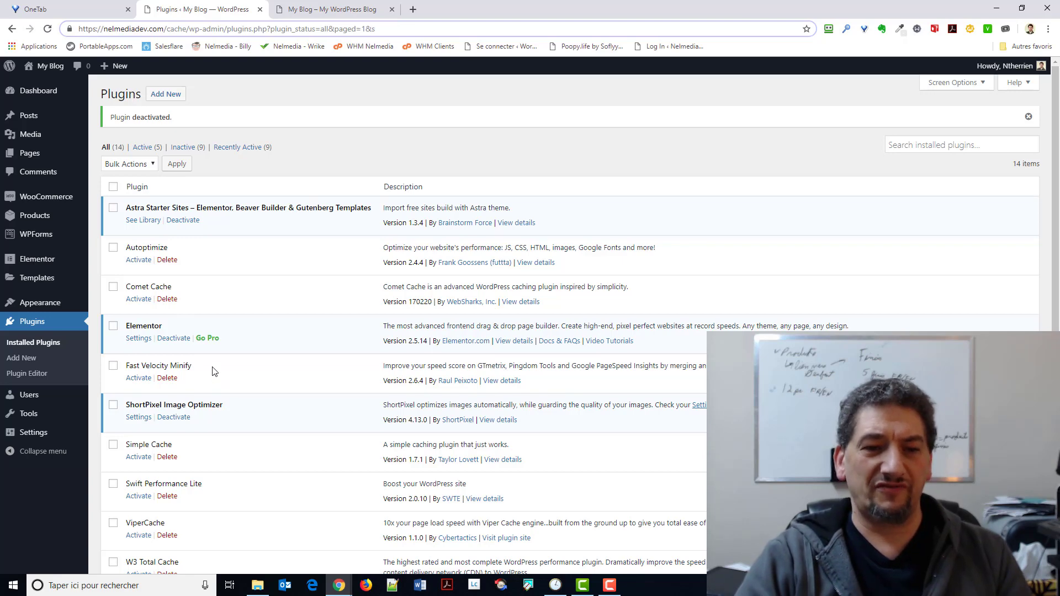
scroll(213, 364, "down", 3)
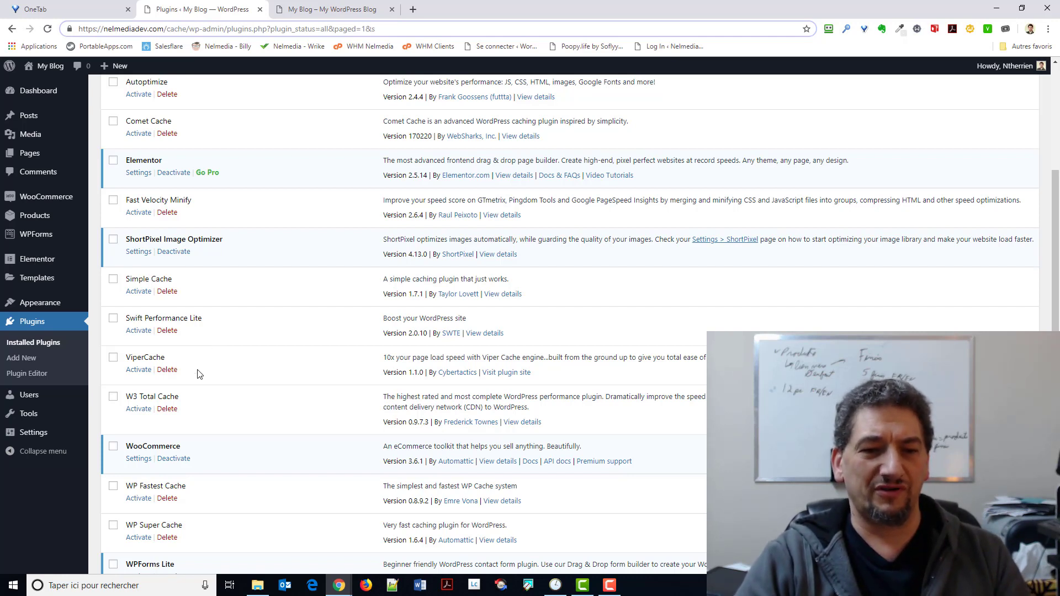
scroll(220, 411, "down", 2)
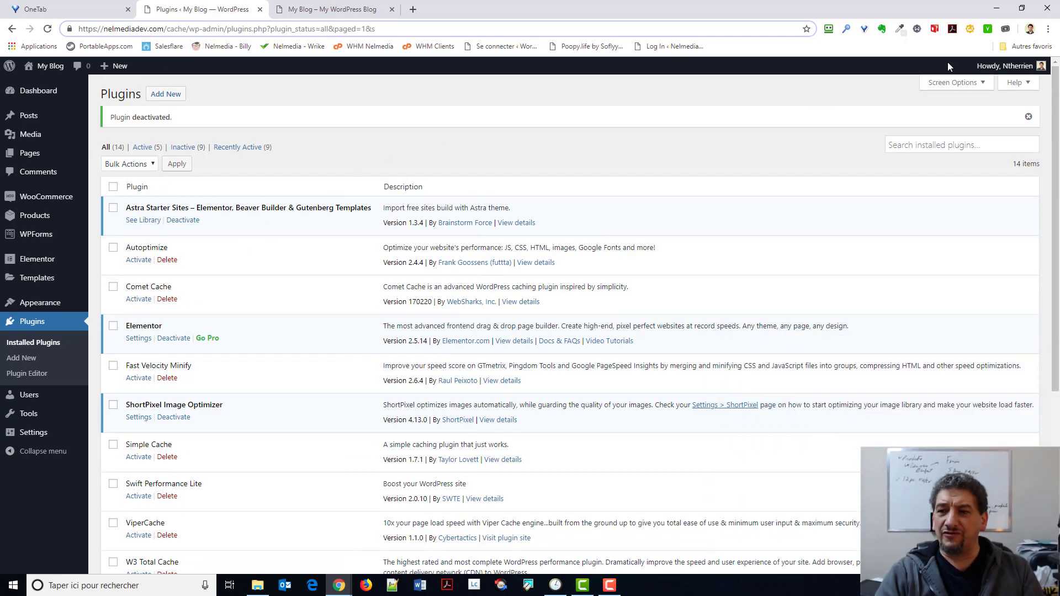
Bring the baseline GTmetrix and Pingdom reports for nelmediadev.com/cache into this browser window and examine their scores.
left_click_drag(1057, 33, 528, 11)
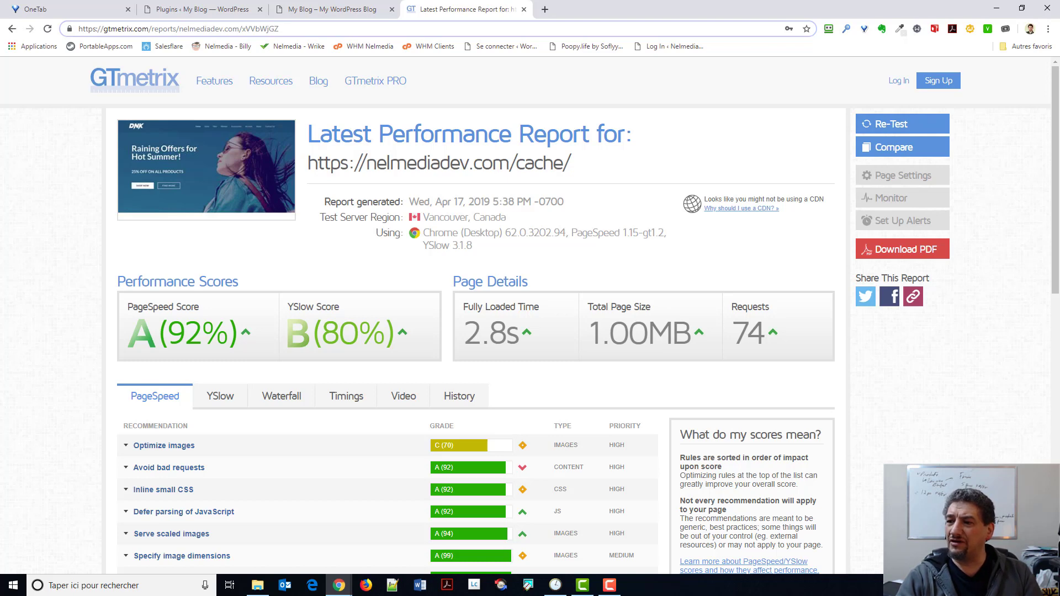
left_click_drag(1059, 7, 622, 6)
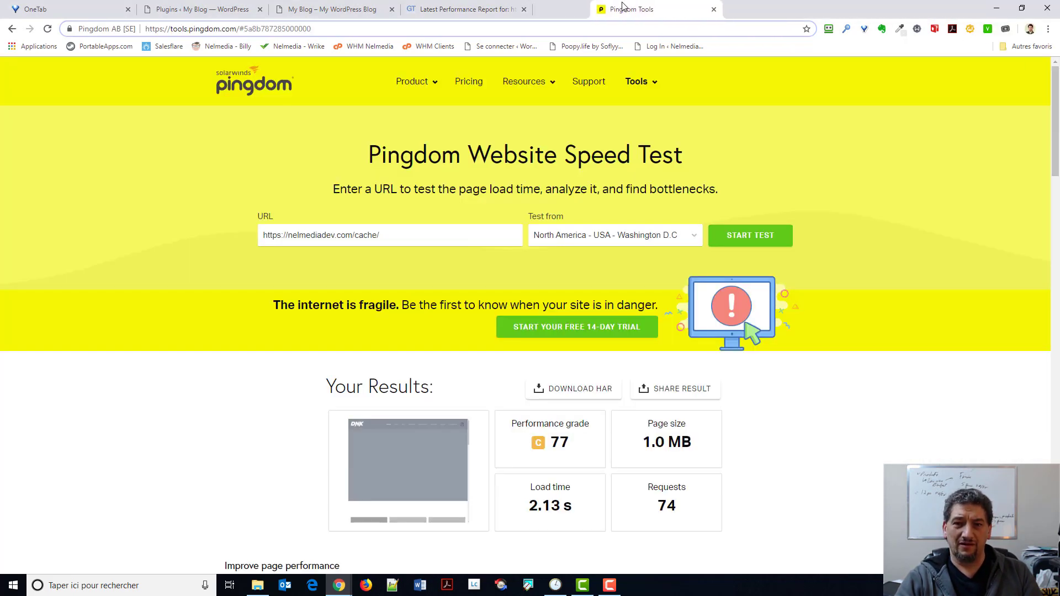
scroll(626, 331, "down", 4)
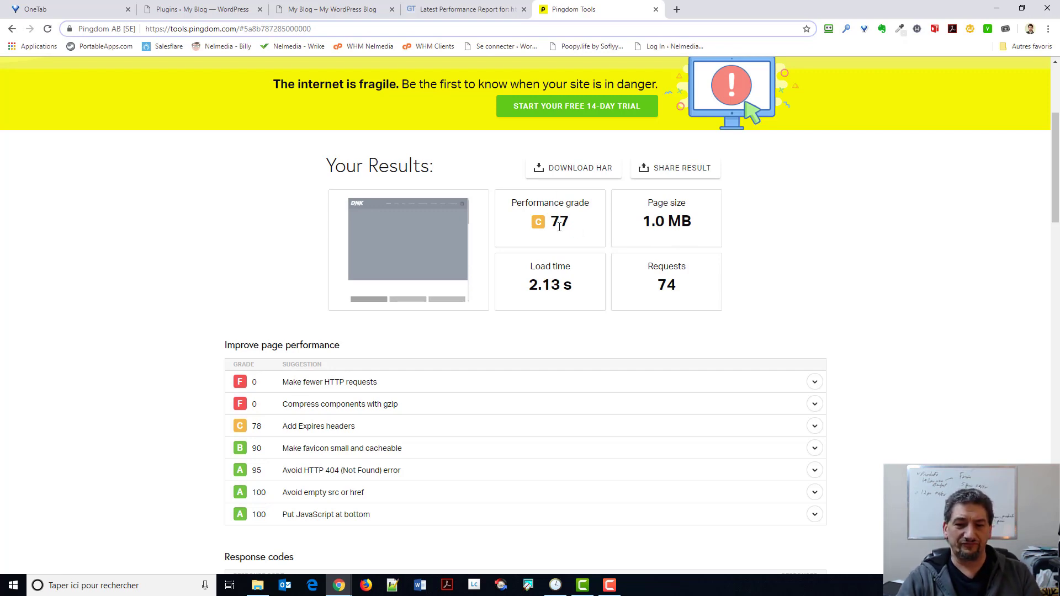
Activate the Autoptimize plugin on the WordPress site and open its settings page.
left_click(219, 20)
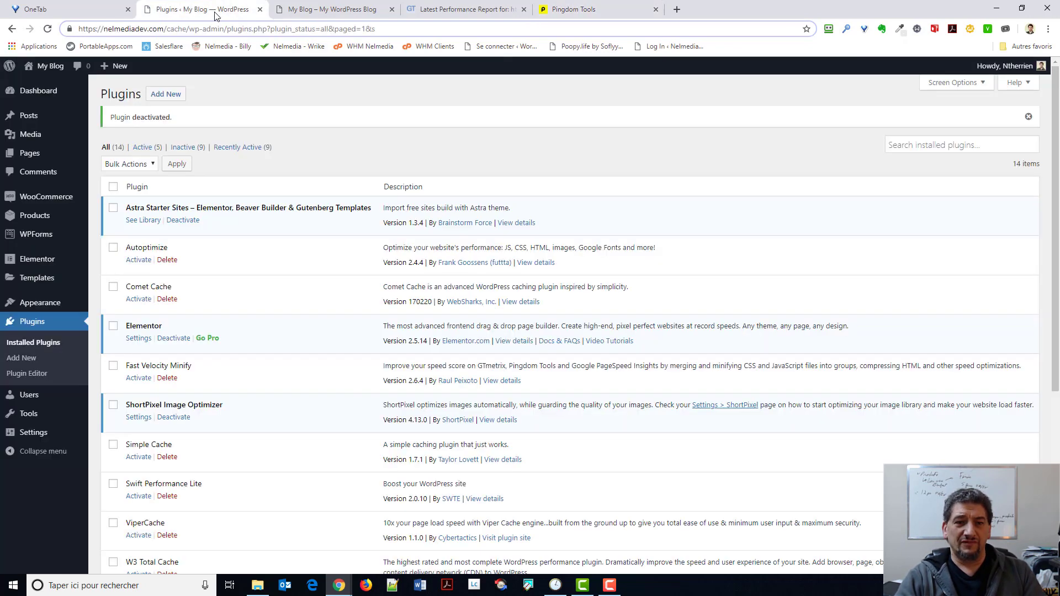
left_click(139, 260)
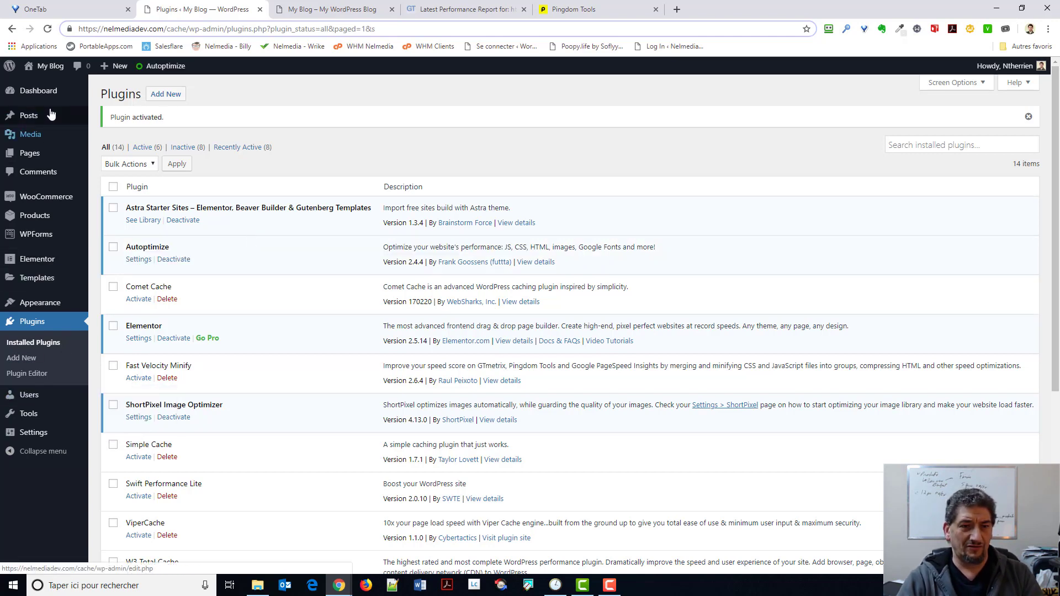
mouse_move(53, 117)
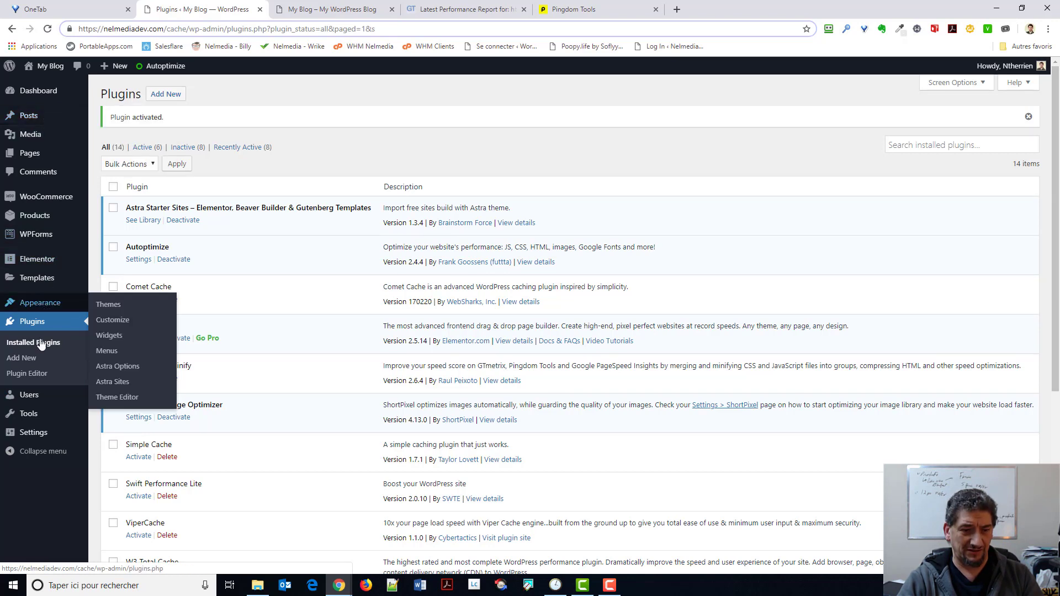
mouse_move(37, 415)
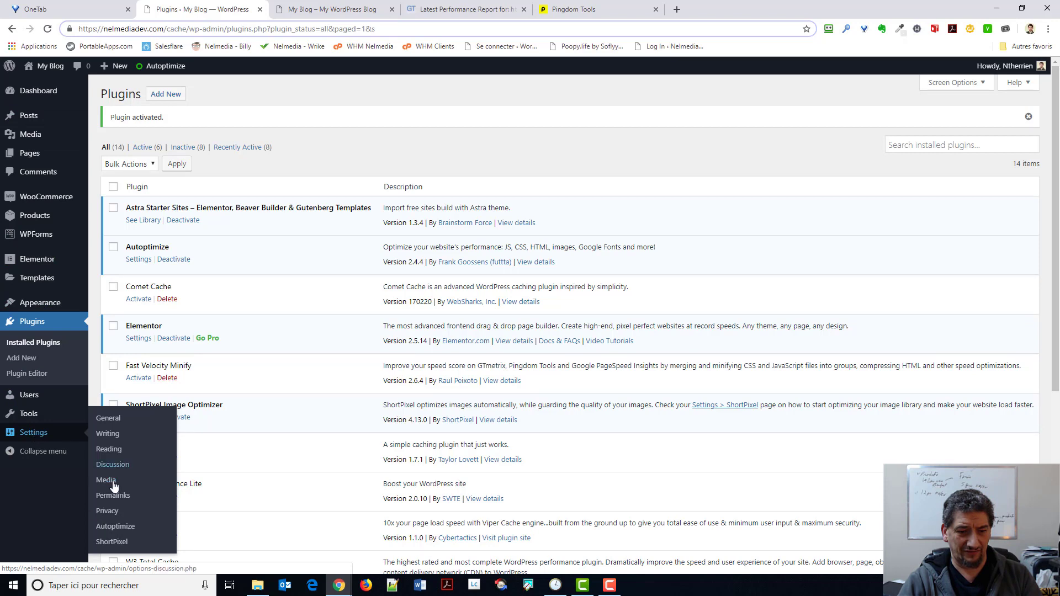
left_click(116, 528)
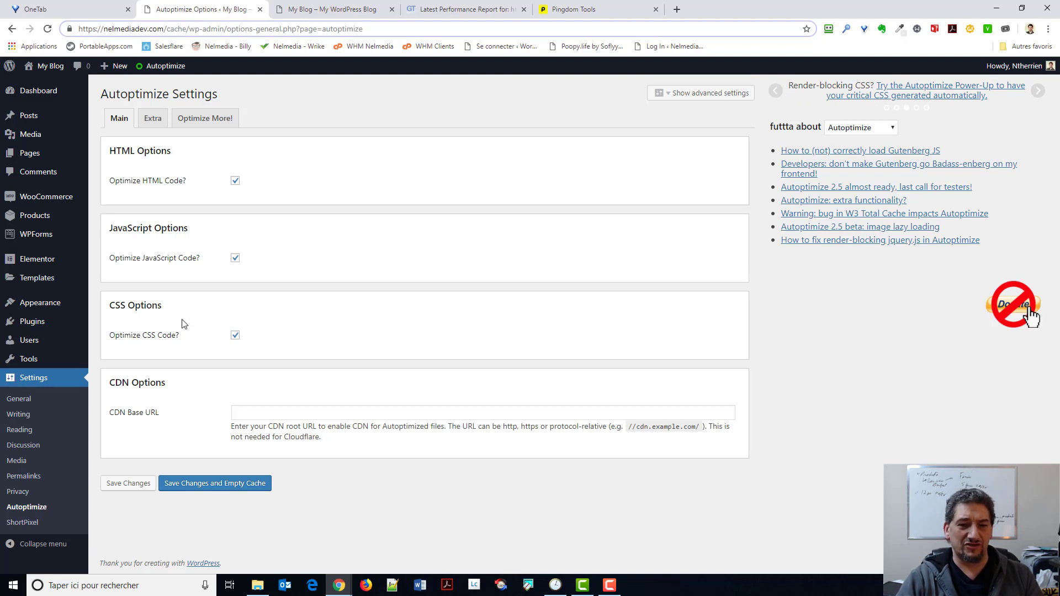
Review Autoptimize's extra auto-optimizations, including Google Fonts, image optimization, emoji removal and query strings.
left_click(152, 119)
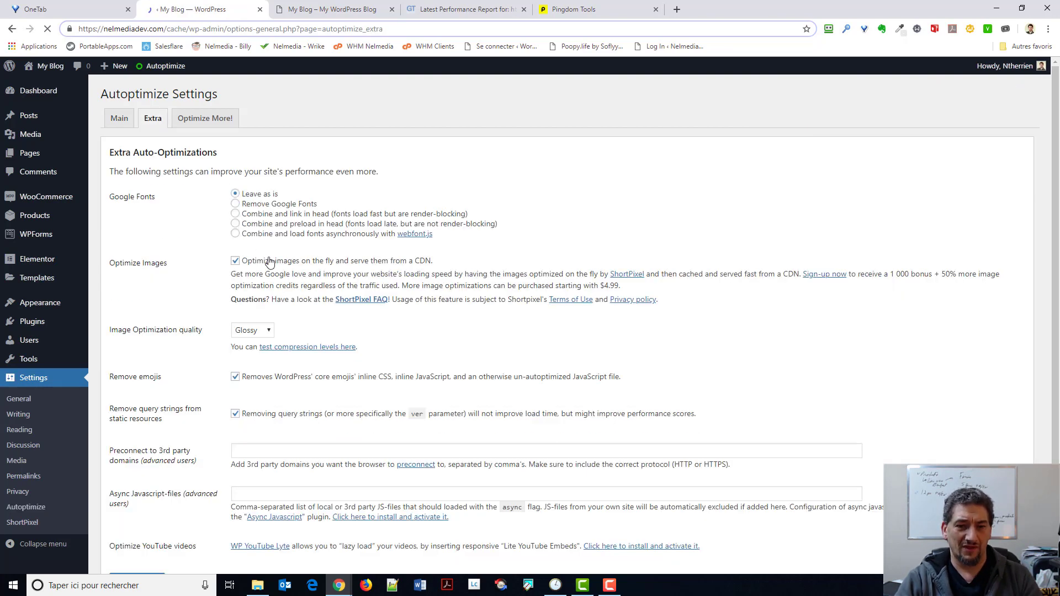
scroll(301, 261, "down", 1)
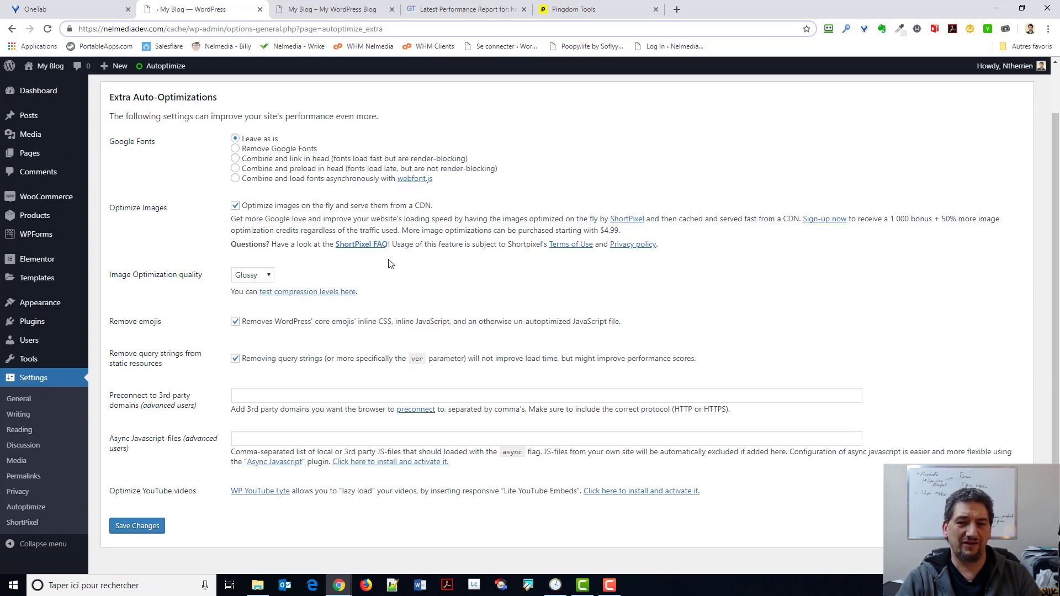
scroll(389, 264, "up", 1)
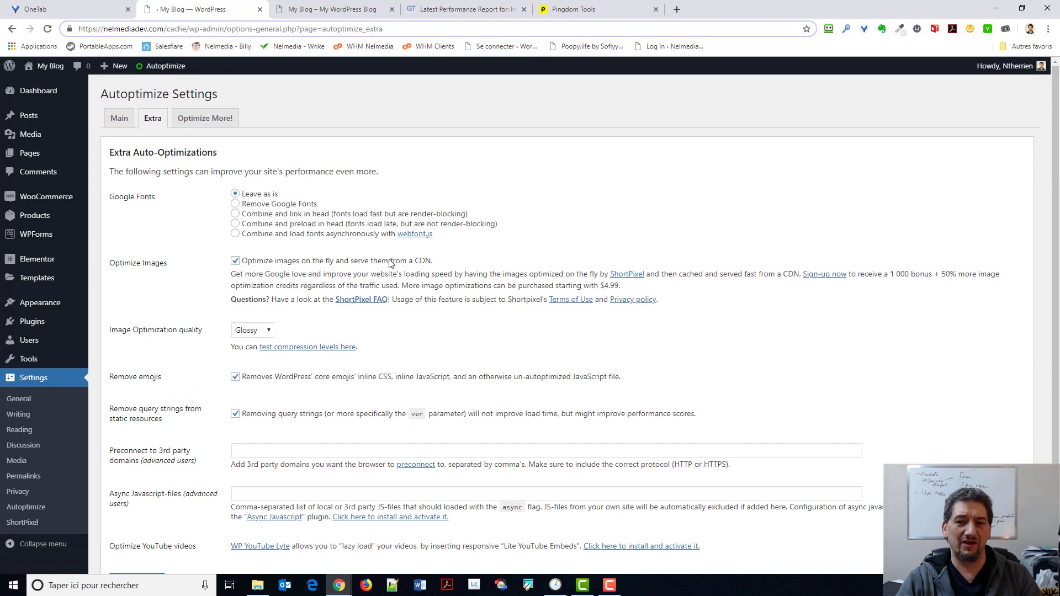
Show Autoptimize's advanced main settings and examine the HTML, JavaScript, CSS, CDN and cache options.
left_click(117, 119)
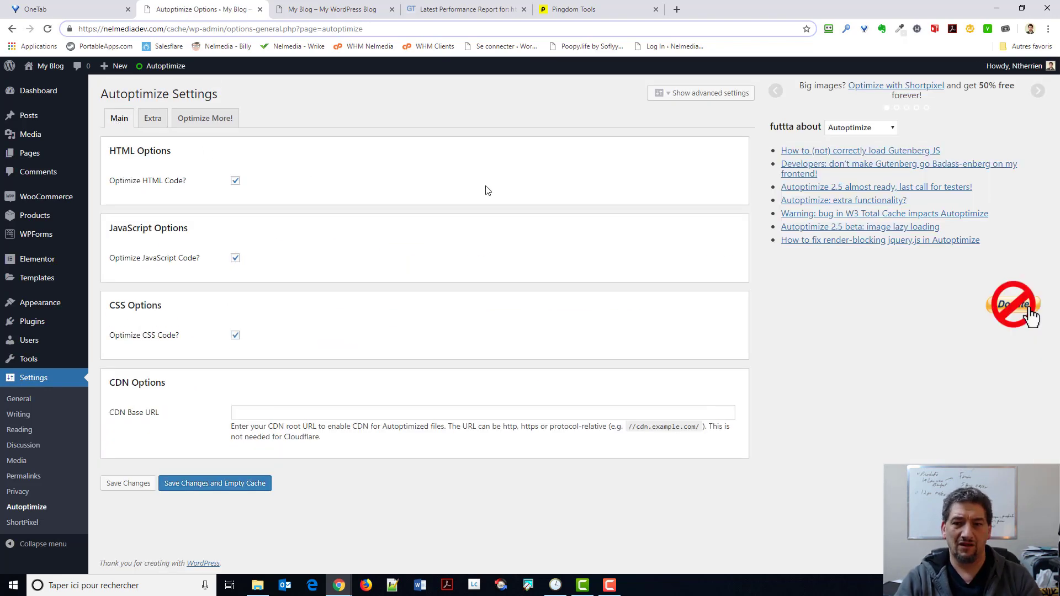
left_click(703, 92)
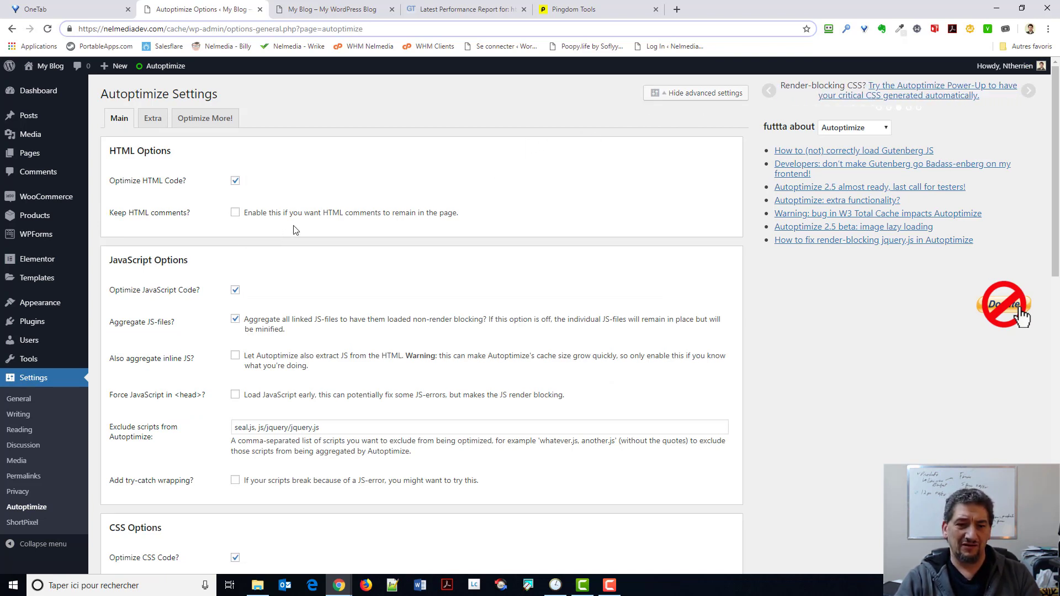
scroll(301, 227, "down", 2)
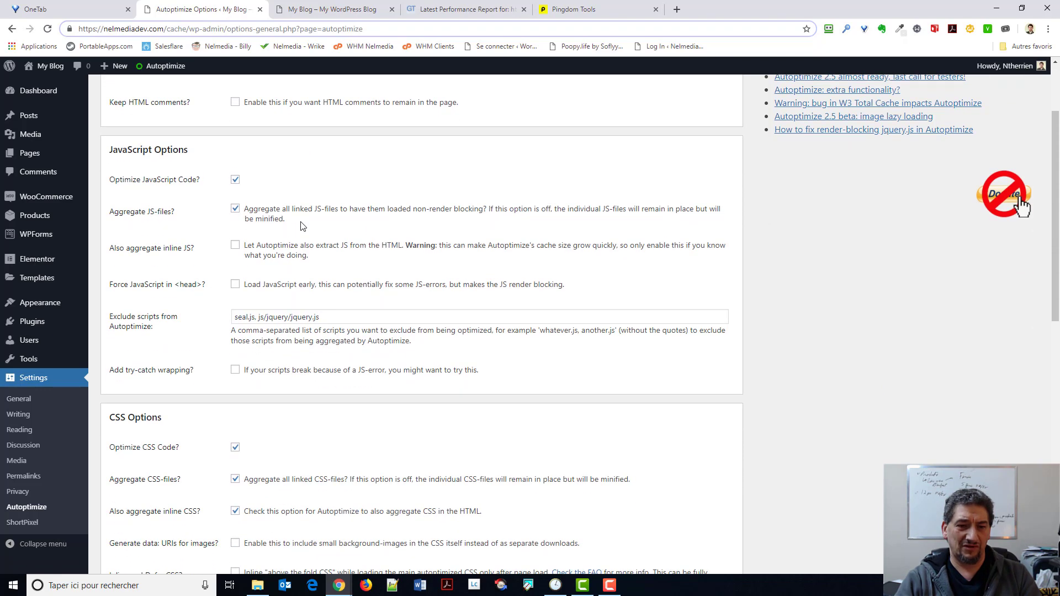
scroll(281, 215, "up", 2)
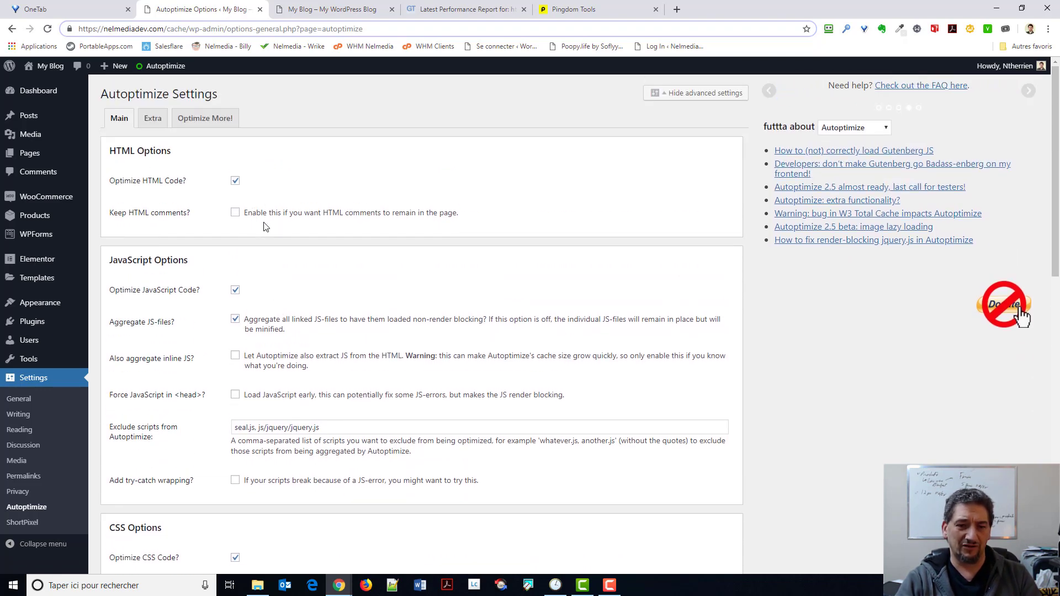
scroll(285, 259, "down", 3)
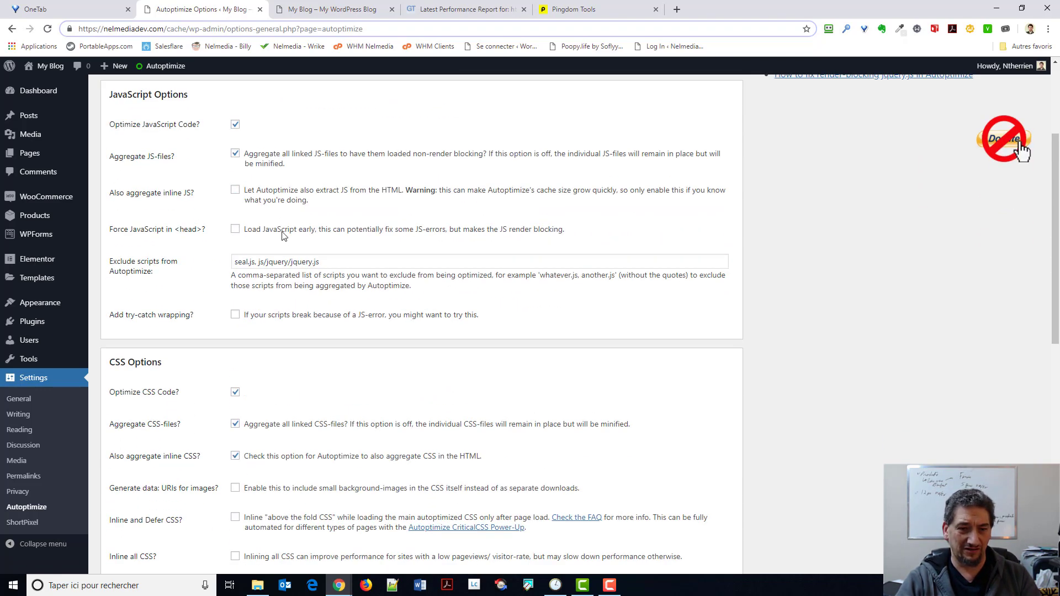
scroll(340, 315, "down", 5)
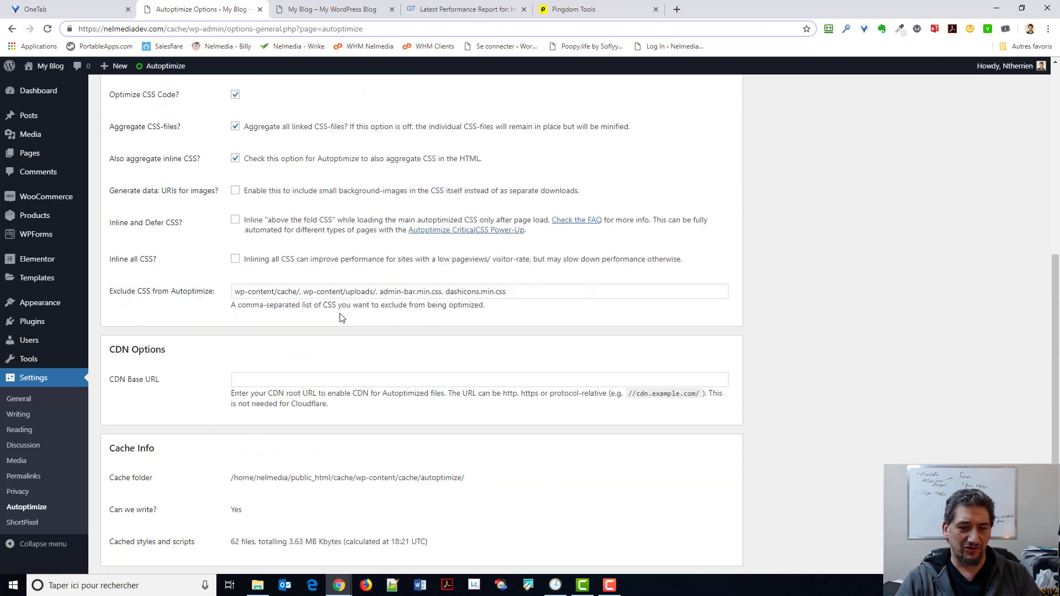
scroll(341, 318, "down", 1)
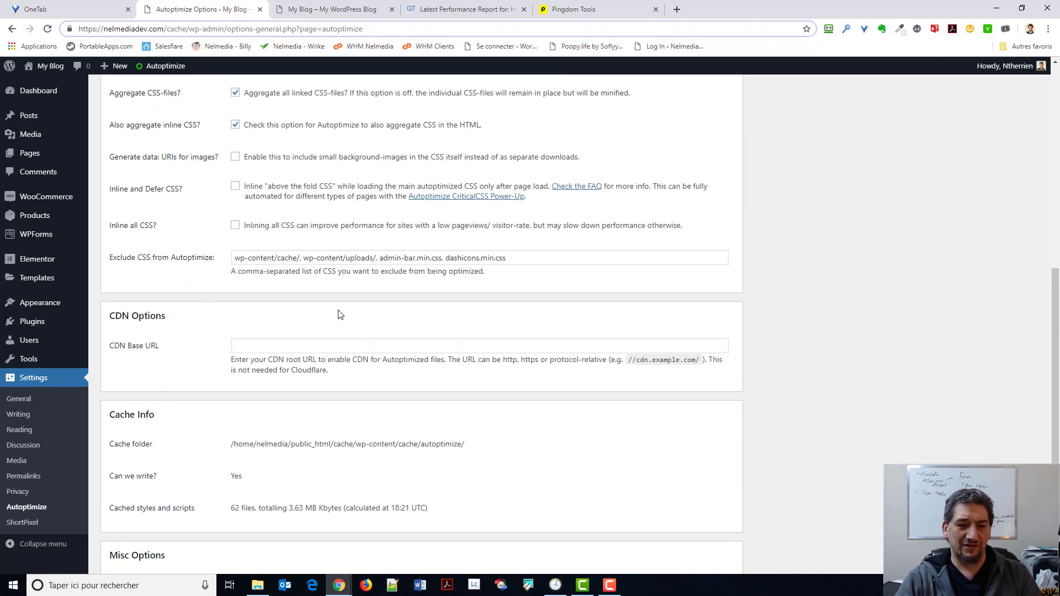
scroll(340, 312, "down", 3)
scroll(348, 298, "up", 7)
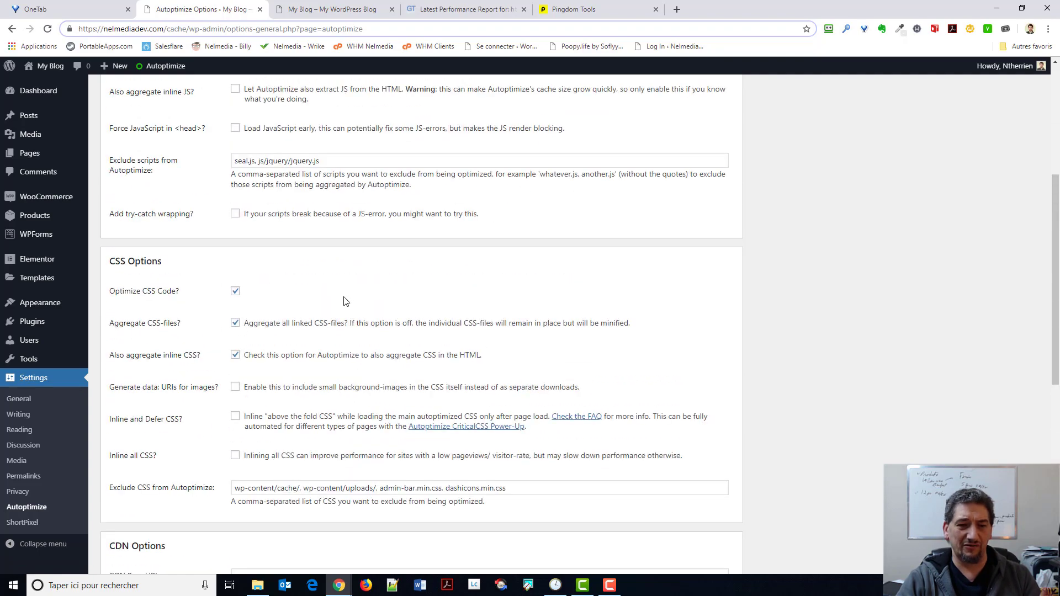
scroll(343, 301, "up", 5)
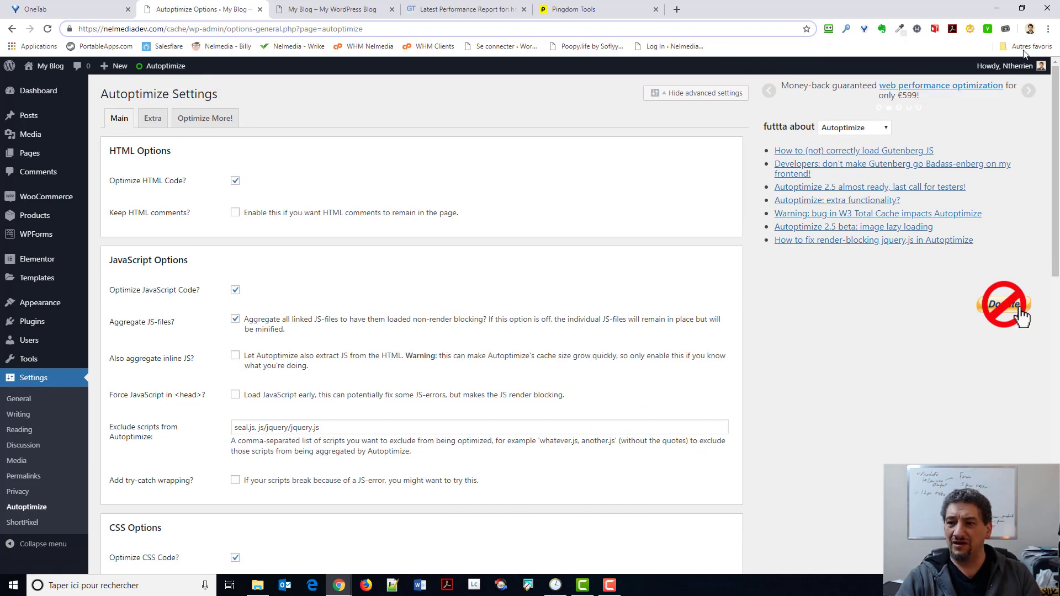
Compare the GTmetrix report made with Autoptimize against the baseline report for the same page.
left_click(586, 20)
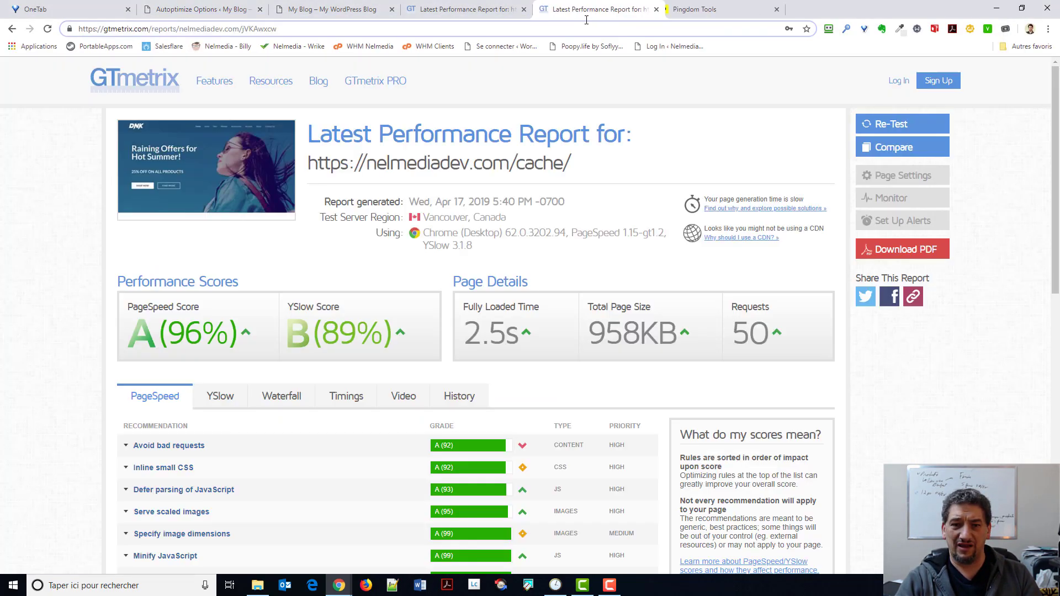
left_click(496, 7)
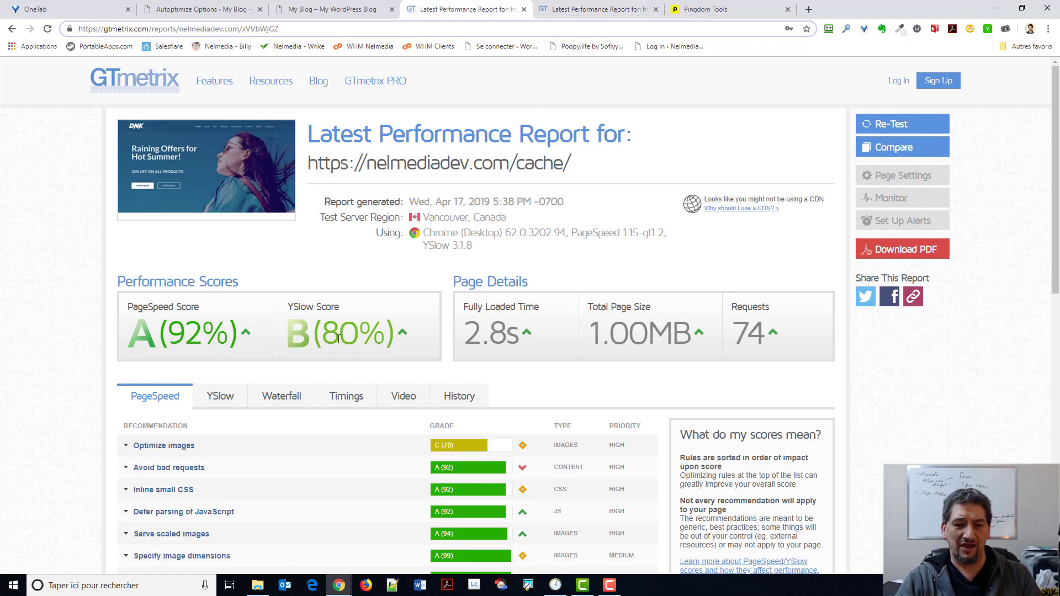
left_click(574, 9)
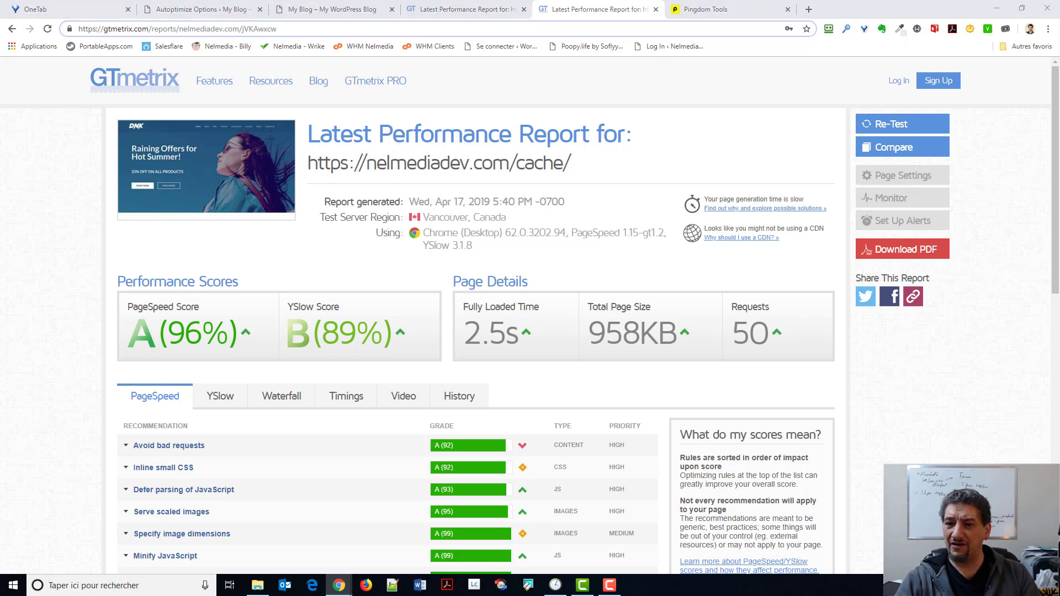
Open the Comet Cache configuration options and select the option that enables Comet Cache.
left_click_drag(1059, 50, 861, 9)
scroll(865, 164, "down", 3)
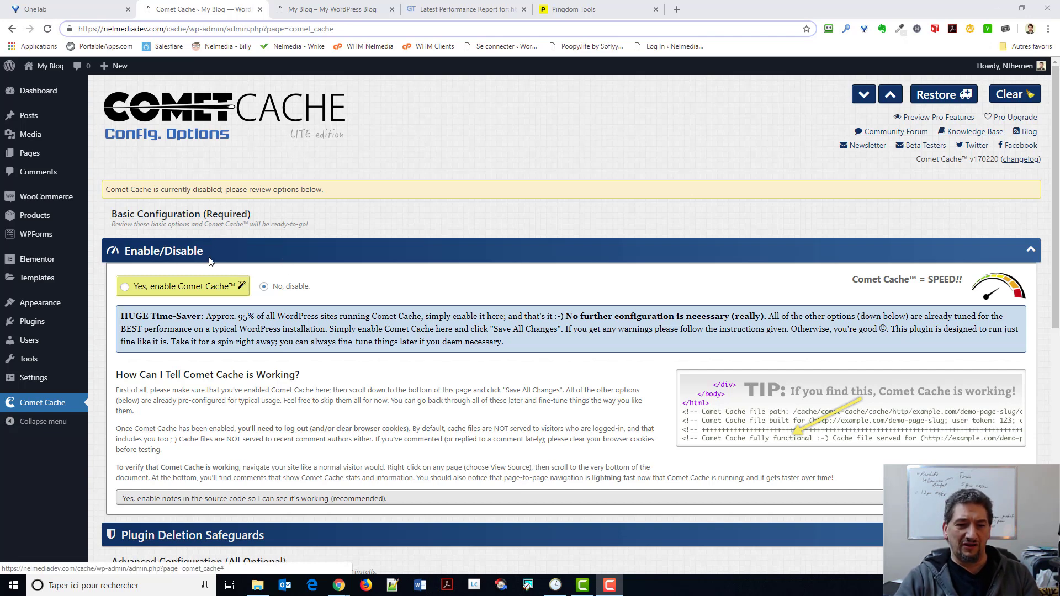
scroll(128, 259, "down", 1)
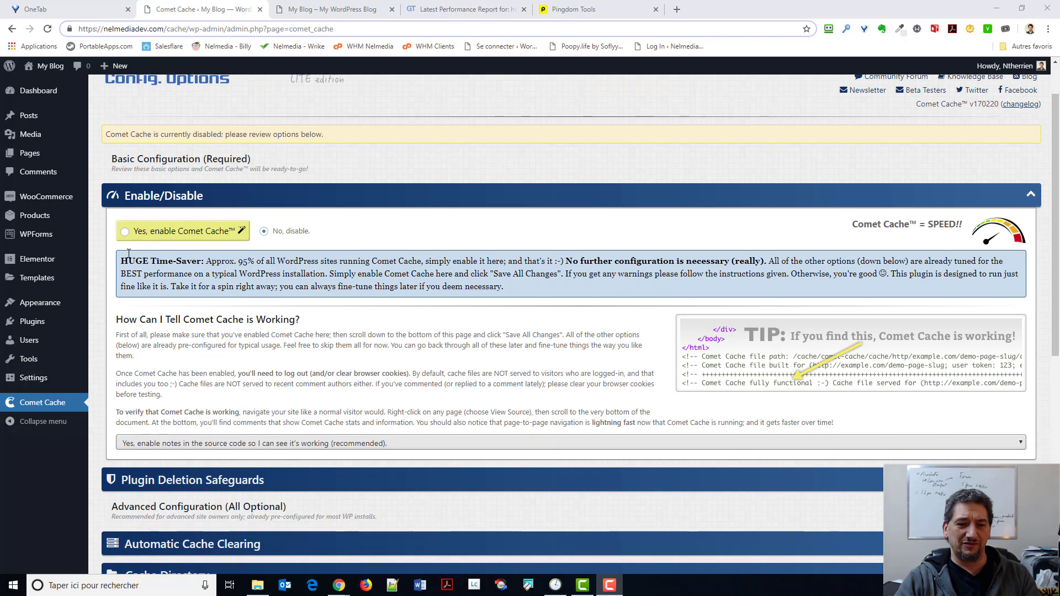
left_click(123, 233)
Expand Comet Cache's Client-Side Cache and Apache Optimizations sections and review their browser caching and GZIP compression options.
scroll(176, 301, "down", 7)
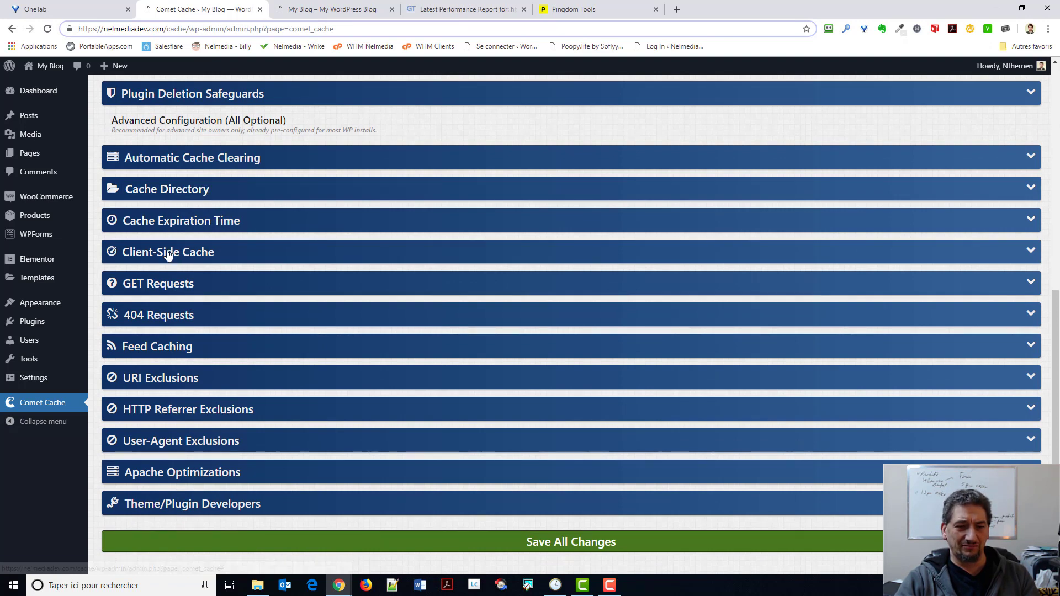
left_click(149, 262)
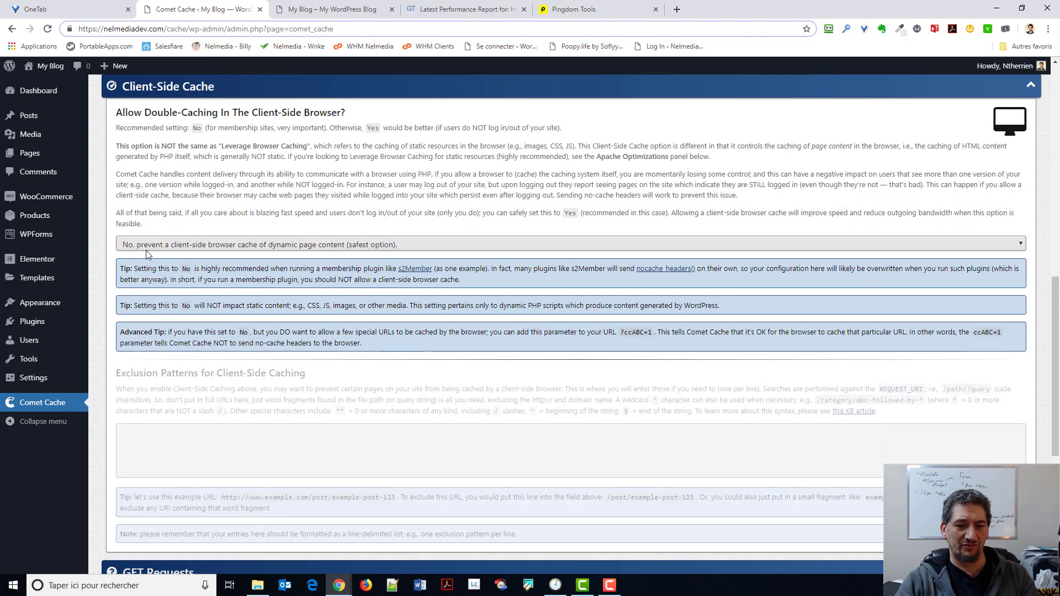
scroll(148, 252, "down", 5)
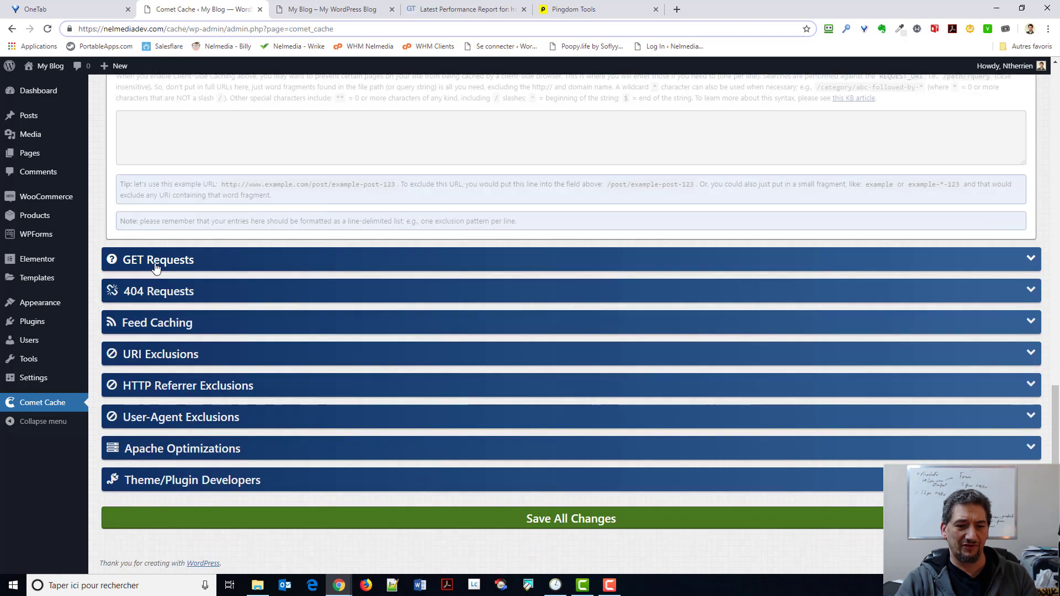
left_click(166, 449)
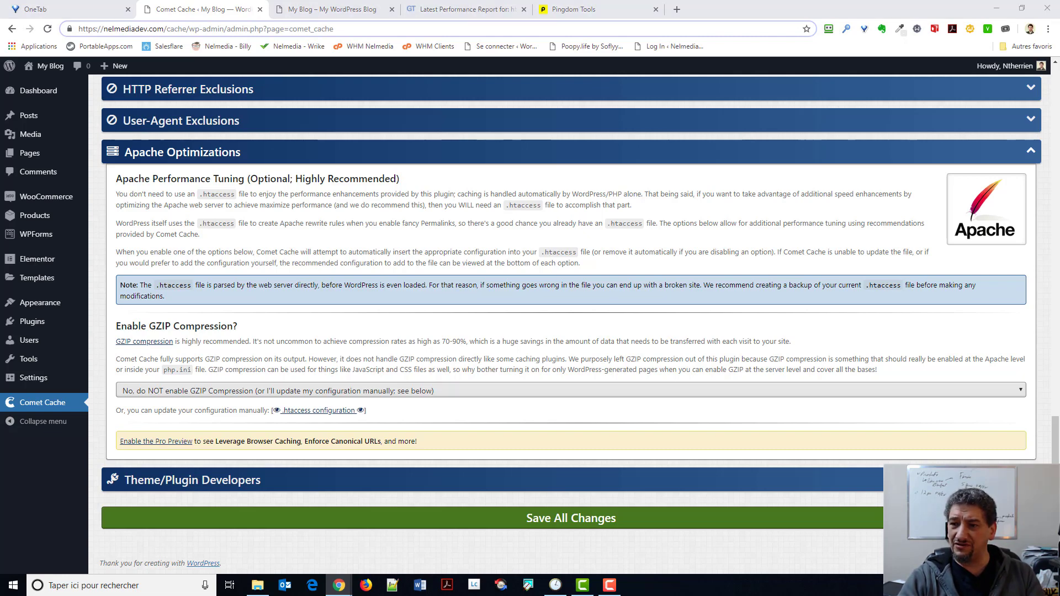
Compare the GTmetrix report made with Comet Cache against the baseline report, checking scores, load time, page size and requests.
left_click_drag(1059, 22, 553, 20)
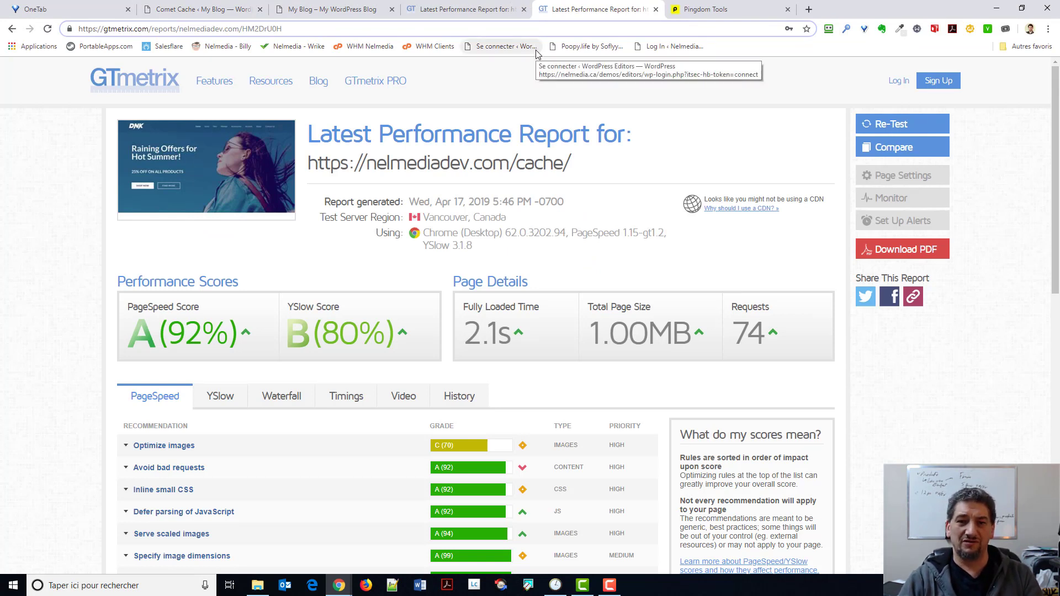
left_click(484, 11)
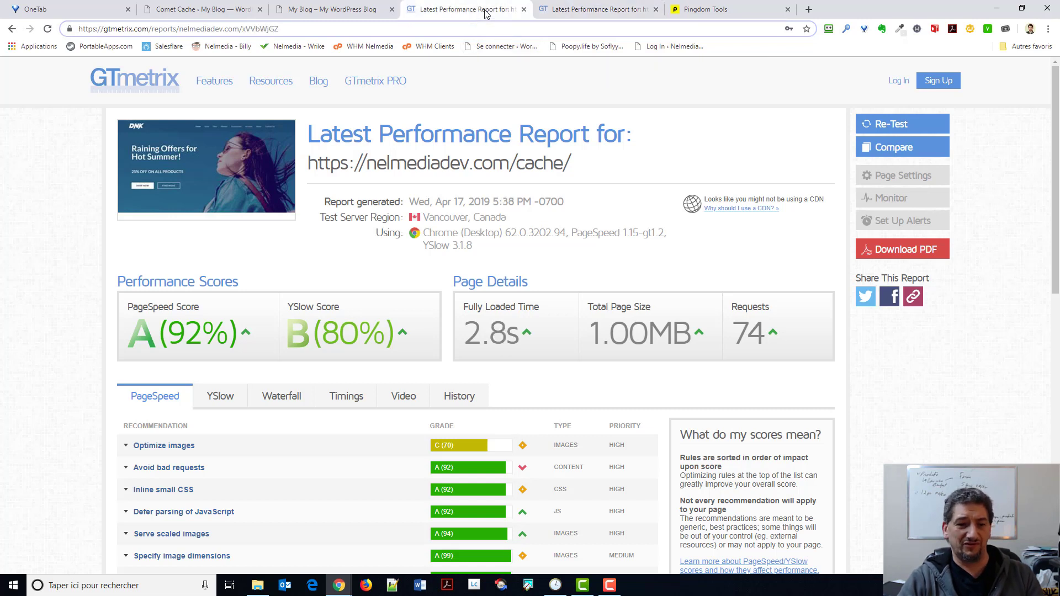
left_click(599, 6)
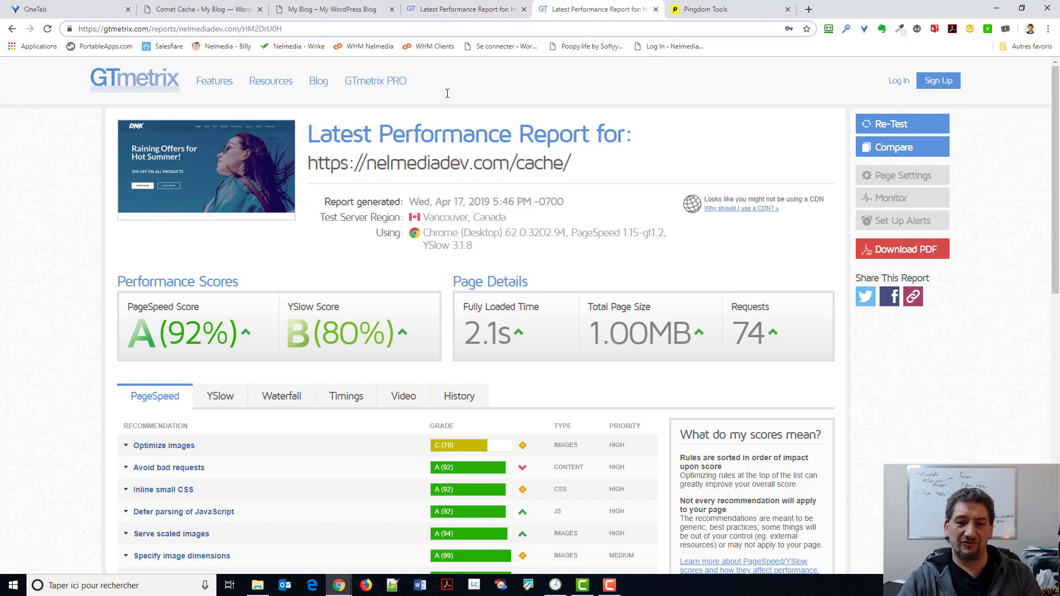
left_click(464, 11)
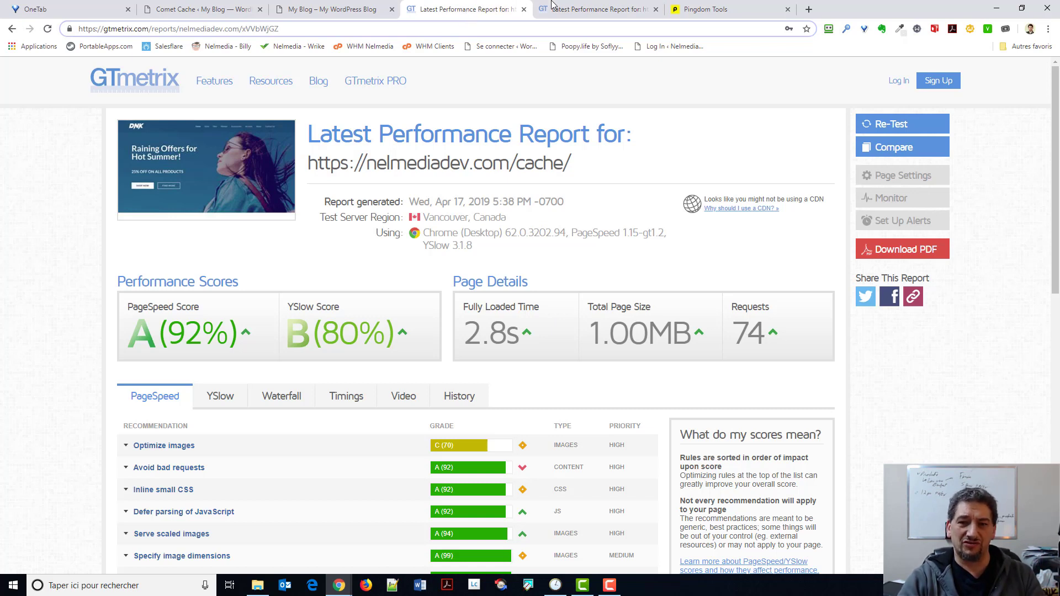
left_click(601, 7)
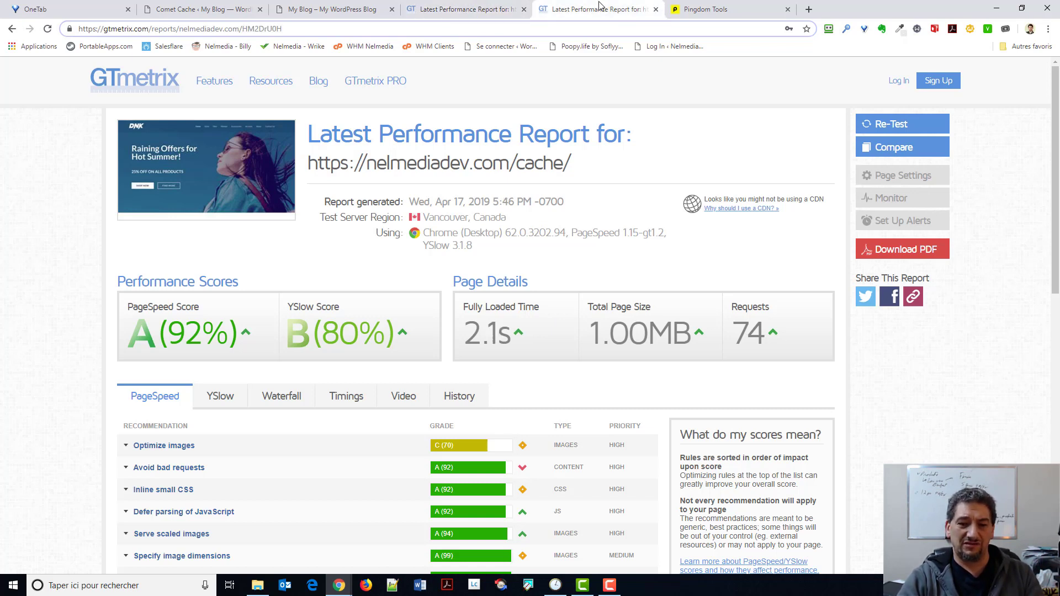
left_click(503, 13)
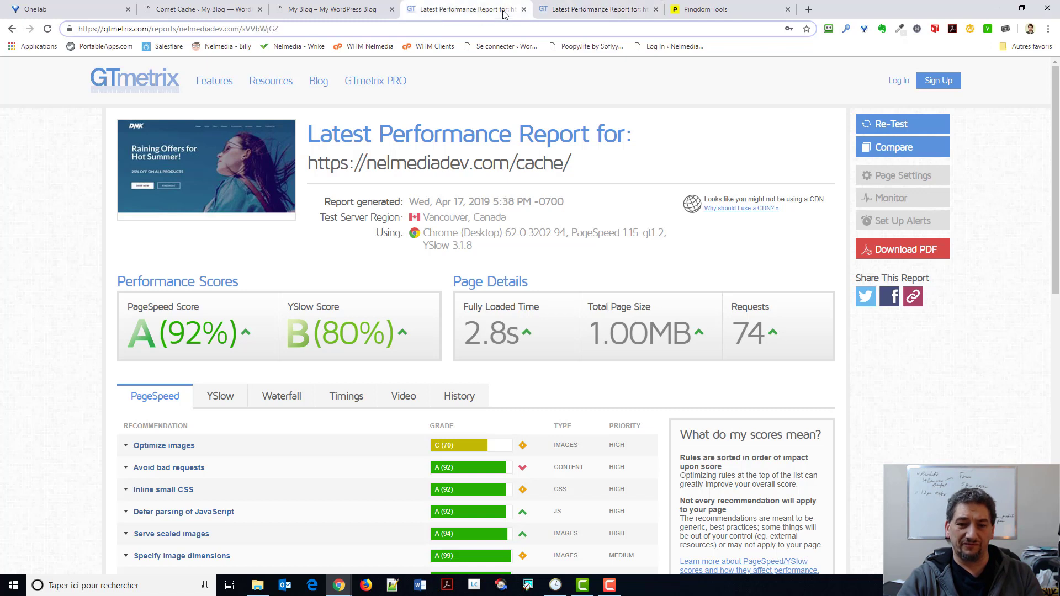
left_click(584, 7)
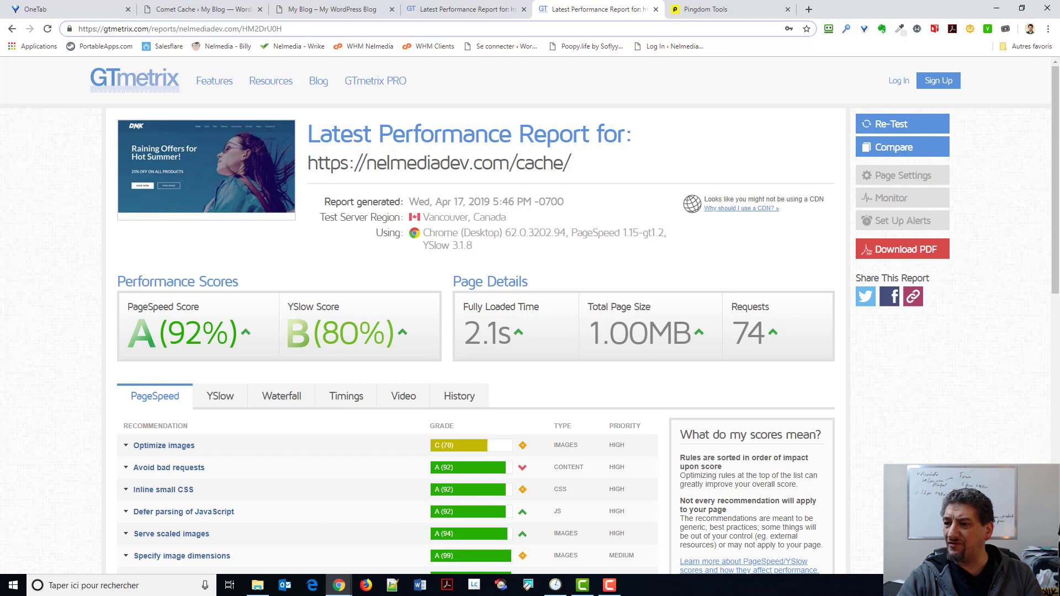
Compare the Pingdom speed test made with Comet Cache against the baseline Pingdom result.
left_click_drag(718, 9, 944, 47)
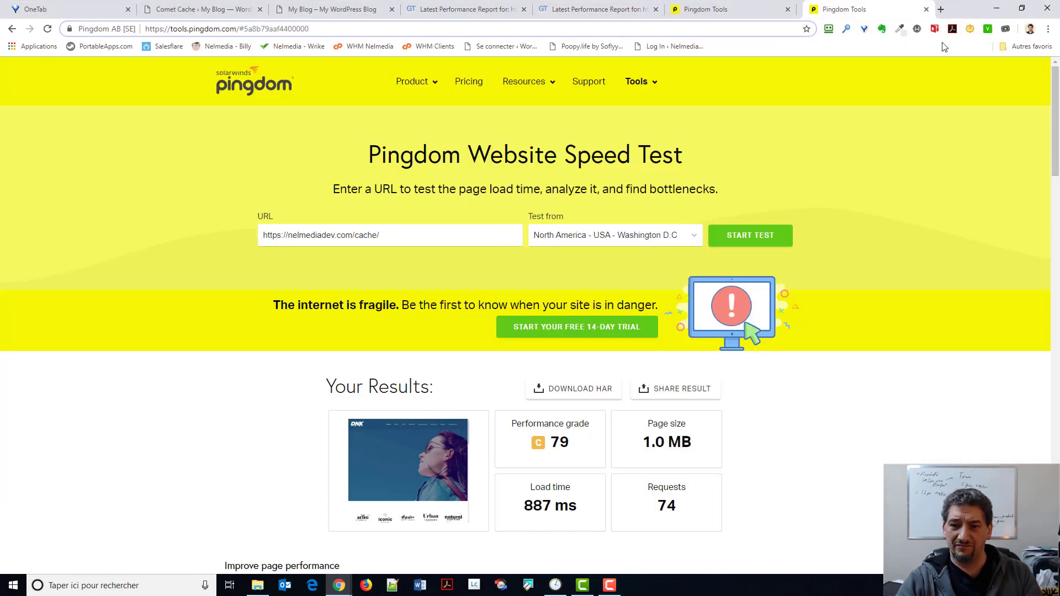
left_click(734, 9)
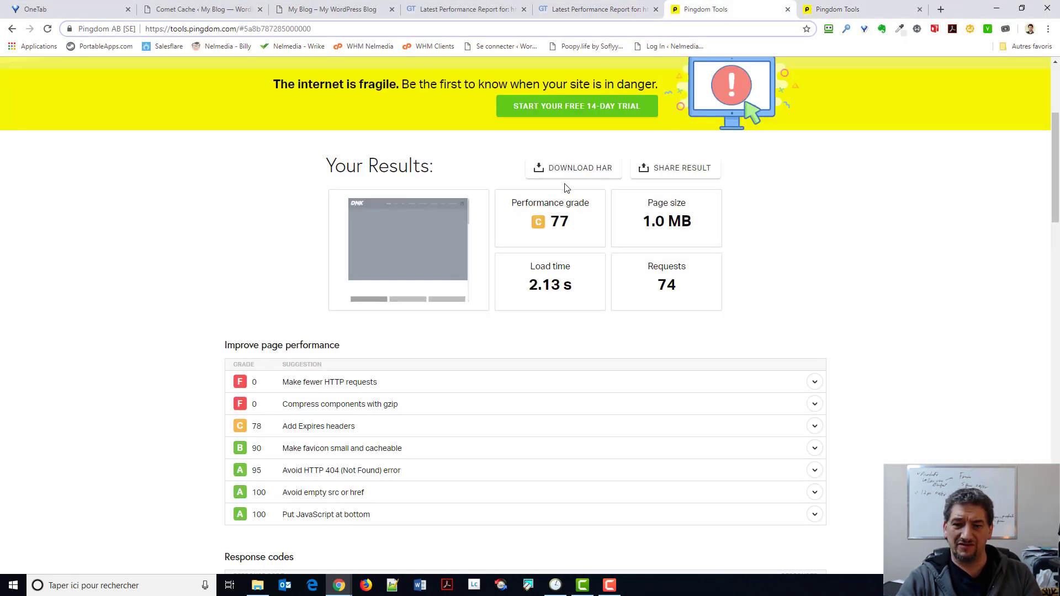
left_click(834, 10)
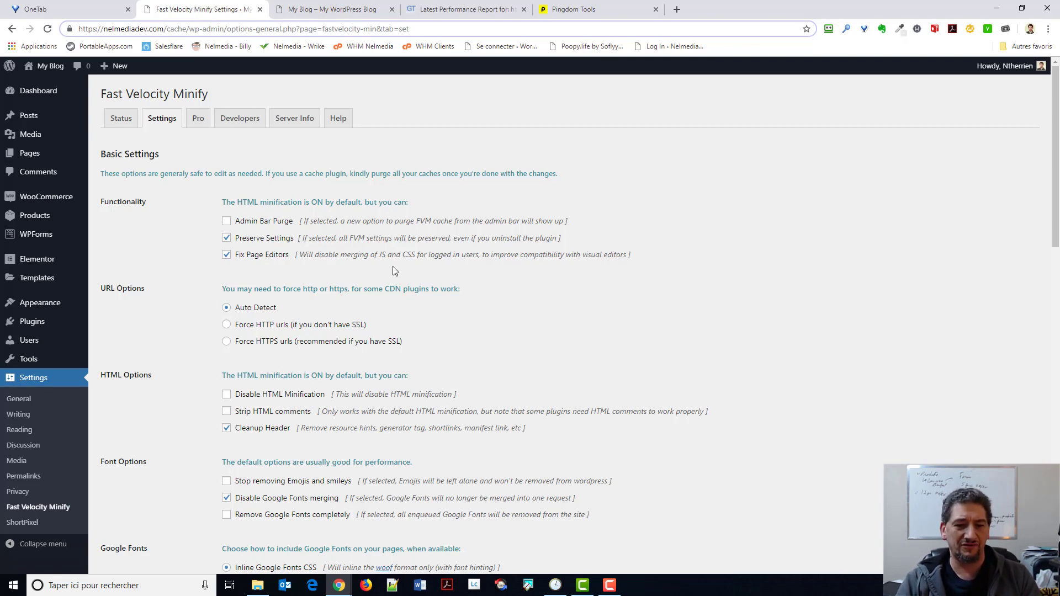
Review Fast Velocity Minify's settings for HTML, fonts, CSS, JavaScript, PageSpeed, CDN and cache location.
scroll(395, 274, "down", 2)
scroll(388, 274, "down", 2)
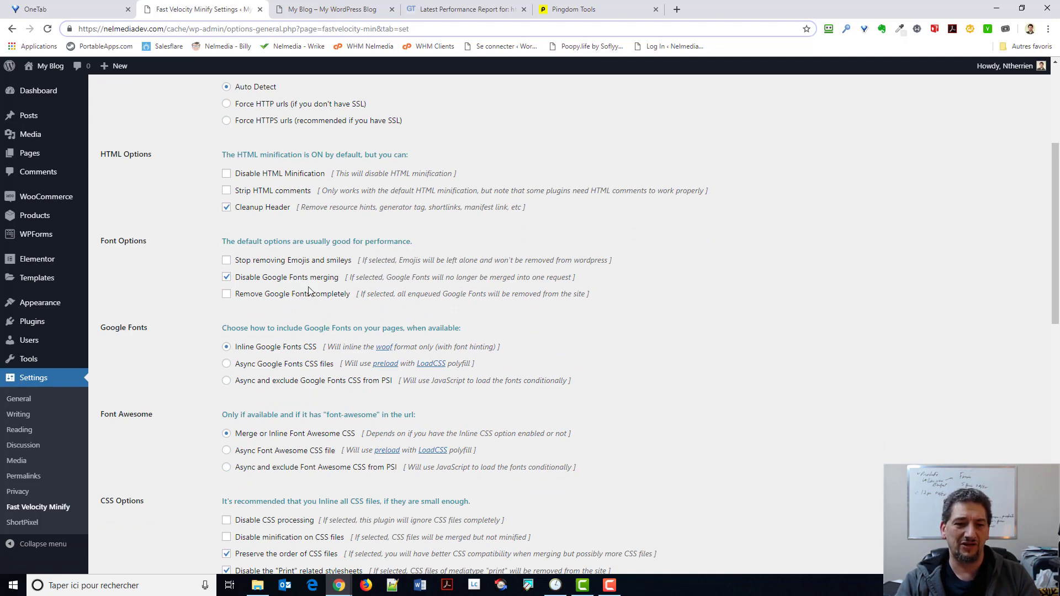
scroll(309, 300, "down", 2)
scroll(306, 300, "down", 8)
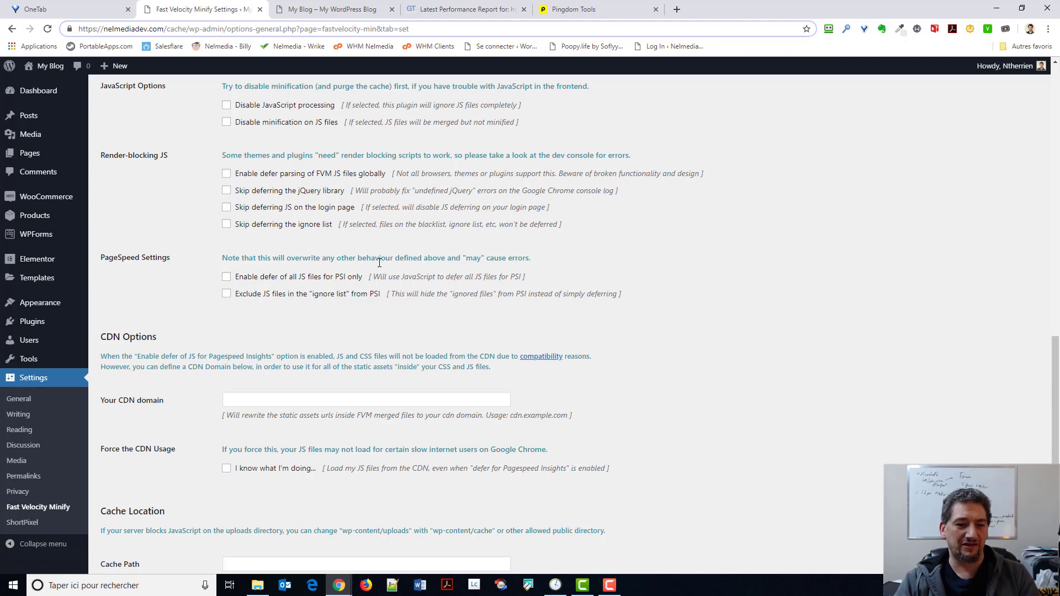
scroll(380, 265, "down", 3)
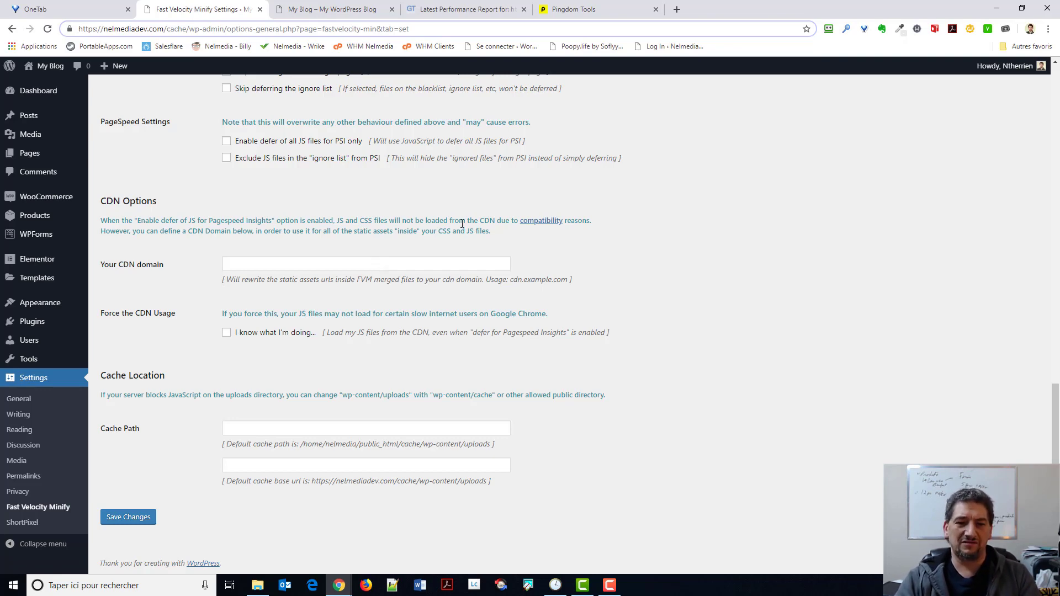
scroll(441, 249, "up", 8)
scroll(465, 234, "up", 8)
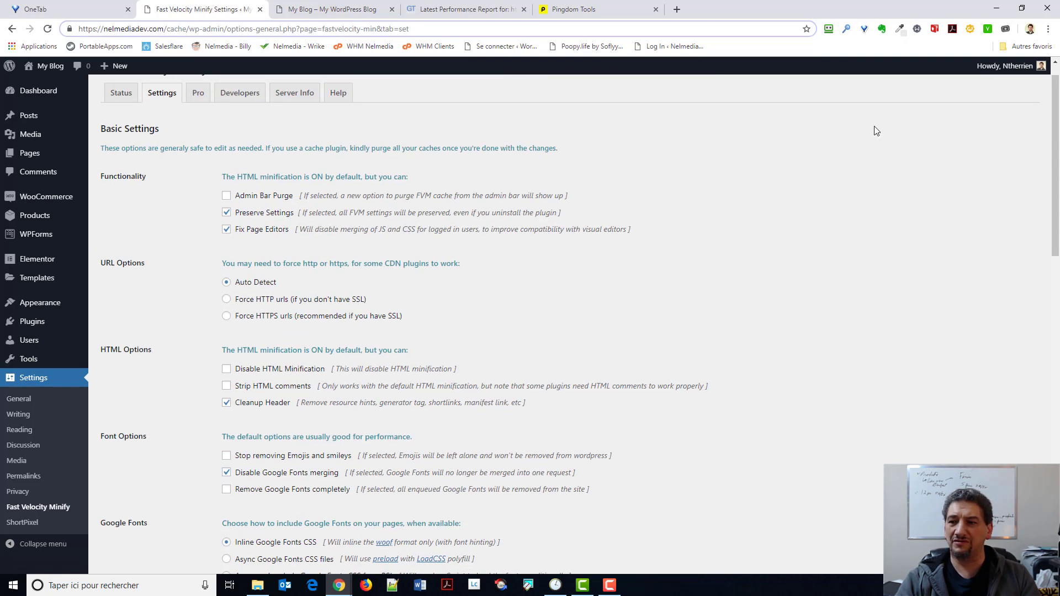
Compare the GTmetrix report made with Fast Velocity Minify against the baseline report for the same page.
left_click_drag(464, 9, 569, 10)
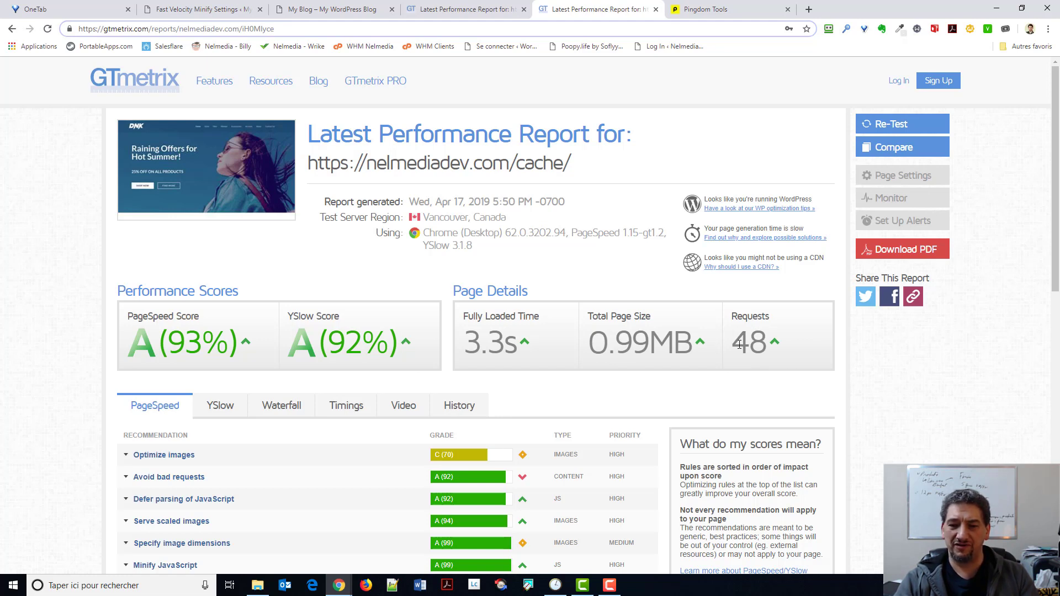
key("ctrl+shift+Tab")
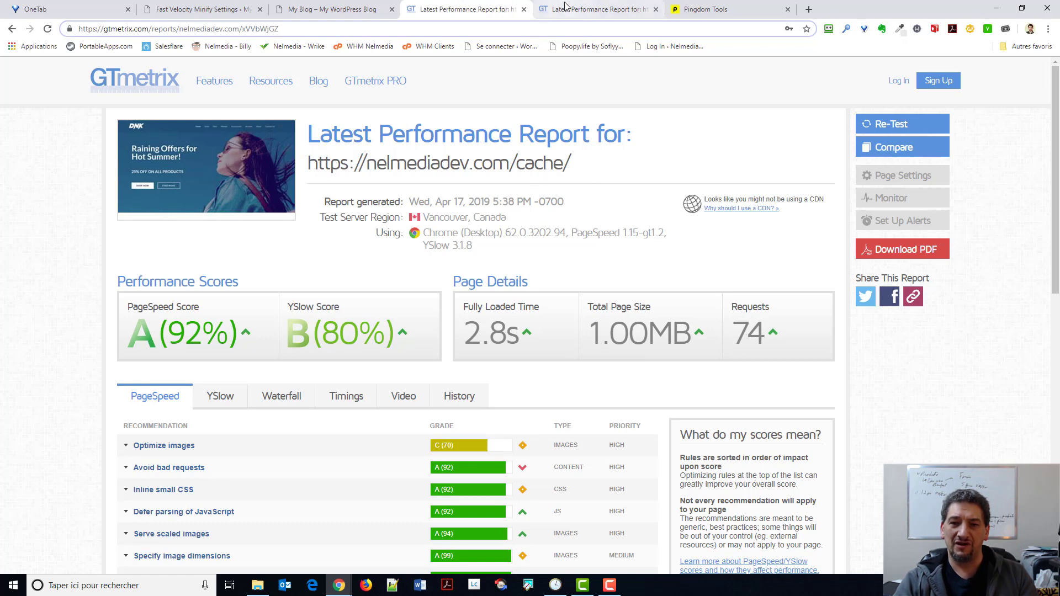
left_click(564, 9)
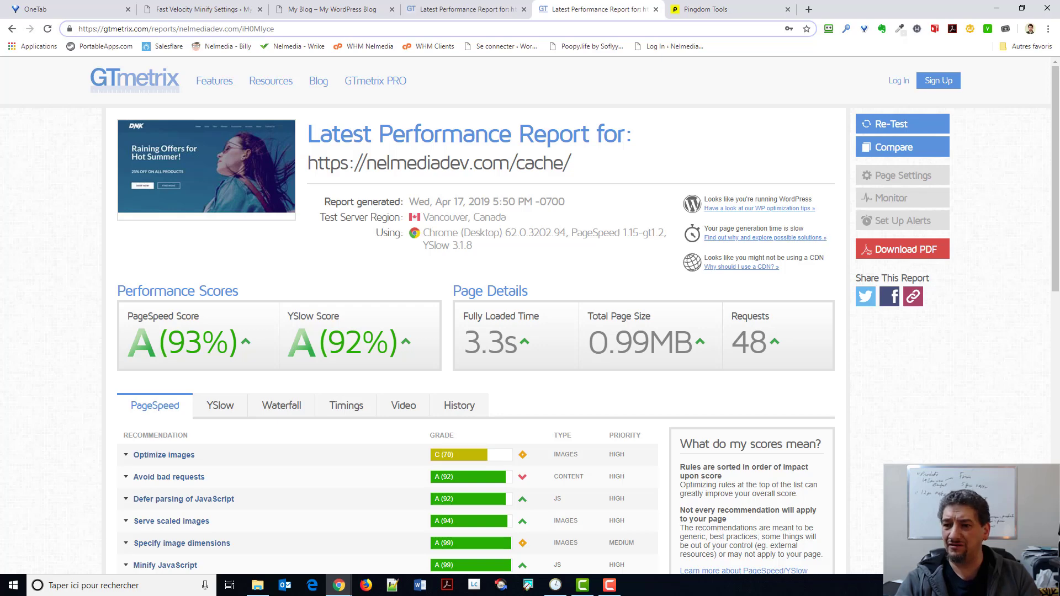
Return to the WordPress plugins list, activate the Simple Cache plugin and turn on its caching.
key("ctrl+2")
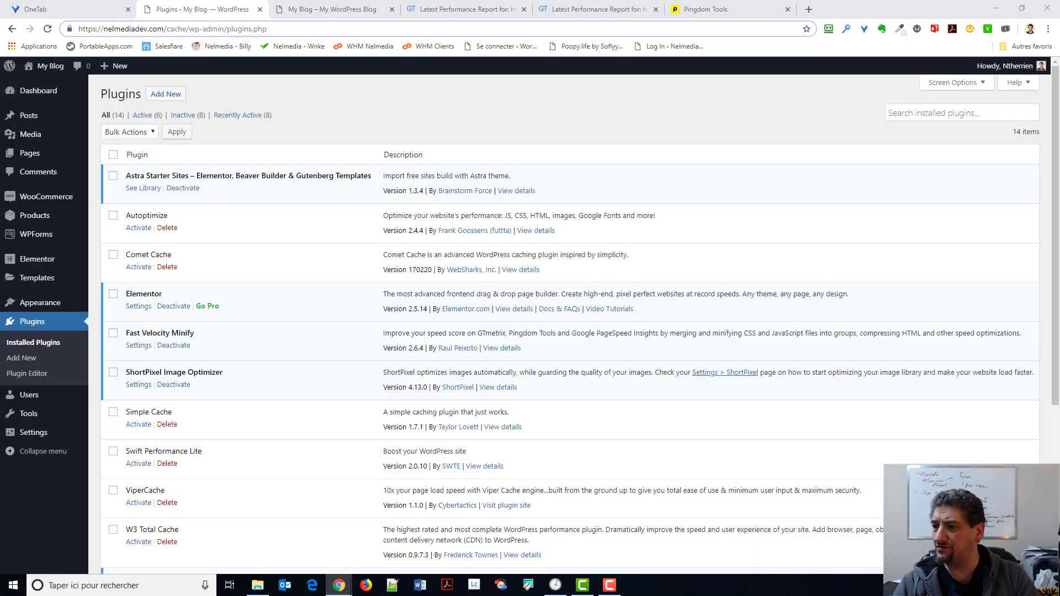
left_click_drag(971, 100, 883, 10)
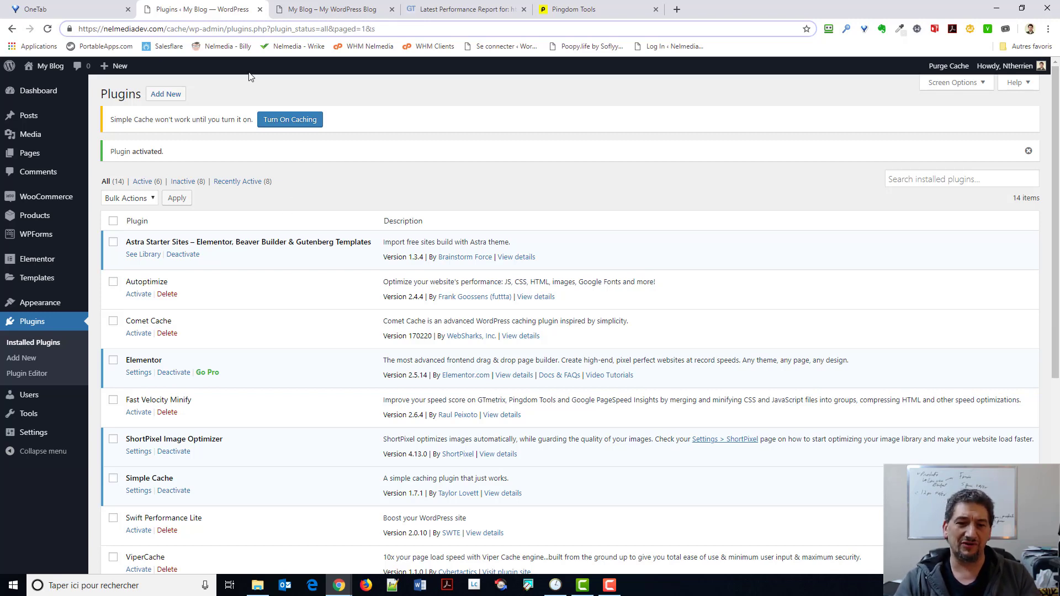
left_click(279, 121)
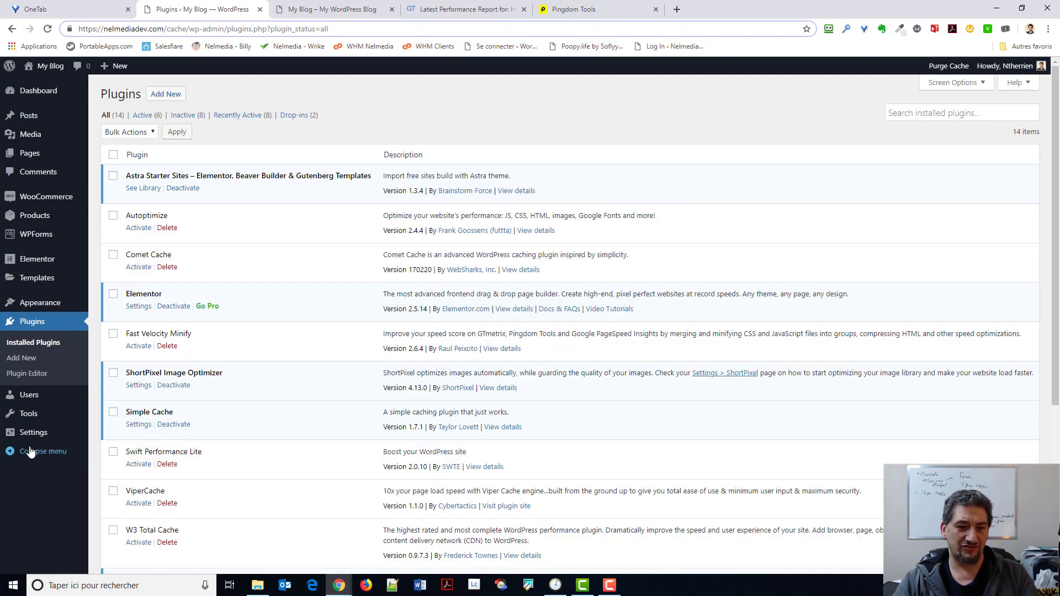
Open the Simple Cache settings page and set Enable Compression to Yes.
mouse_move(31, 434)
left_click(117, 526)
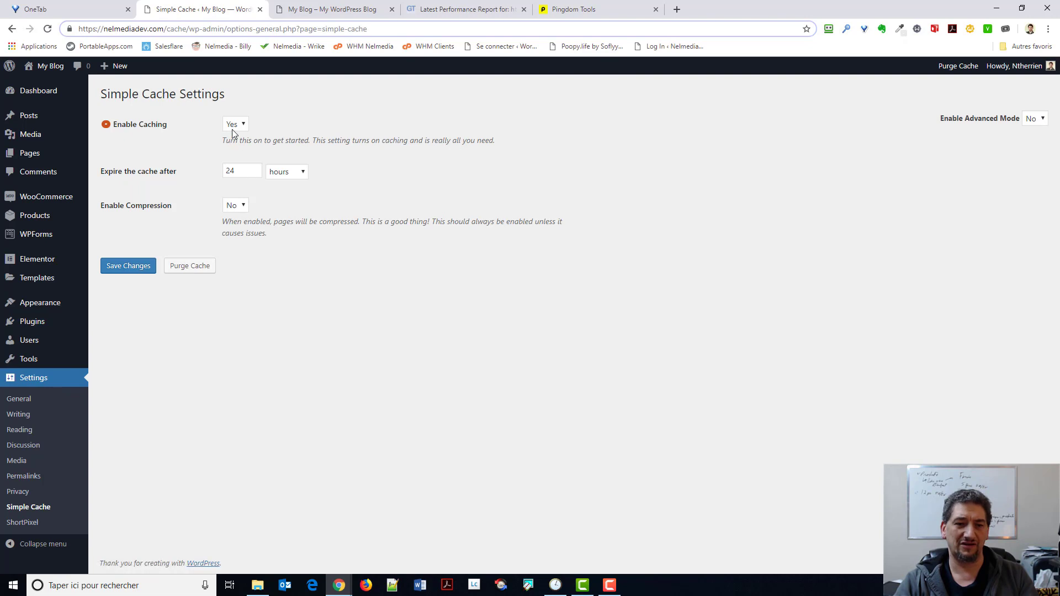
left_click(232, 130)
left_click(233, 130)
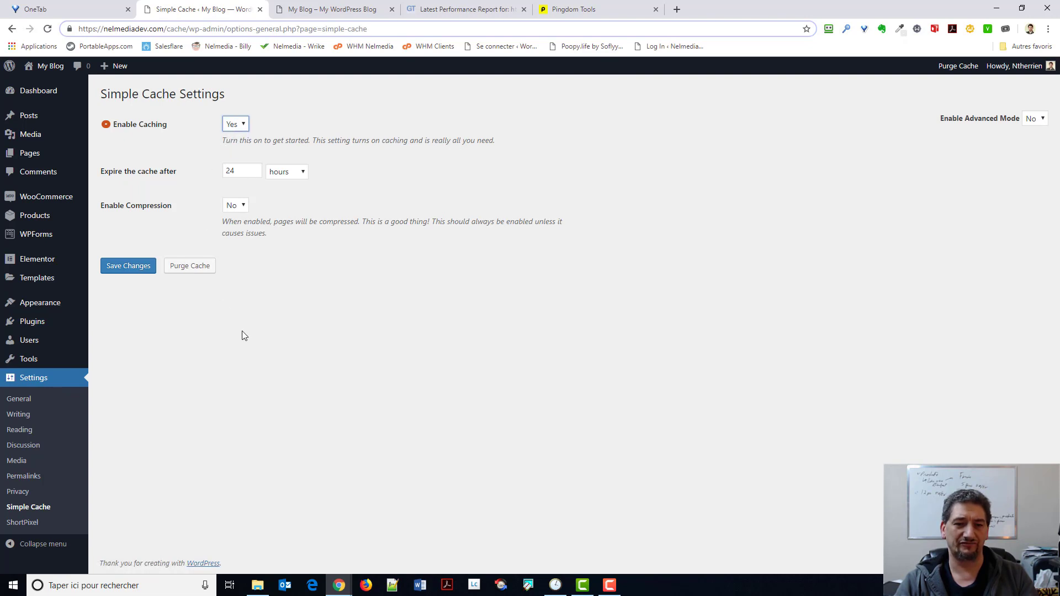
left_click(234, 207)
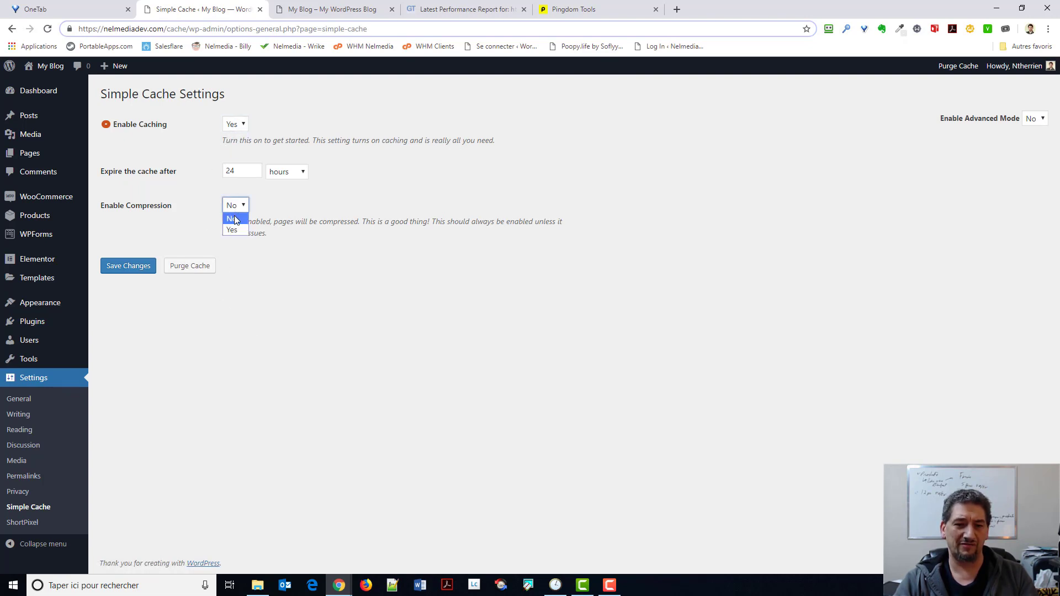
left_click(236, 231)
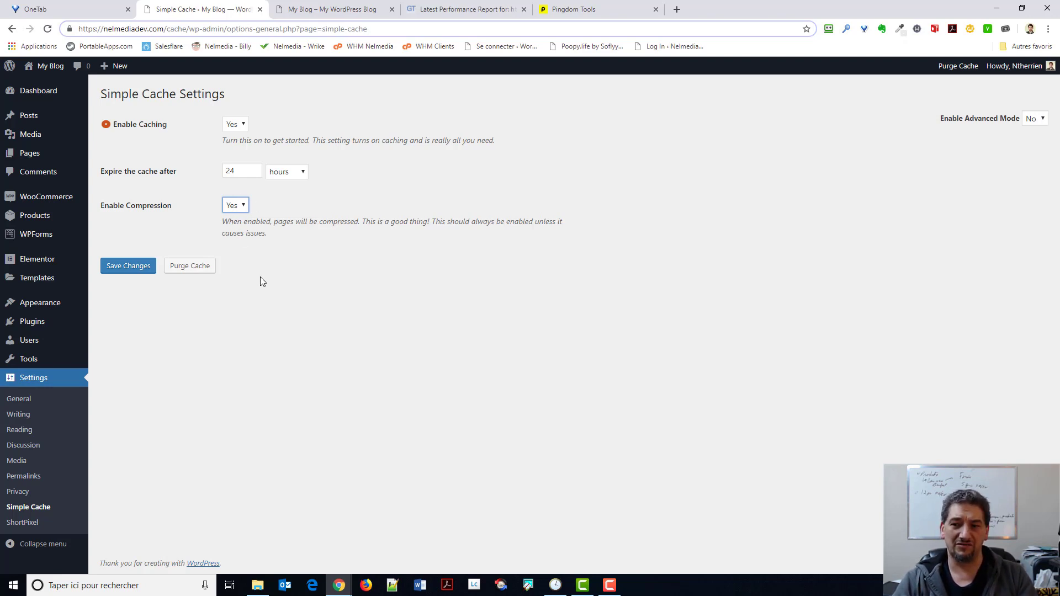
Switch Simple Cache to advanced mode and examine its page cache, object cache and gzip compression options.
left_click(1040, 119)
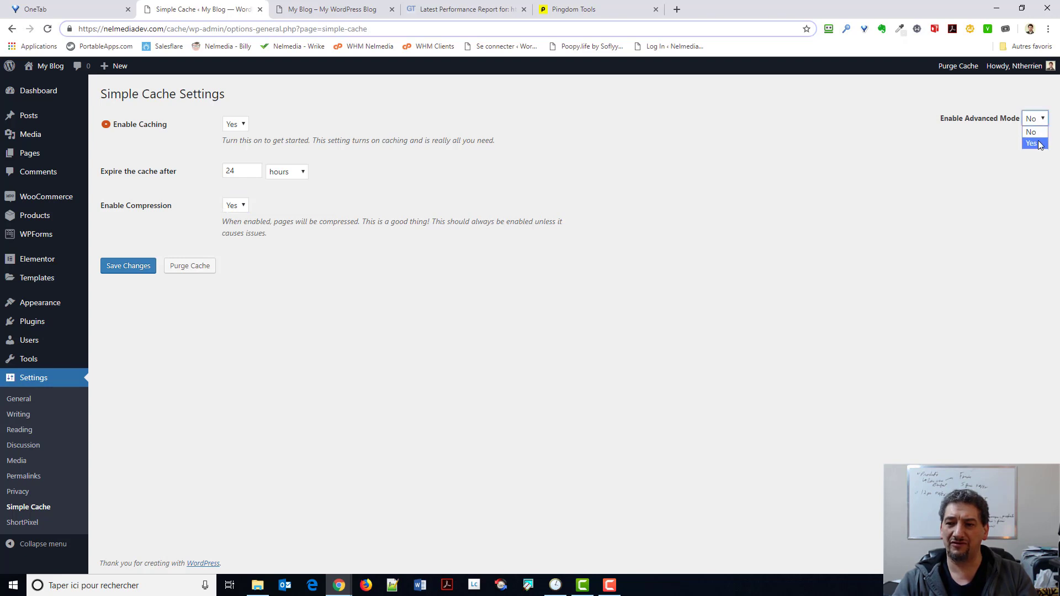
left_click(1032, 143)
scroll(651, 253, "down", 1)
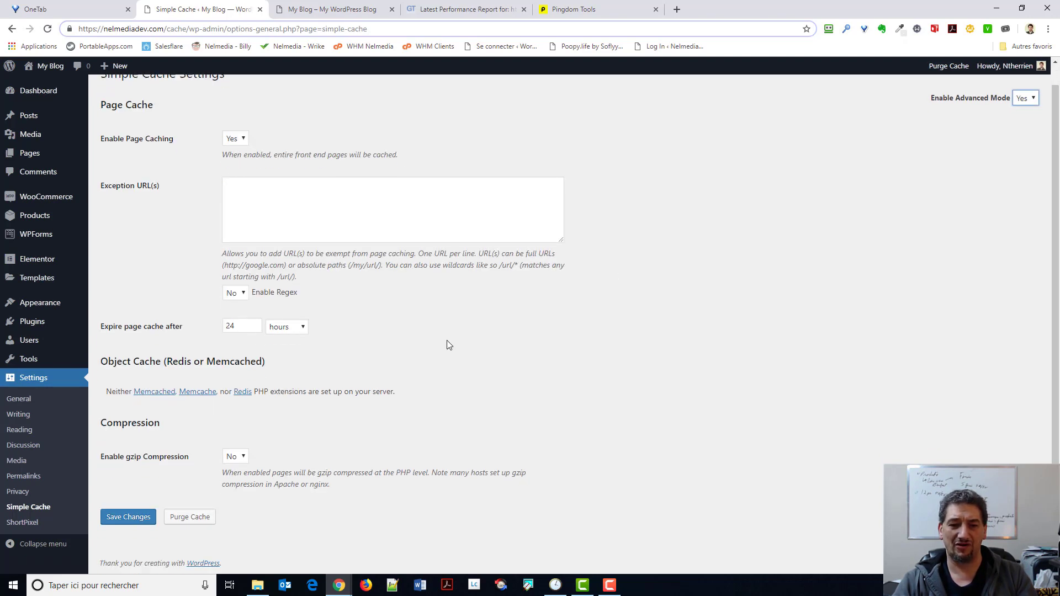
left_click(239, 457)
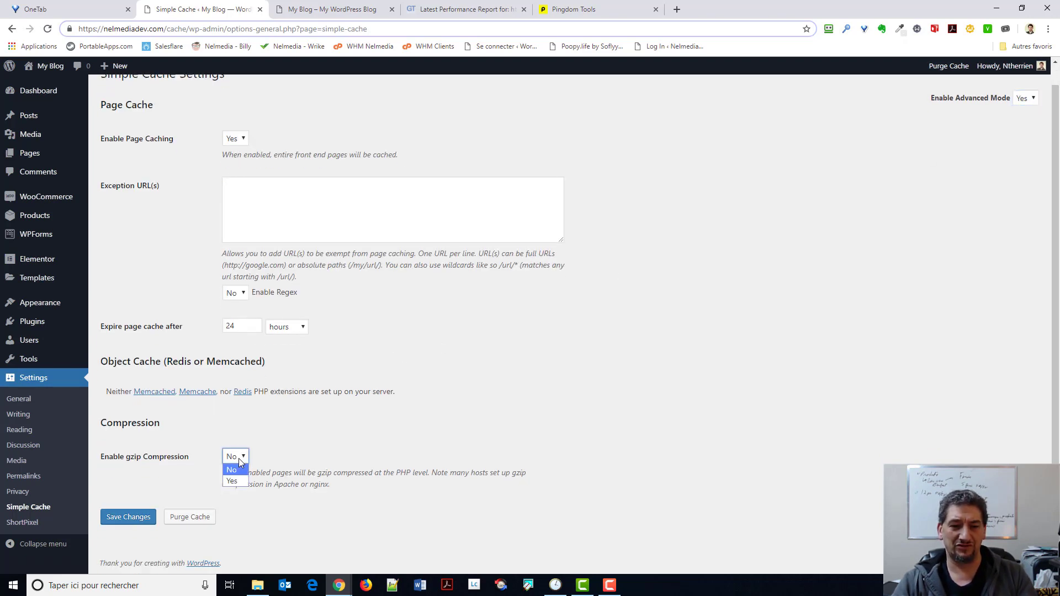
left_click(524, 337)
scroll(542, 336, "up", 1)
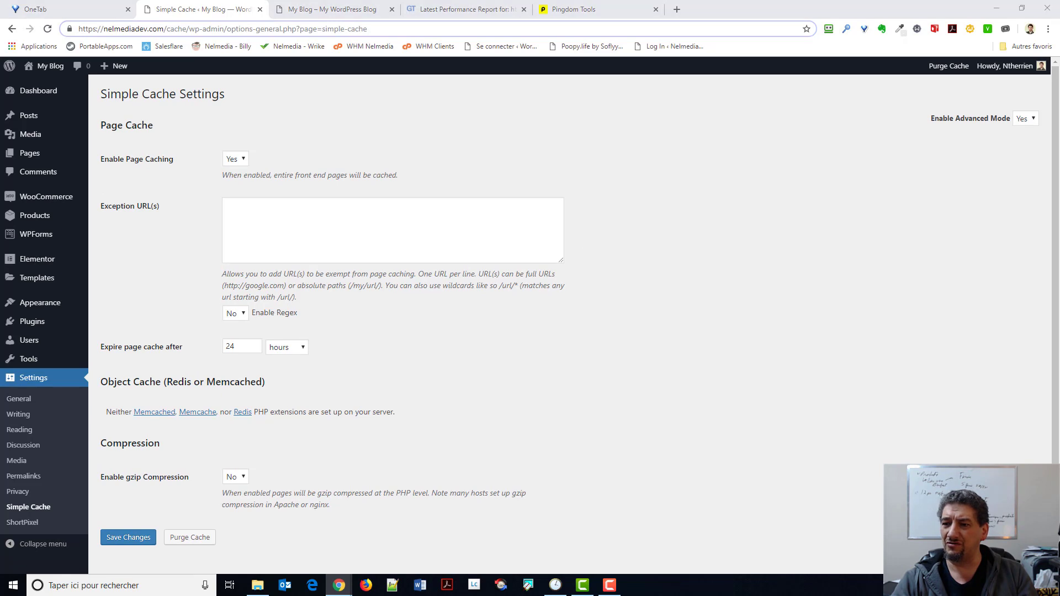
Compare the GTmetrix report made with Simple Cache against the baseline report and the plugin's settings, and close the Simple Cache report.
left_click_drag(784, 25, 579, 4)
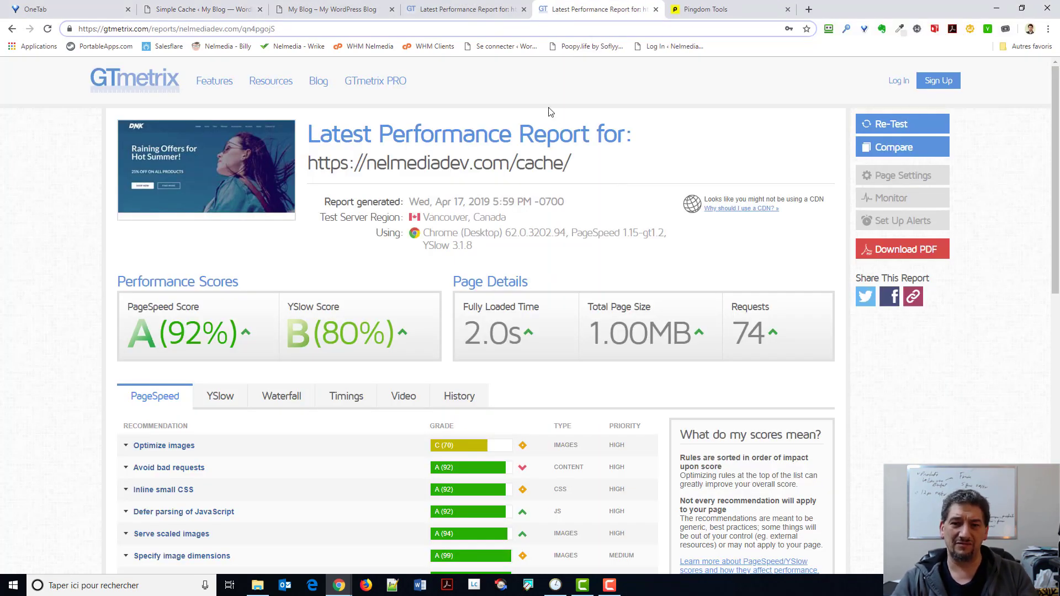
left_click(483, 8)
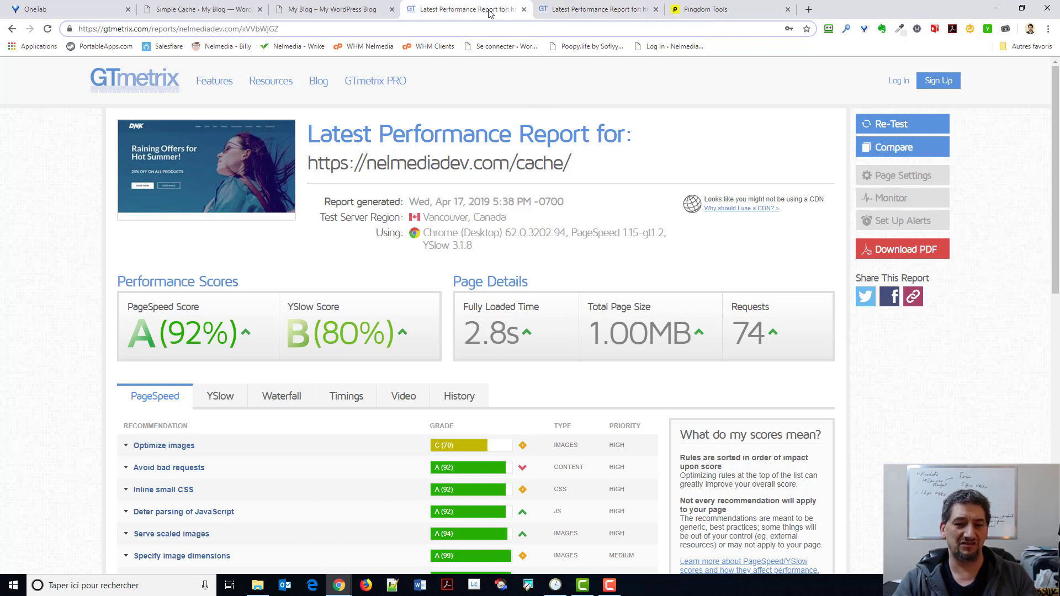
left_click(552, 17)
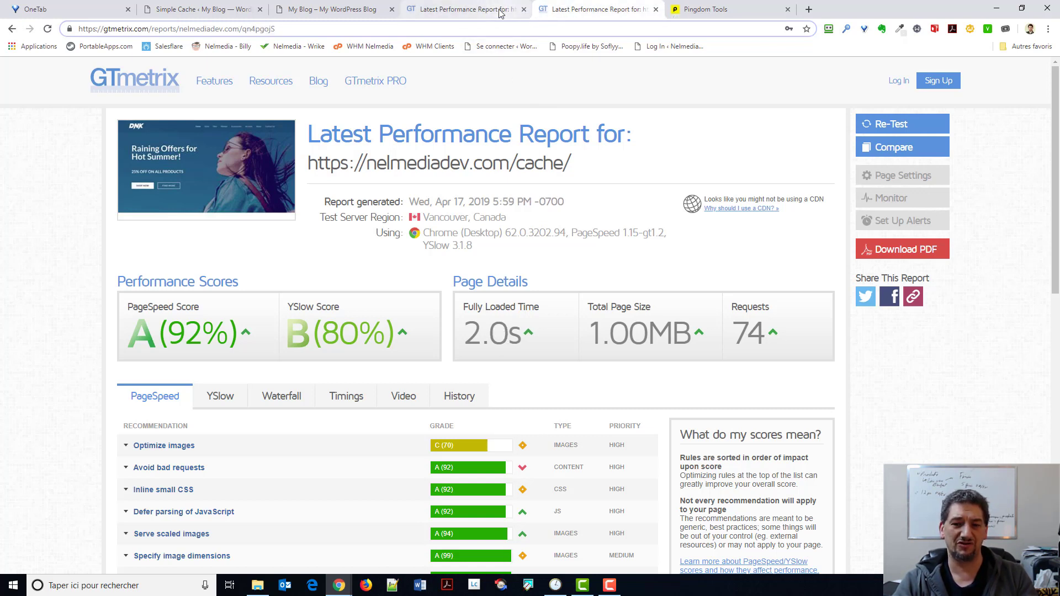
left_click(497, 11)
left_click(568, 16)
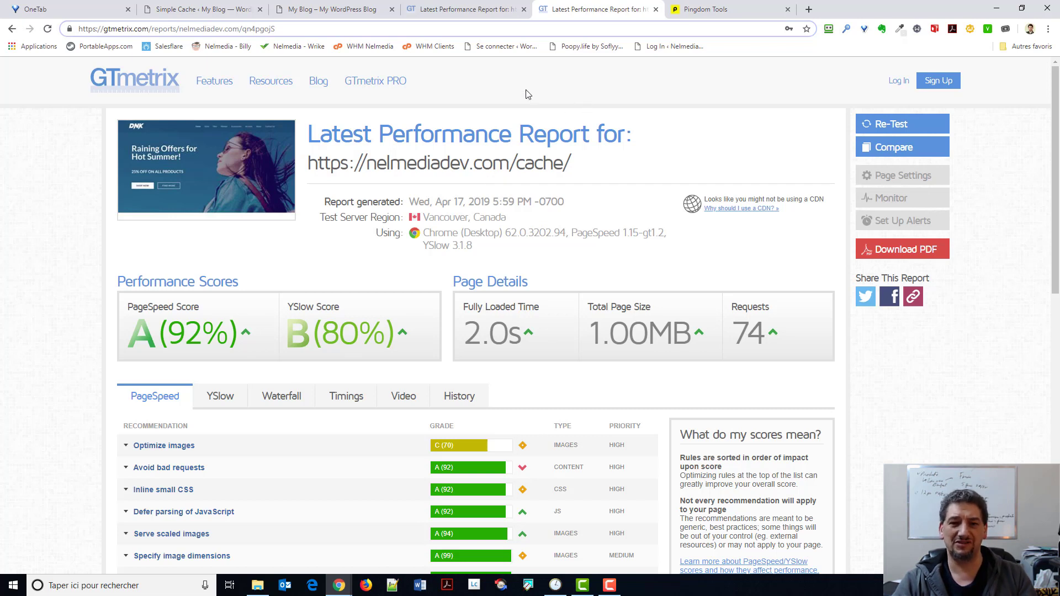
left_click(223, 10)
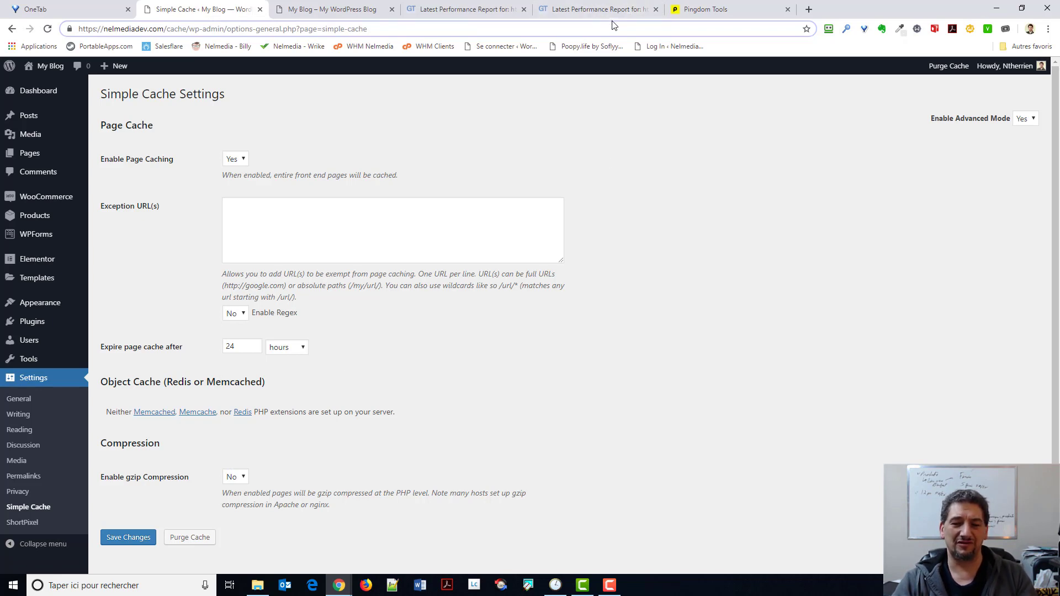
left_click(580, 10)
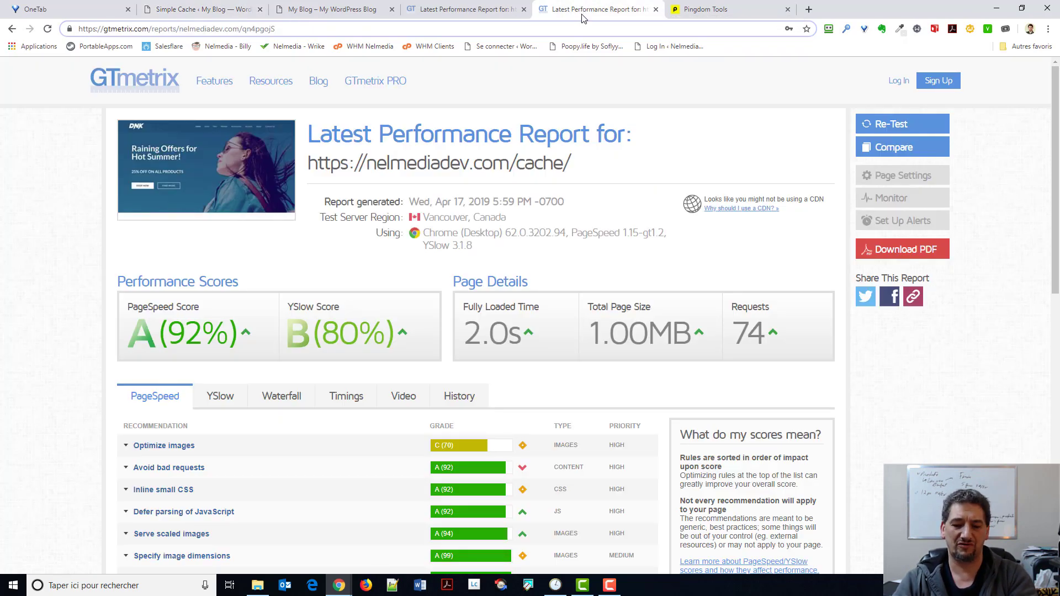
key("ctrl+w")
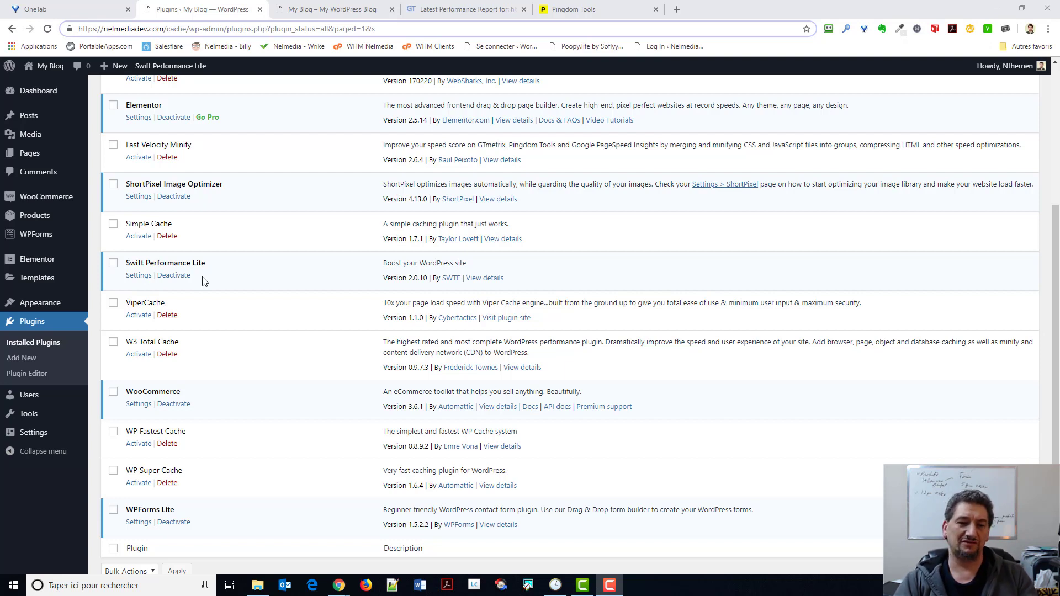
Open Swift Performance Lite, view the configuration choices in its setup wizard and return to the plugin dashboard.
mouse_move(17, 434)
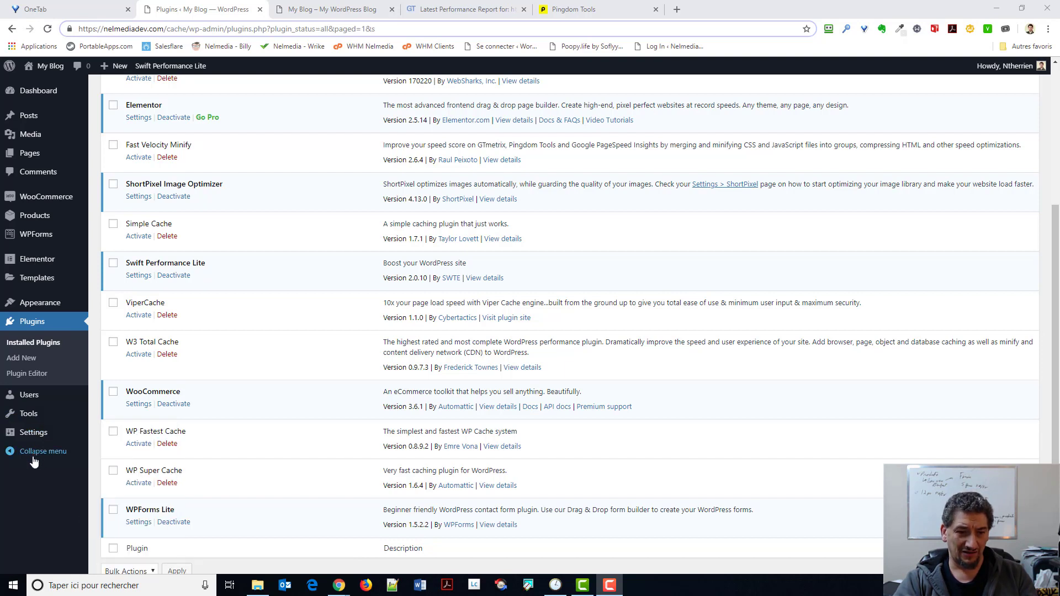
mouse_move(35, 417)
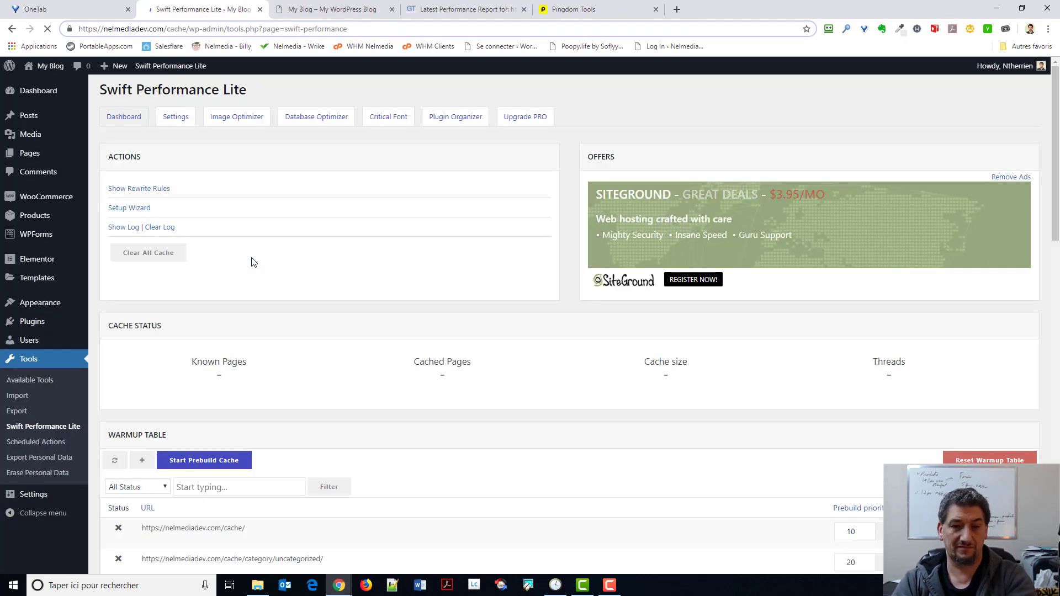
left_click(139, 208)
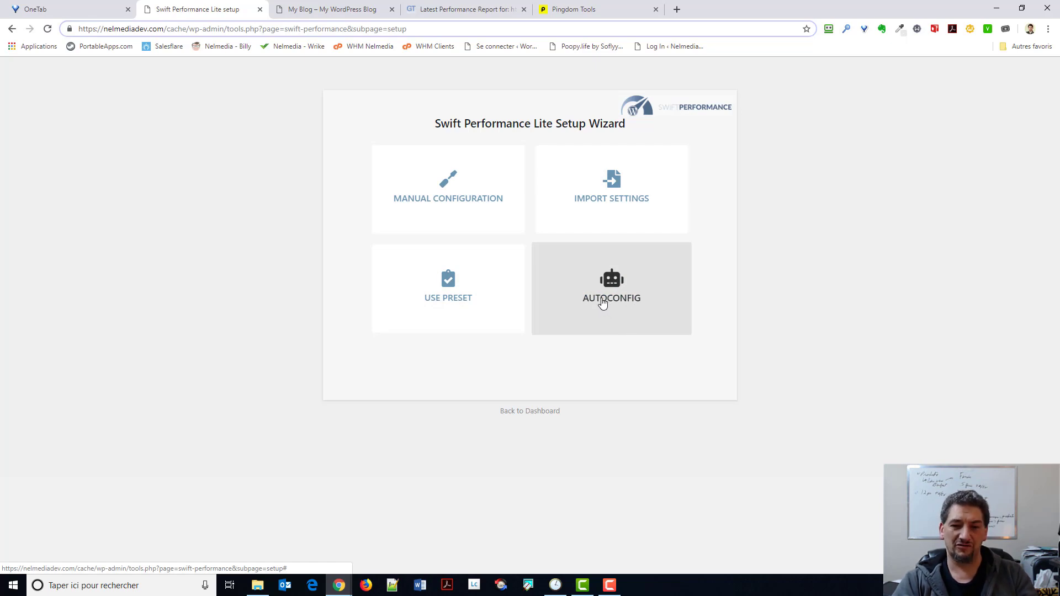
left_click(525, 418)
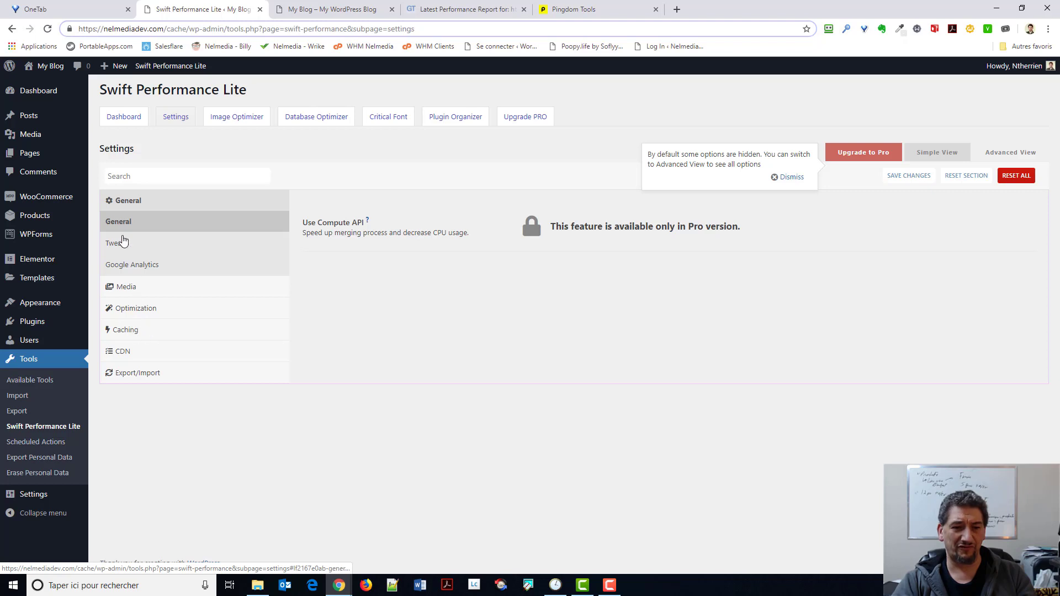
Review the Media, General, Tweaks and Google Analytics sections of the Swift Performance Lite settings.
left_click(119, 291)
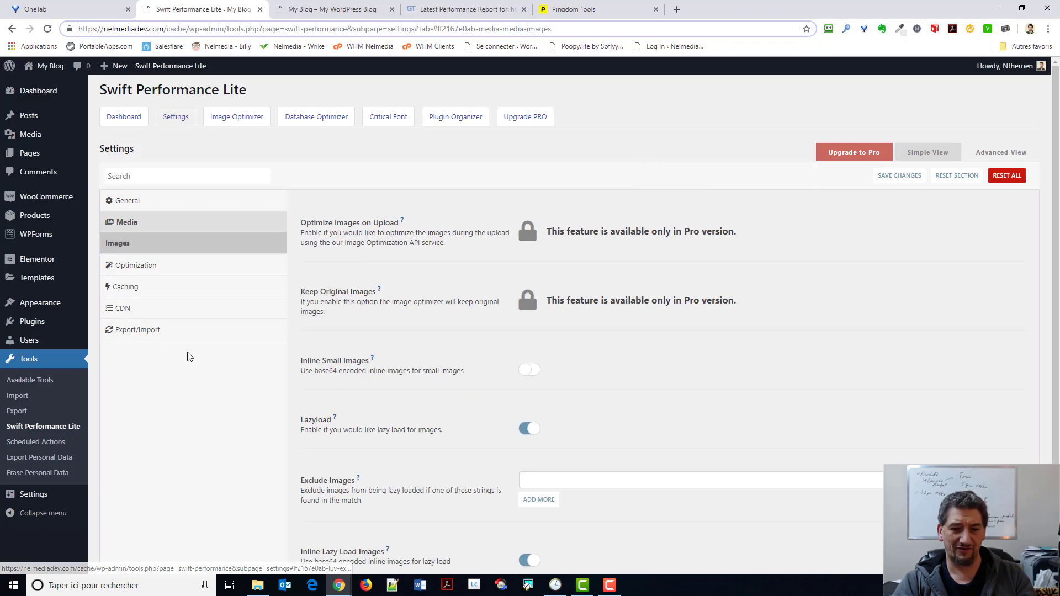
left_click(123, 202)
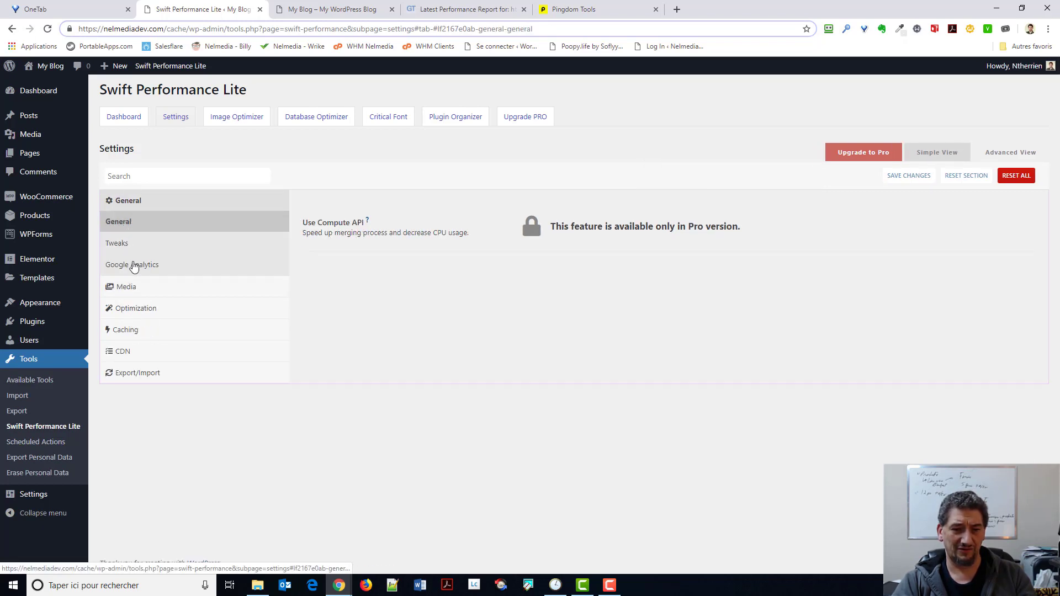
left_click(130, 249)
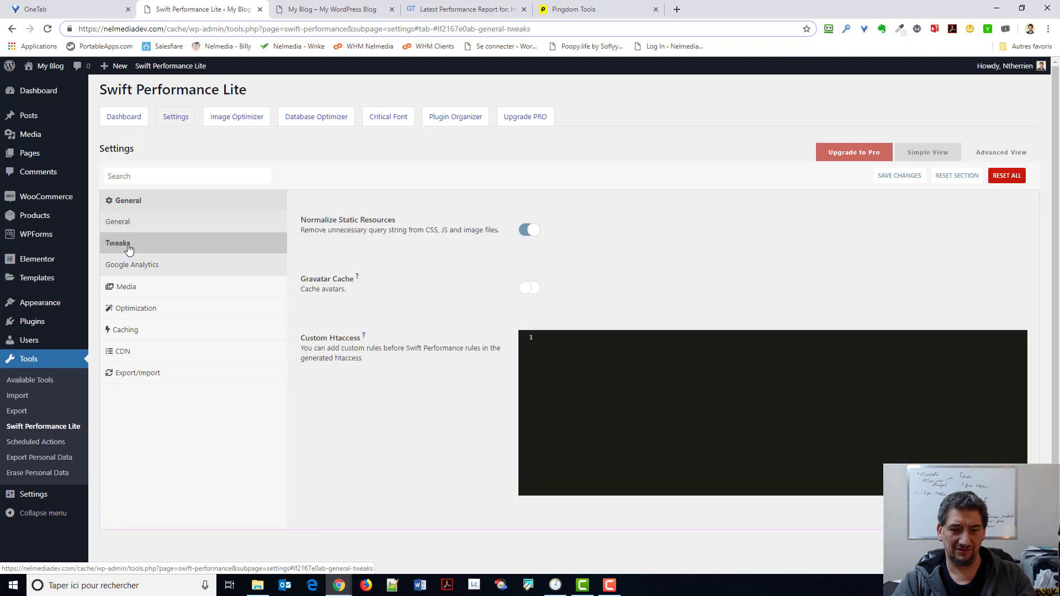
scroll(364, 331, "down", 1)
left_click(141, 245)
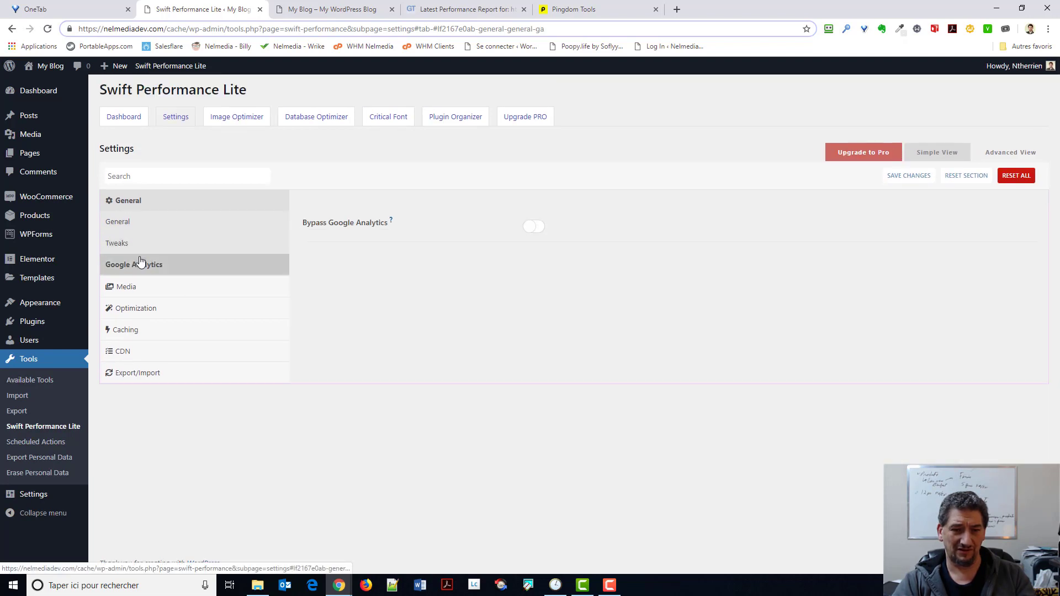
Turn on Minify HTML in the general optimization settings of Swift Performance Lite.
left_click(141, 308)
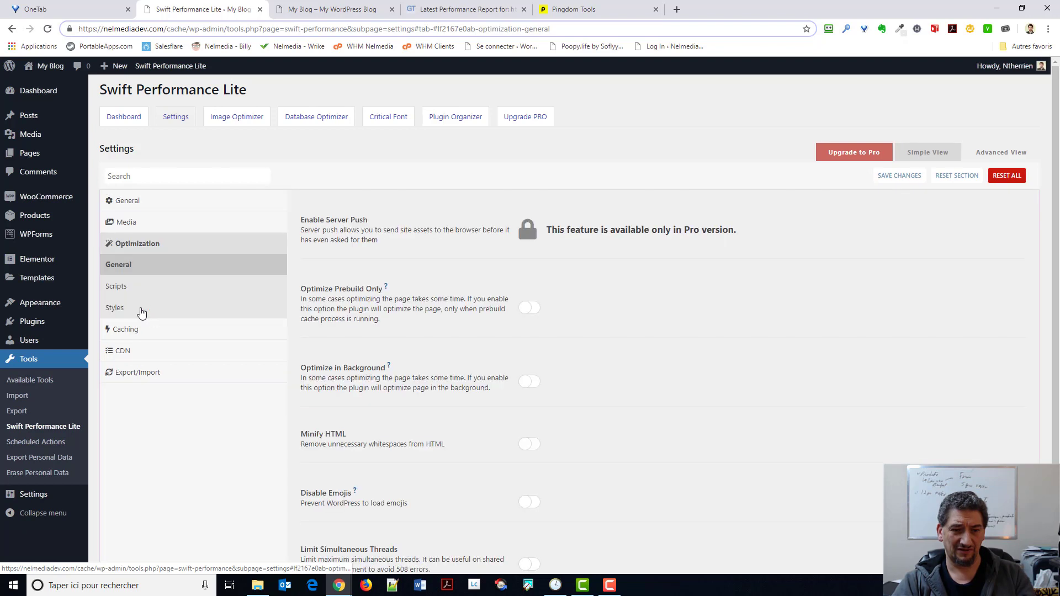
scroll(392, 358, "down", 1)
scroll(402, 357, "up", 1)
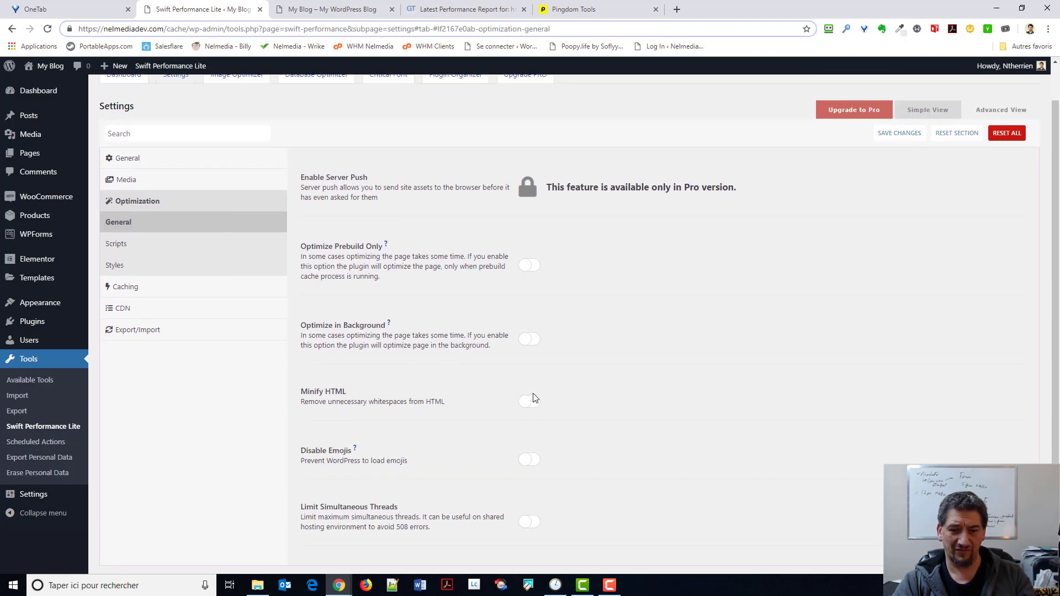
left_click(531, 399)
scroll(461, 371, "down", 1)
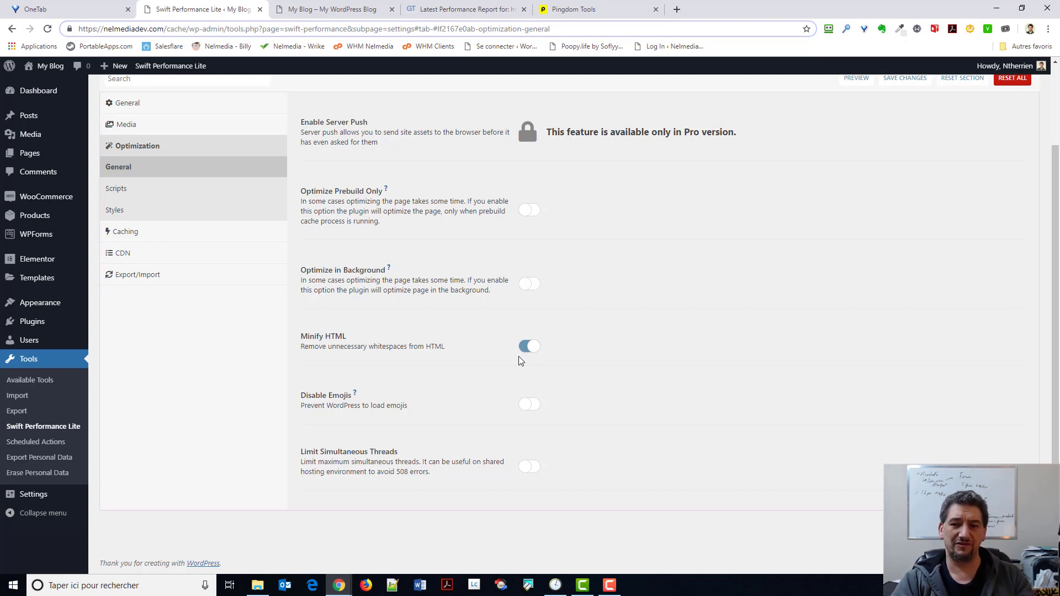
scroll(569, 336, "up", 2)
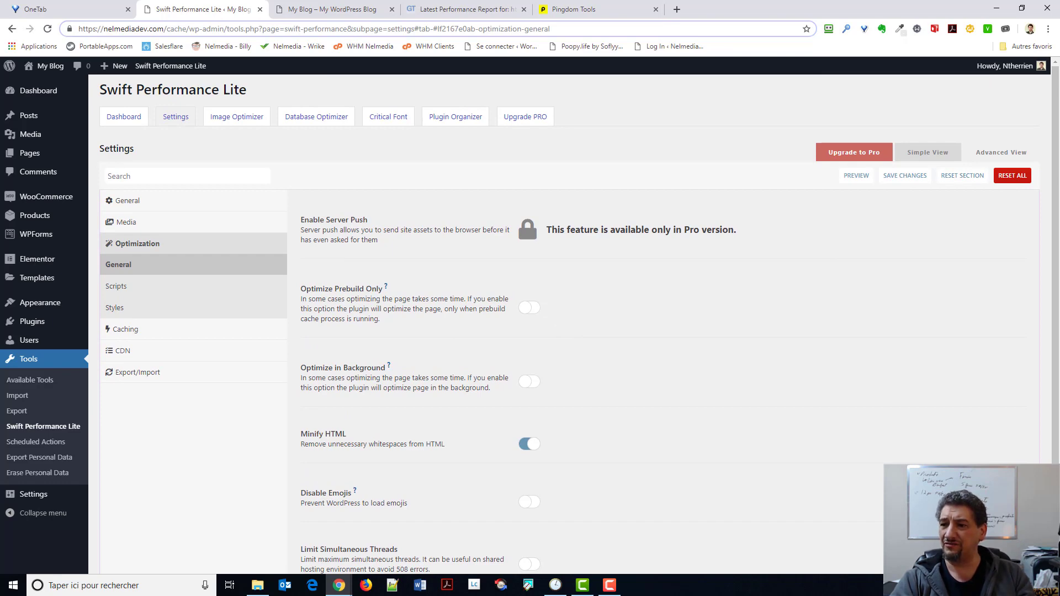
Examine the scores and request count in the GTmetrix report made with Swift Performance Lite, and return to the plugin settings.
left_click_drag(1054, 77, 627, 5)
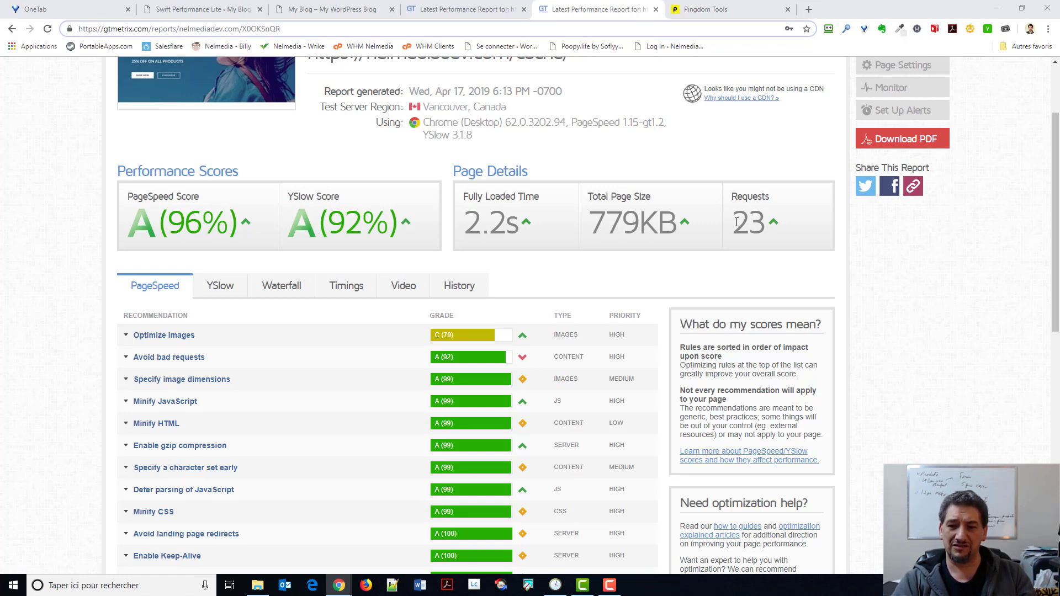
left_click_drag(736, 222, 760, 219)
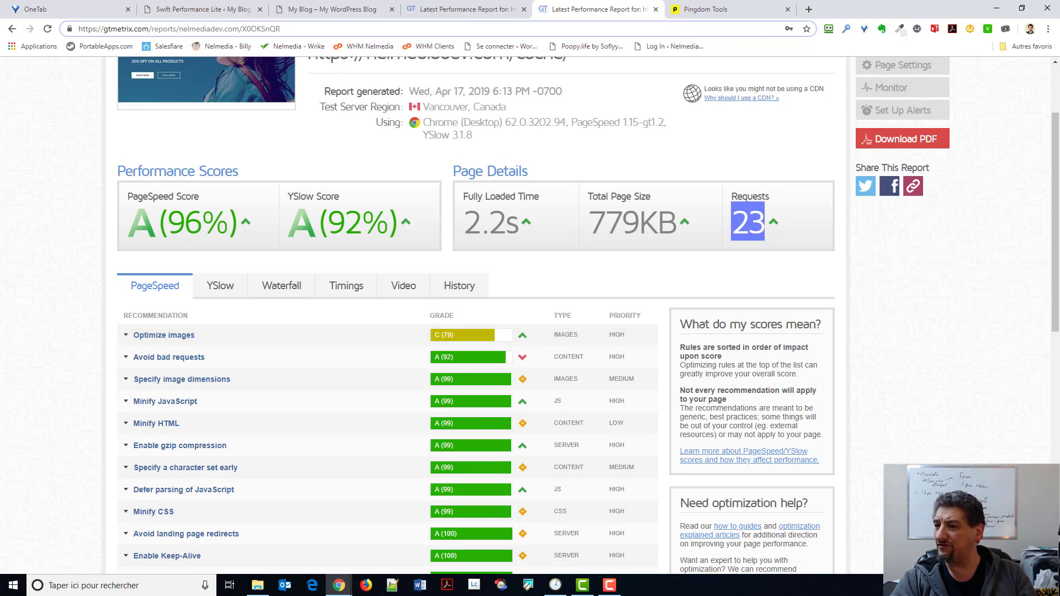
left_click_drag(1057, 60, 844, 9)
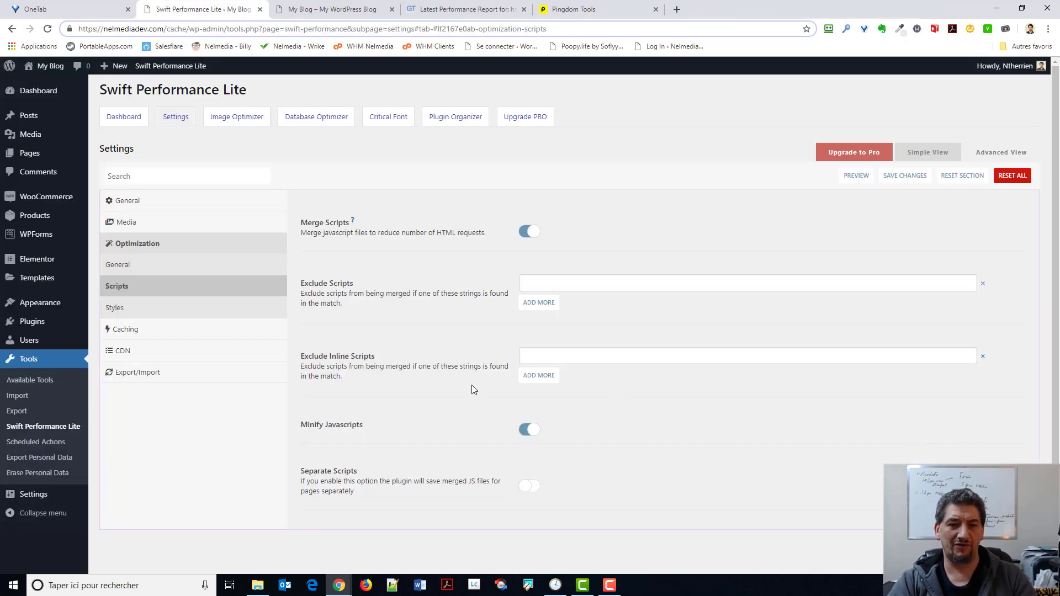
Review the general and script optimization settings of Swift Performance Lite, including Merge Scripts and Minify Javascripts.
left_click(138, 266)
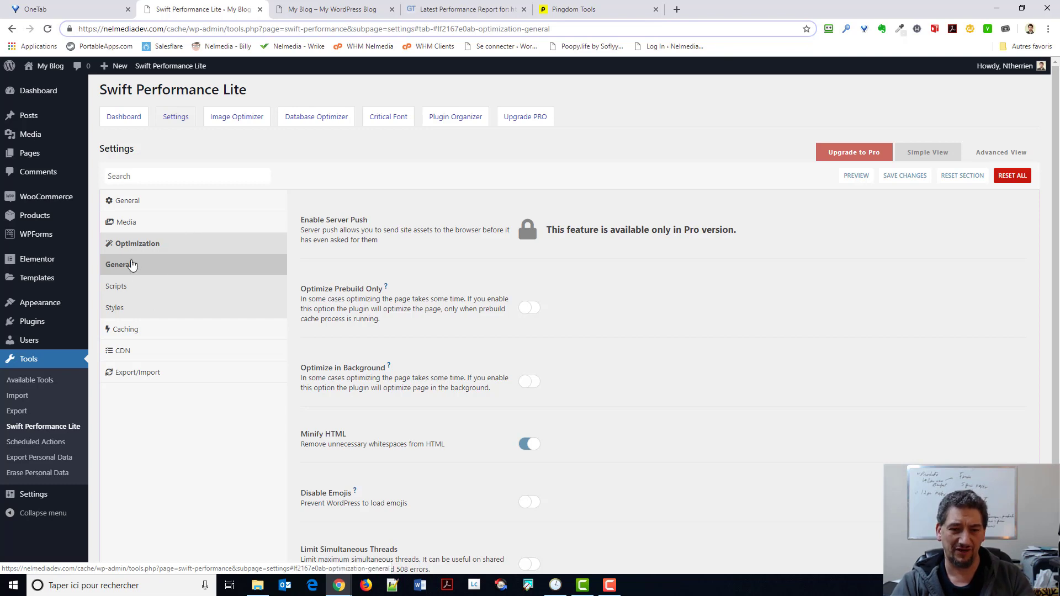
scroll(362, 424, "down", 2)
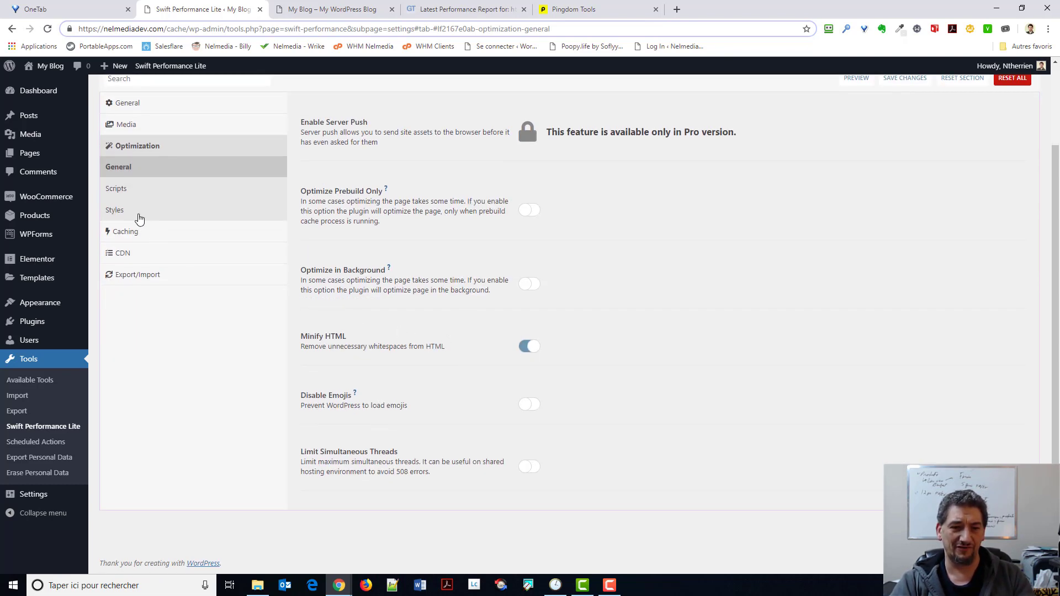
left_click(116, 189)
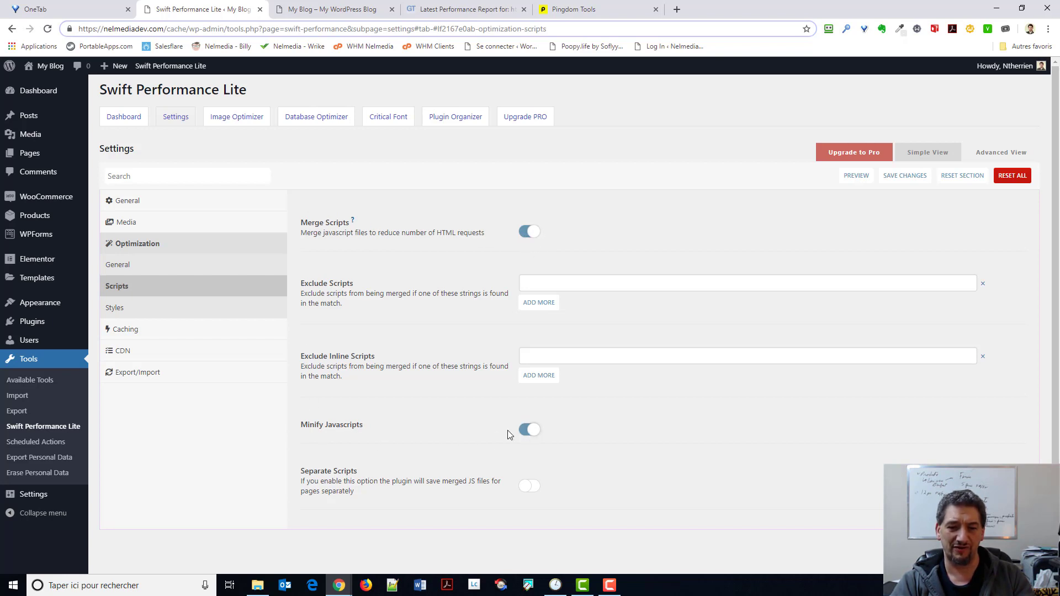
Turn on Merge Styles in the style optimization settings and examine the critical CSS and Minify CSS options.
left_click(136, 306)
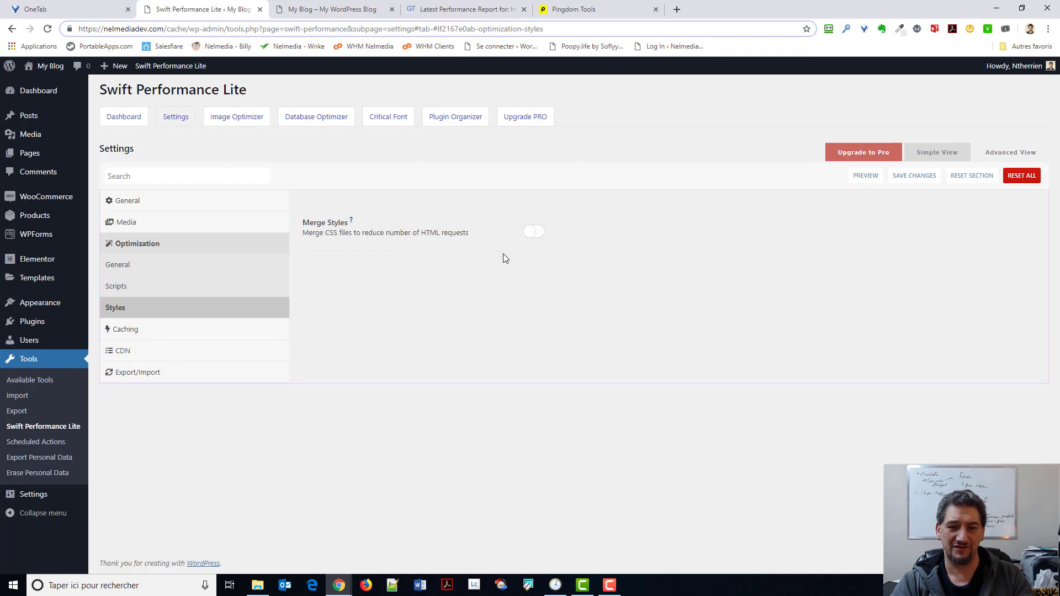
left_click(541, 233)
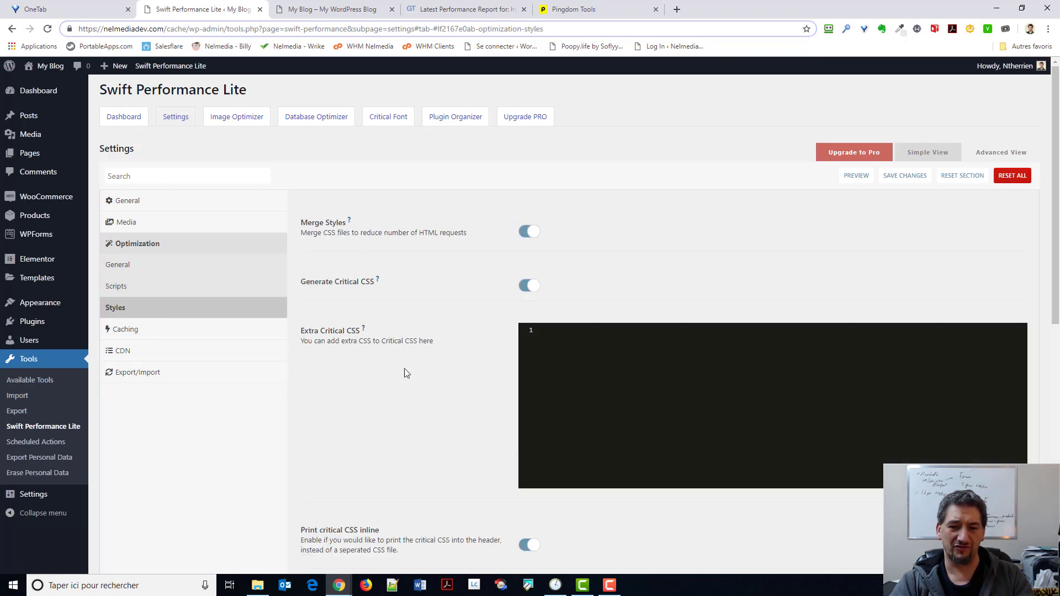
scroll(428, 331, "down", 8)
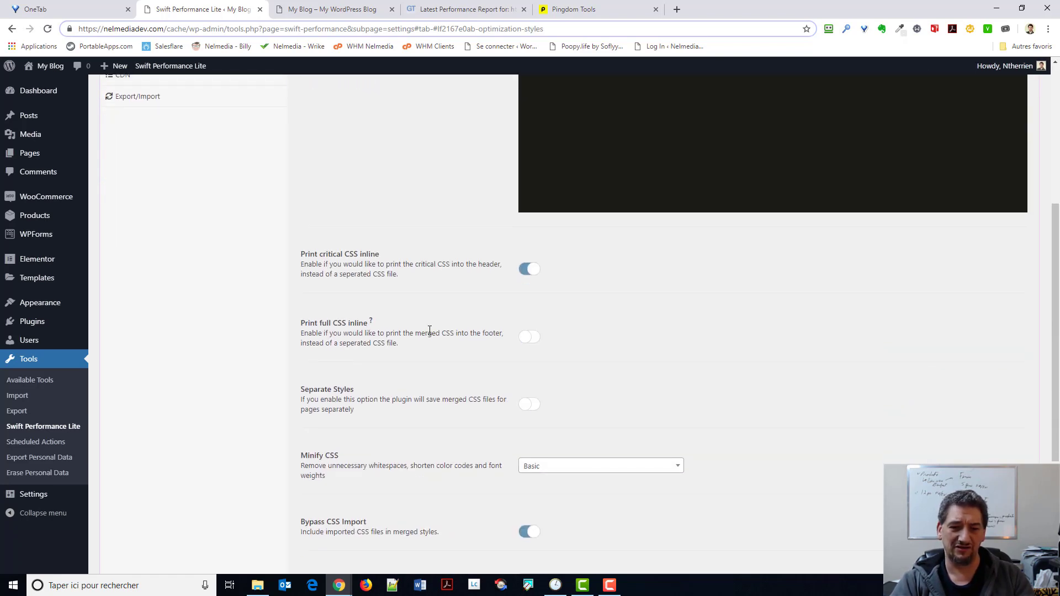
scroll(431, 331, "up", 8)
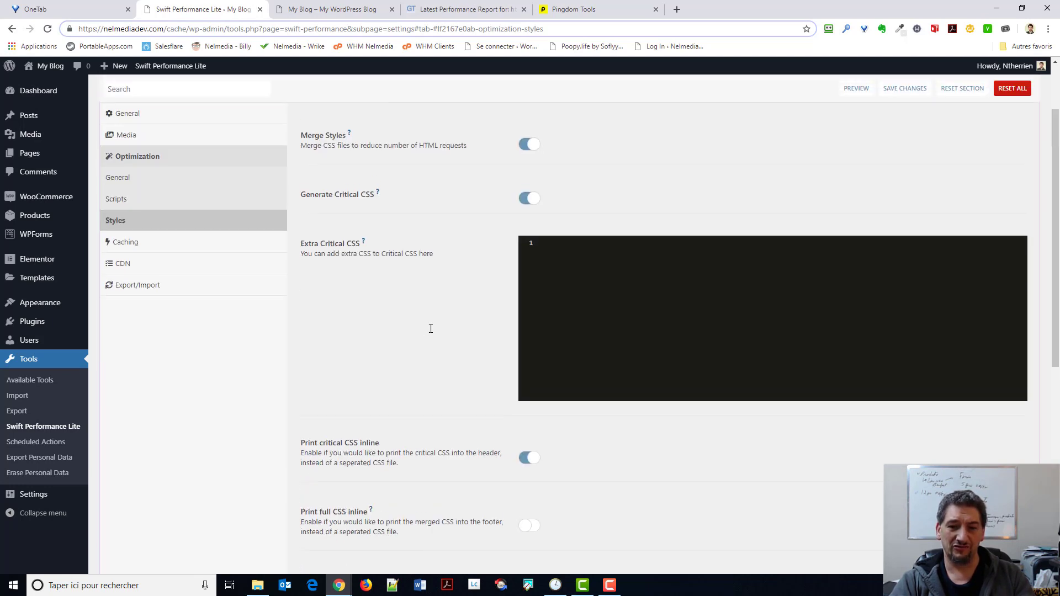
scroll(450, 242, "down", 8)
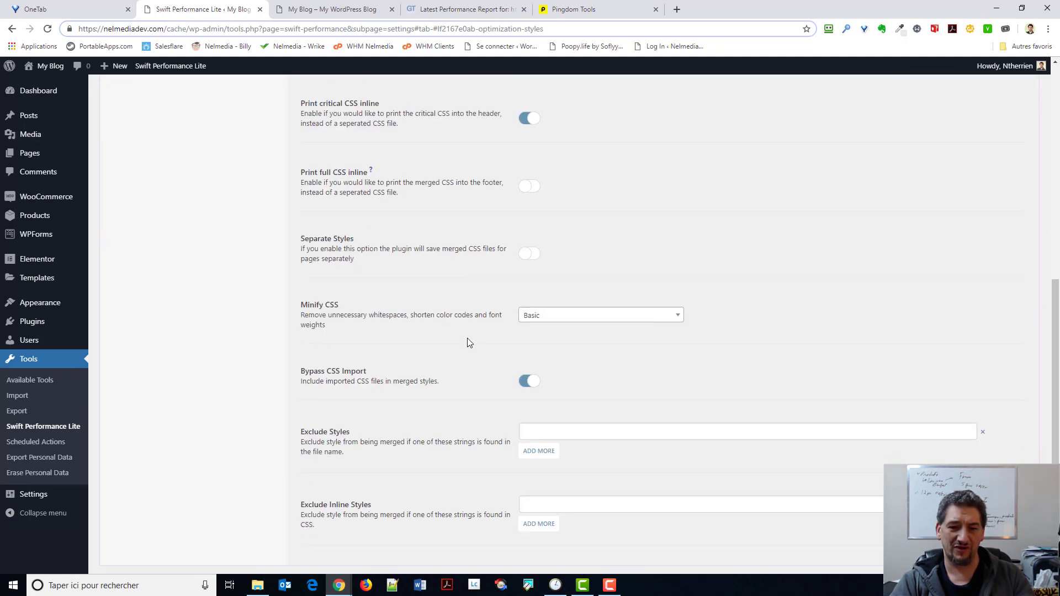
left_click(533, 264)
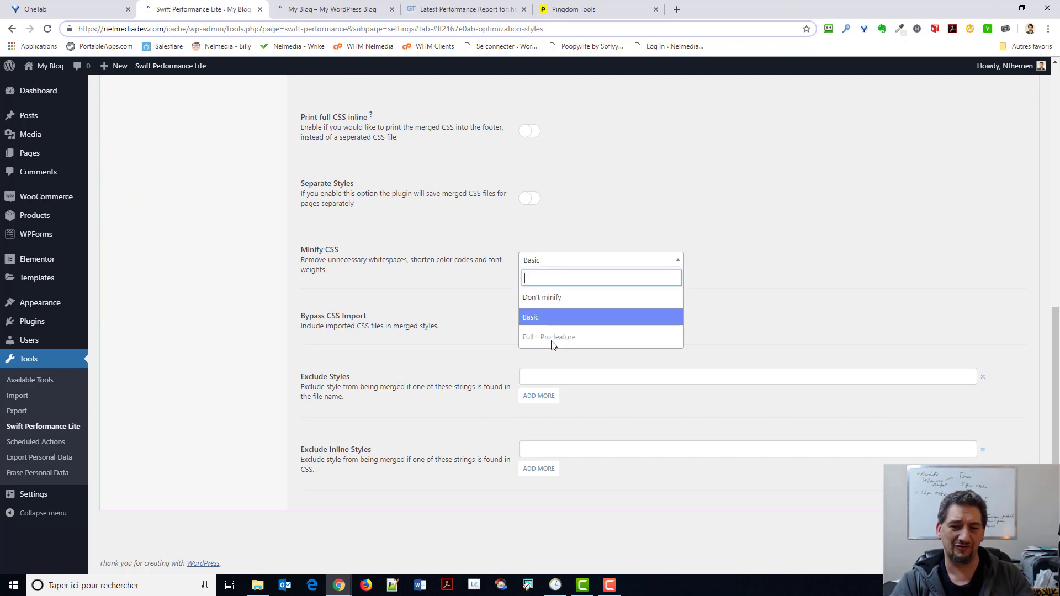
scroll(457, 329, "up", 8)
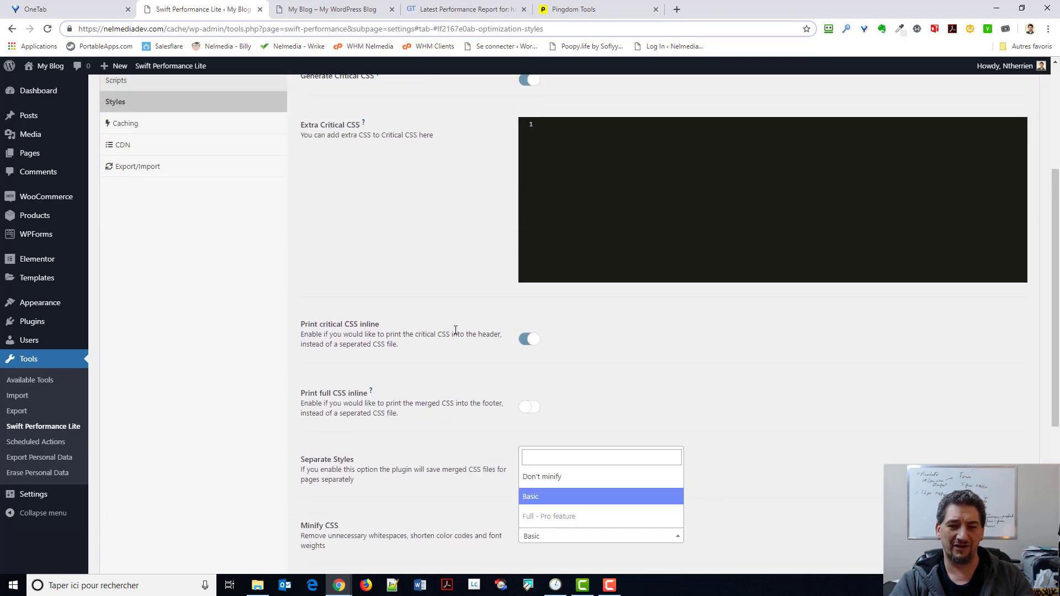
scroll(448, 345, "down", 7)
scroll(448, 346, "up", 9)
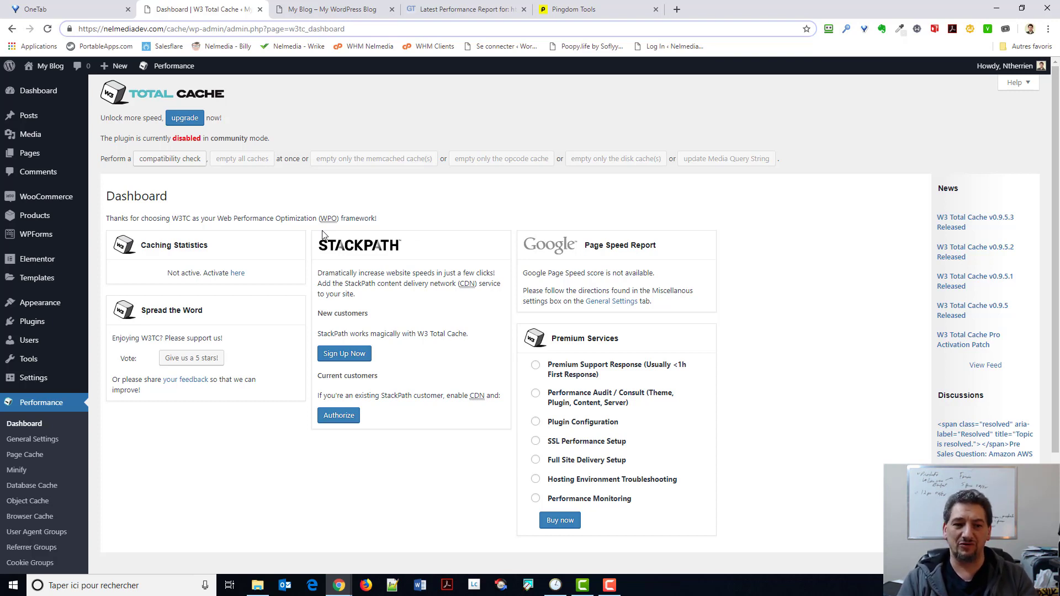
Open the general settings of W3 Total Cache and review the Page Cache and Minify sections.
left_click(33, 439)
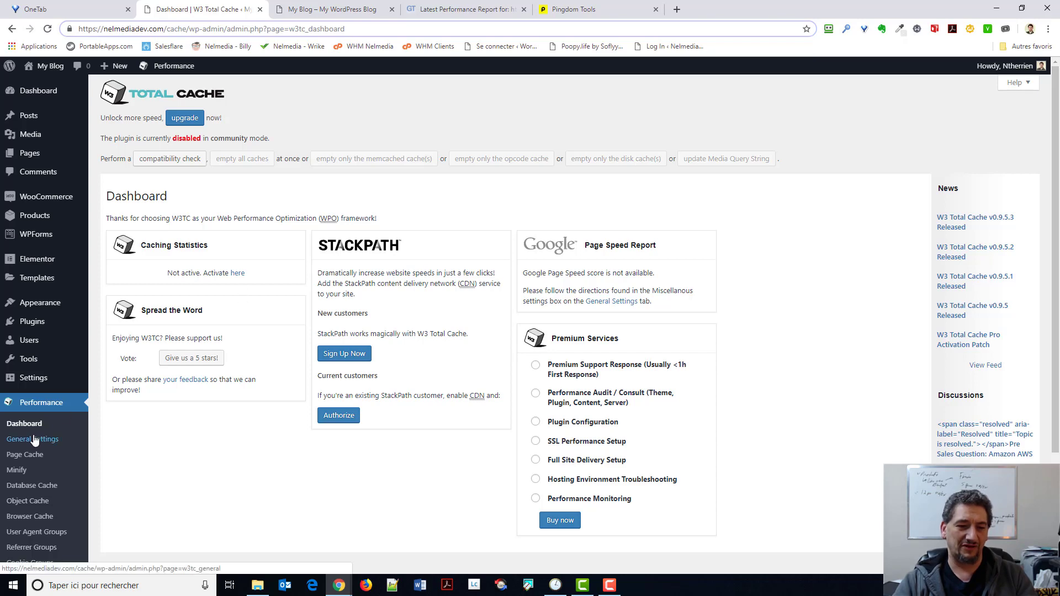
scroll(316, 205, "down", 4)
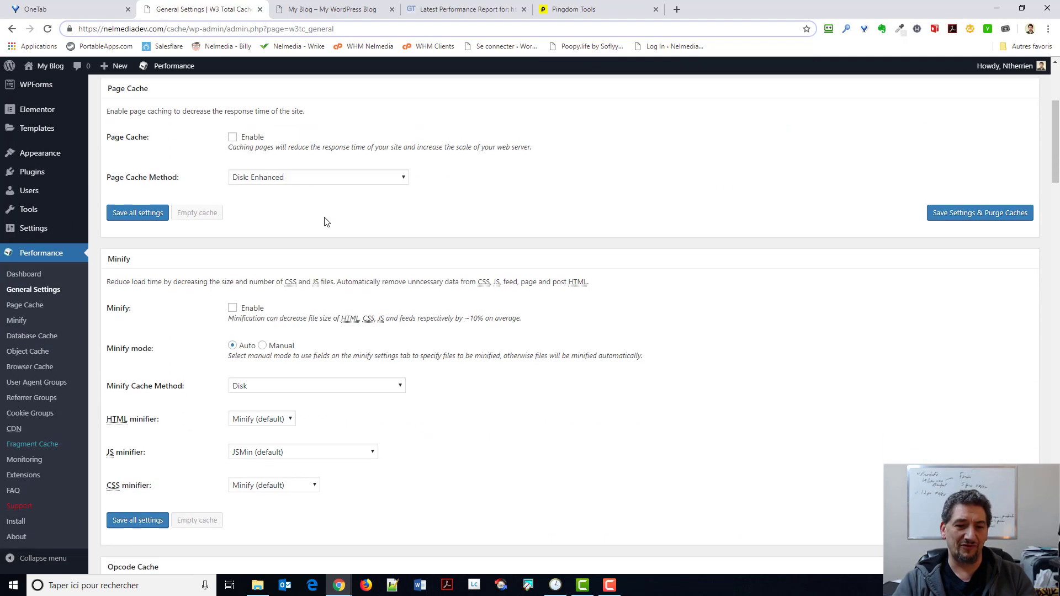
scroll(238, 314, "down", 5)
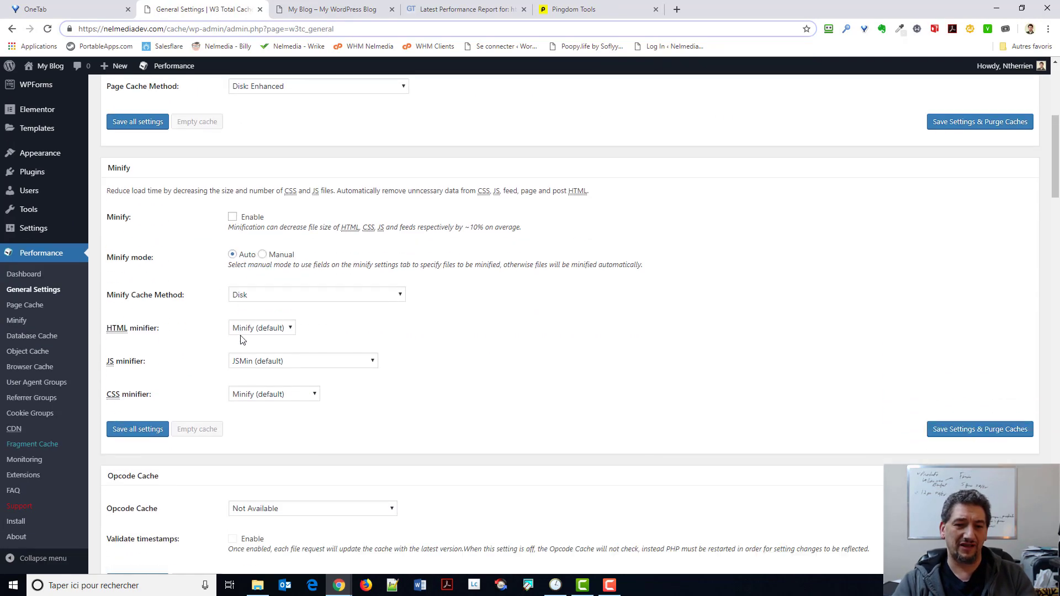
scroll(270, 354, "up", 4)
scroll(225, 246, "up", 3)
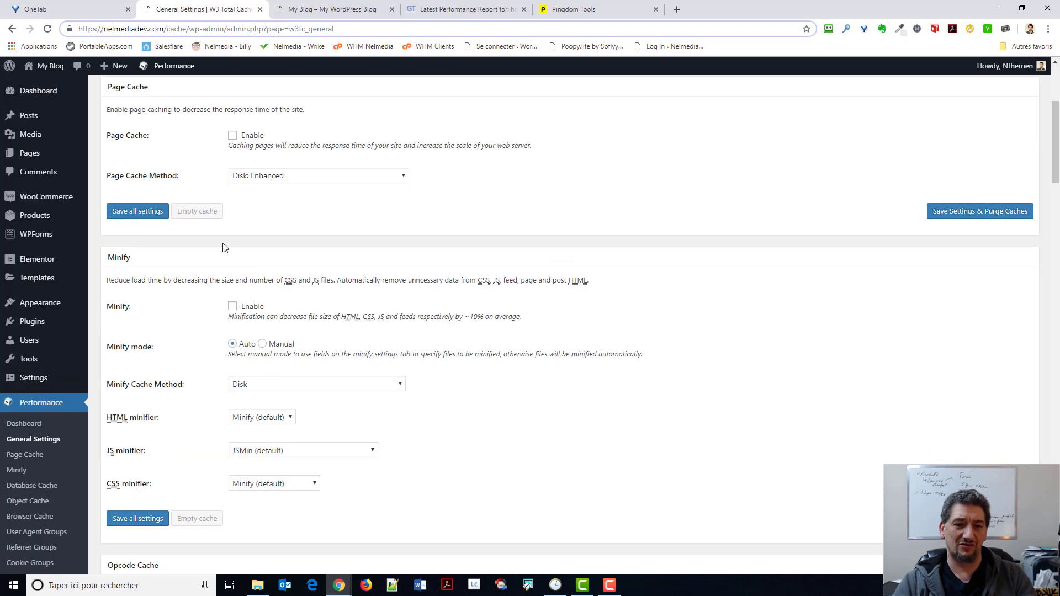
scroll(250, 330, "down", 2)
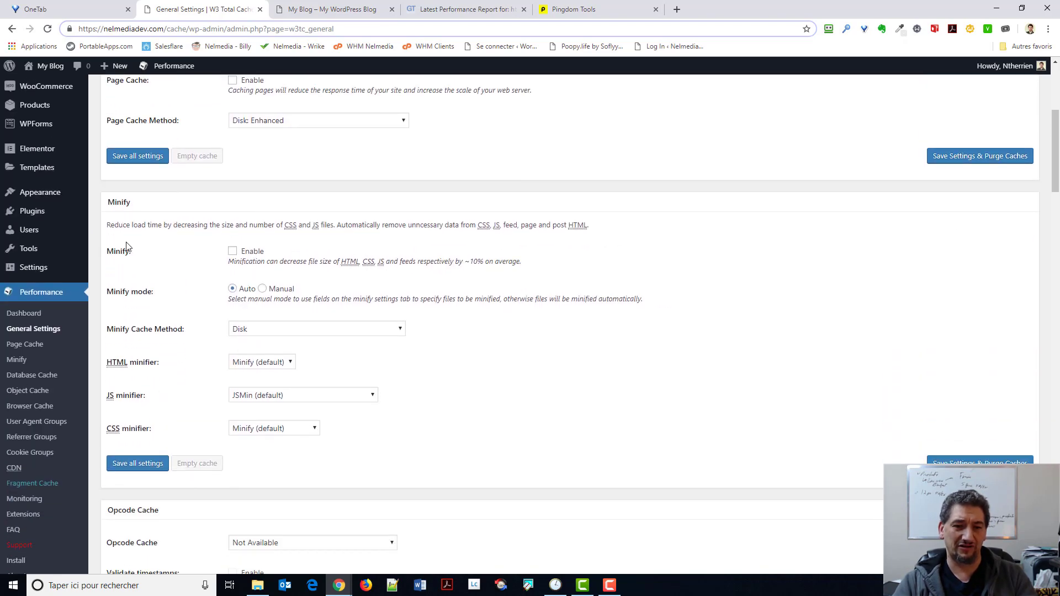
Review the Opcode, Database, Object and Browser Cache, CDN, Reverse Proxy and Monitoring sections of the general settings.
scroll(293, 358, "down", 4)
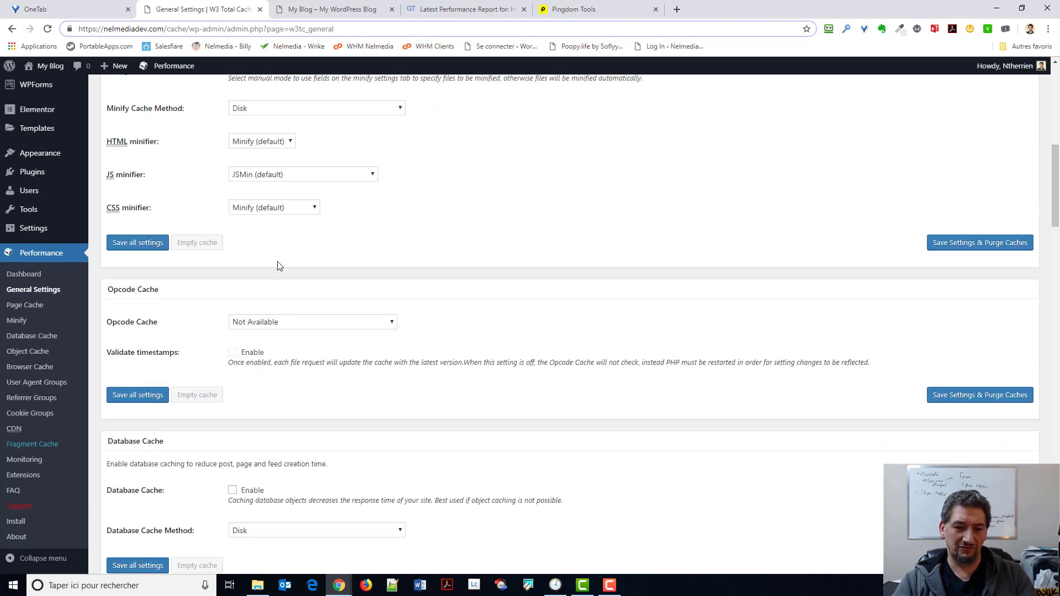
scroll(165, 447, "down", 6)
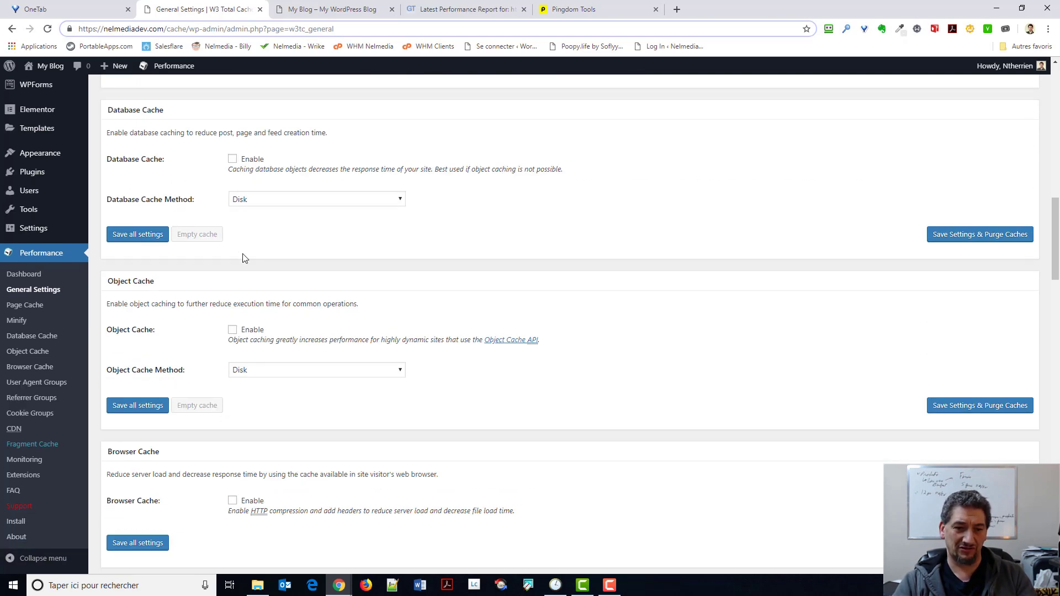
scroll(260, 365, "down", 3)
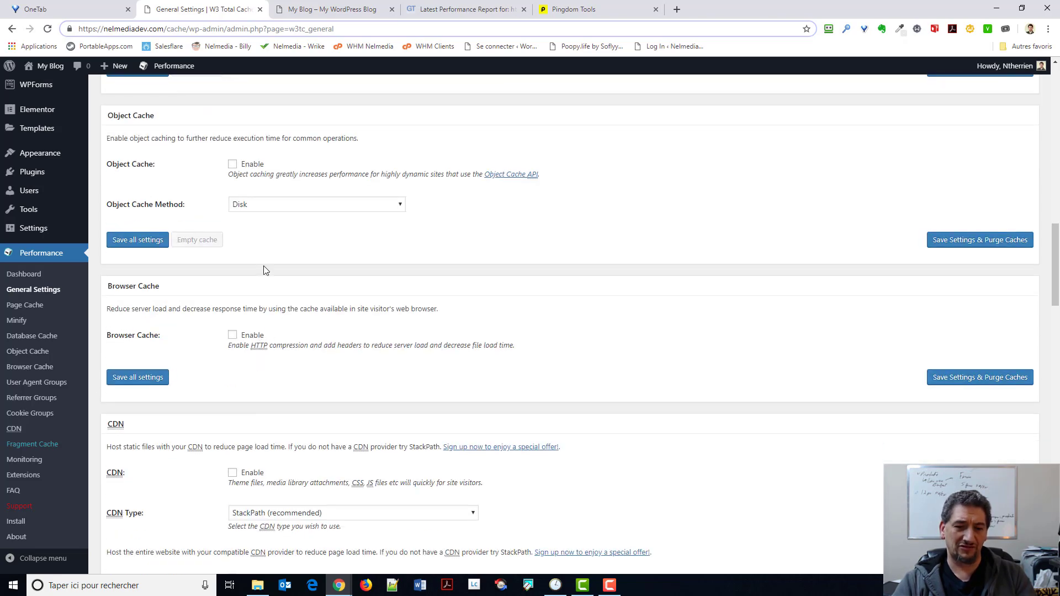
scroll(210, 491, "down", 5)
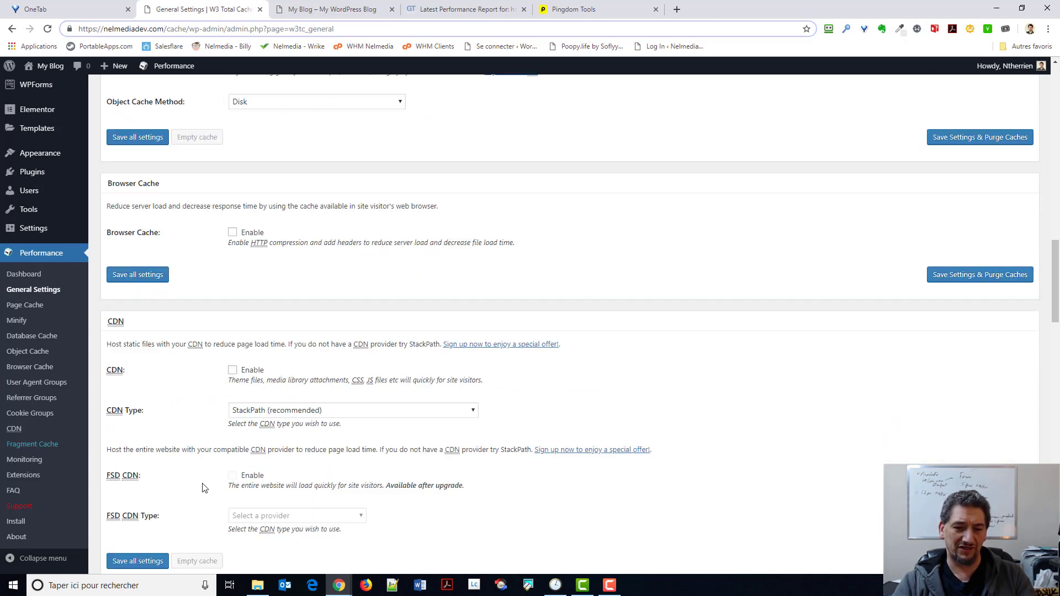
scroll(309, 356, "down", 11)
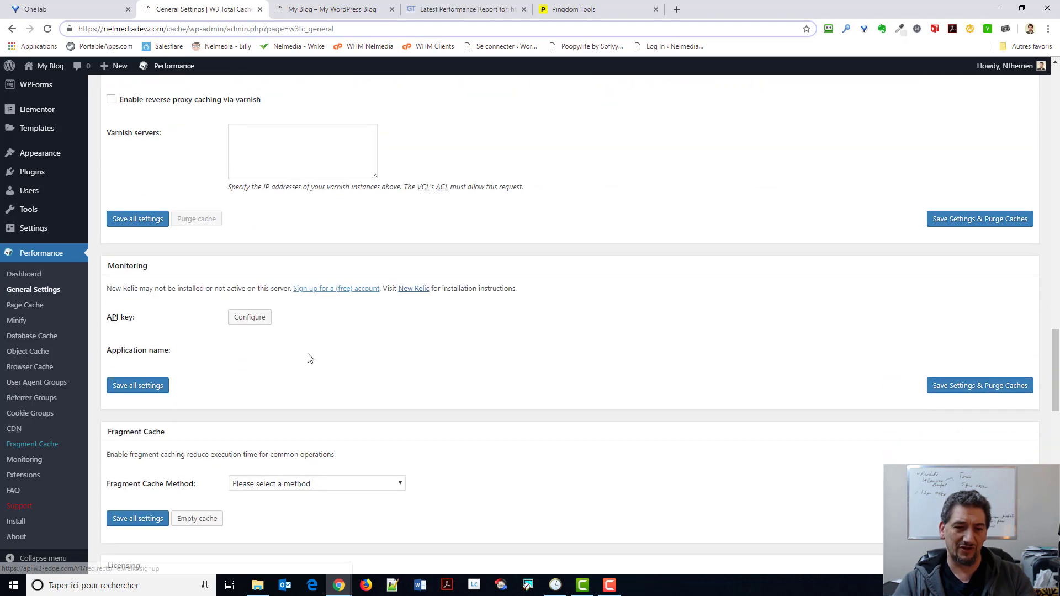
scroll(315, 357, "up", 10)
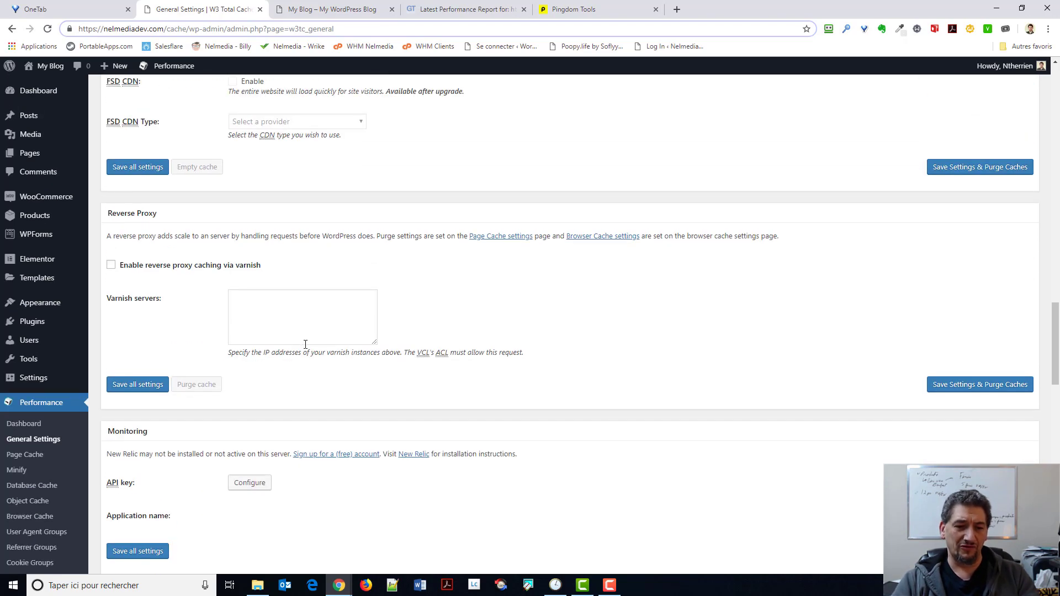
scroll(307, 337, "down", 3)
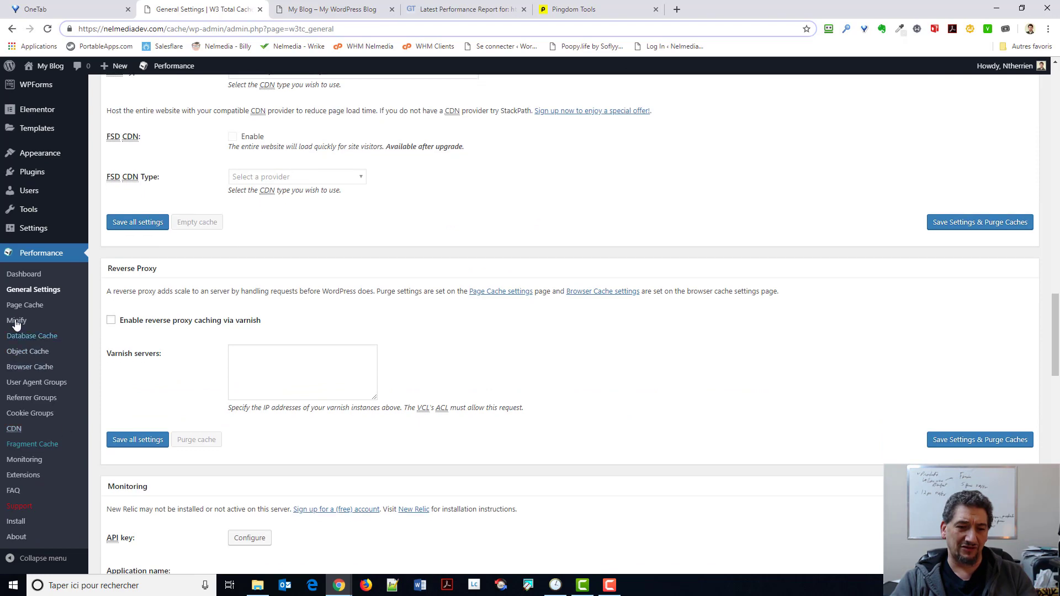
scroll(253, 322, "up", 7)
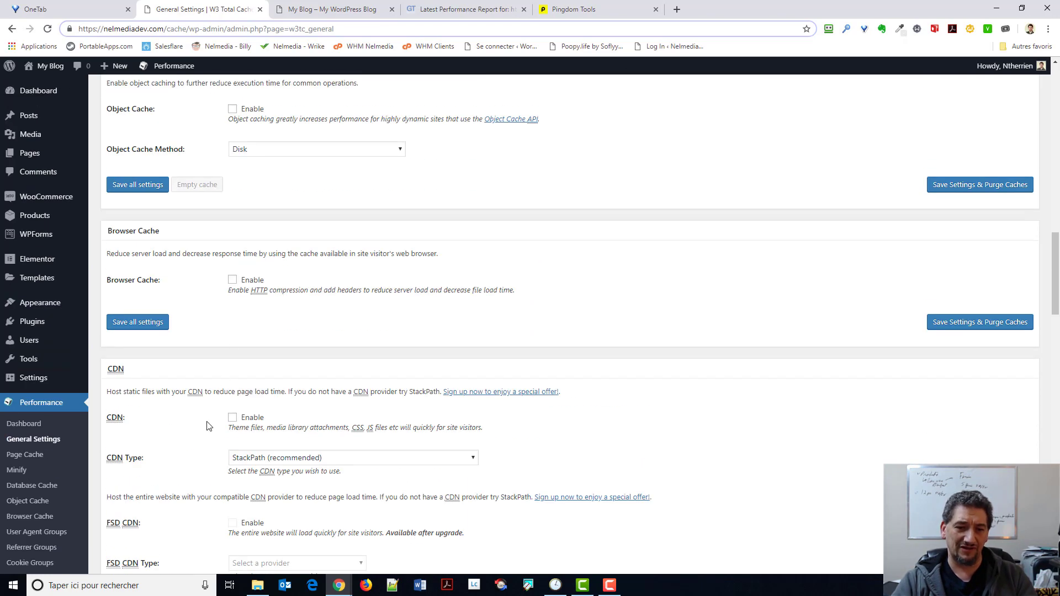
Open the Minify settings of W3 Total Cache and review the general, HTML & XML, JS and CSS options.
left_click(13, 470)
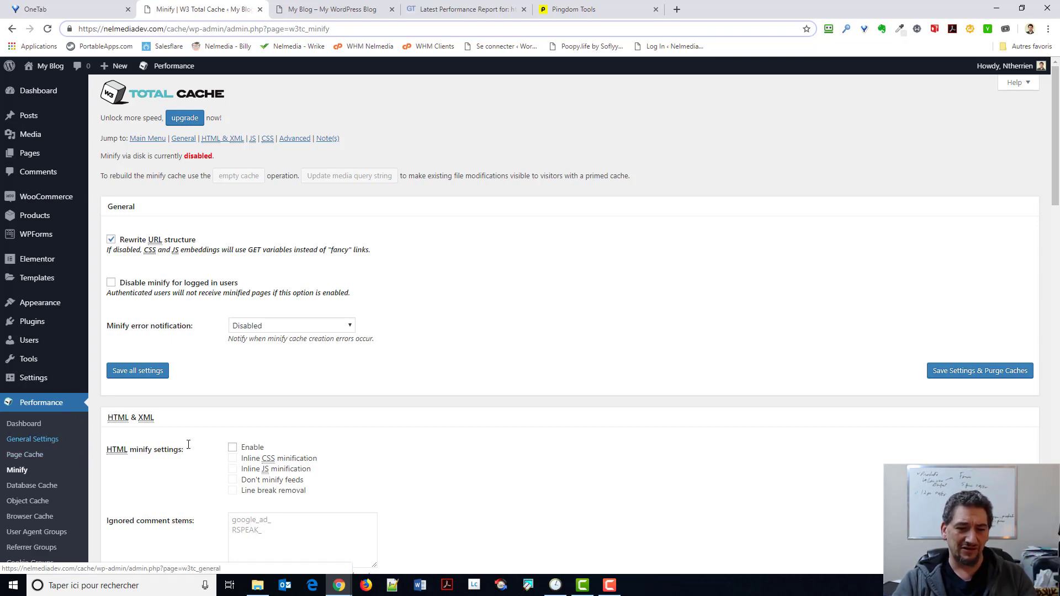
scroll(329, 369, "down", 1)
scroll(329, 369, "down", 4)
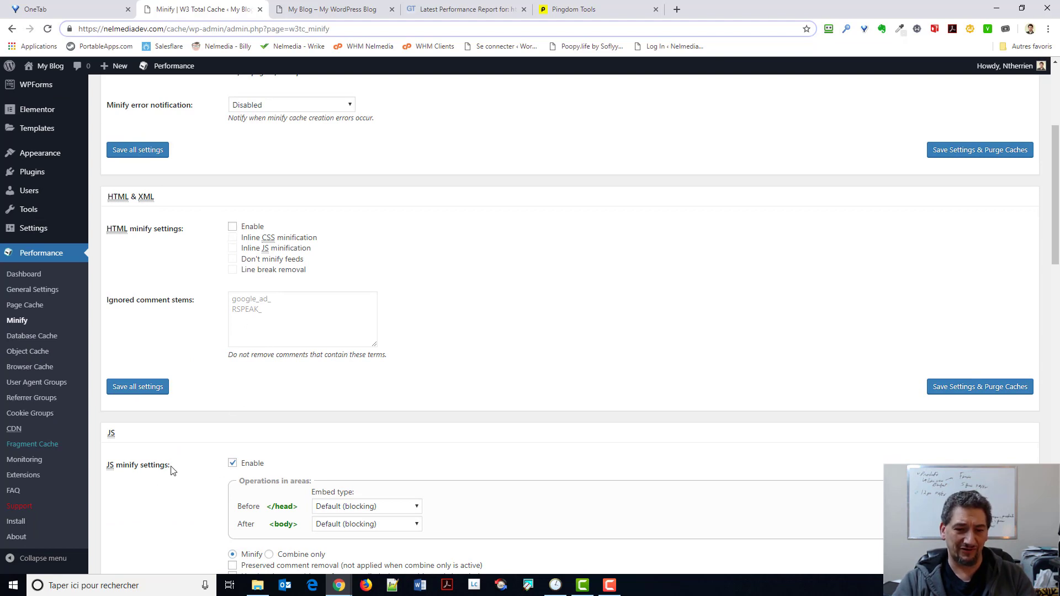
scroll(174, 458, "down", 4)
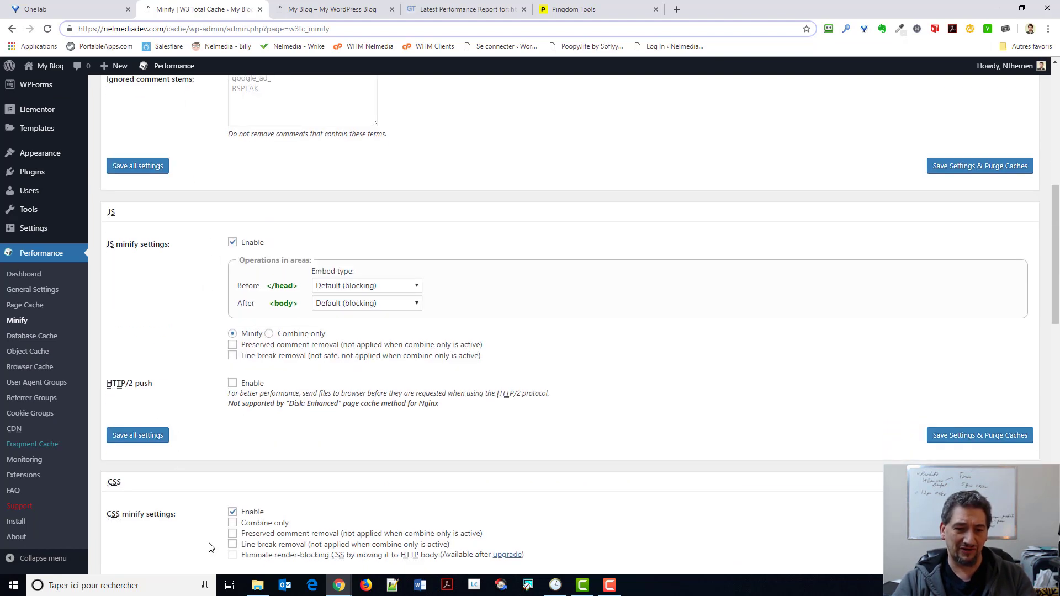
scroll(291, 482, "up", 6)
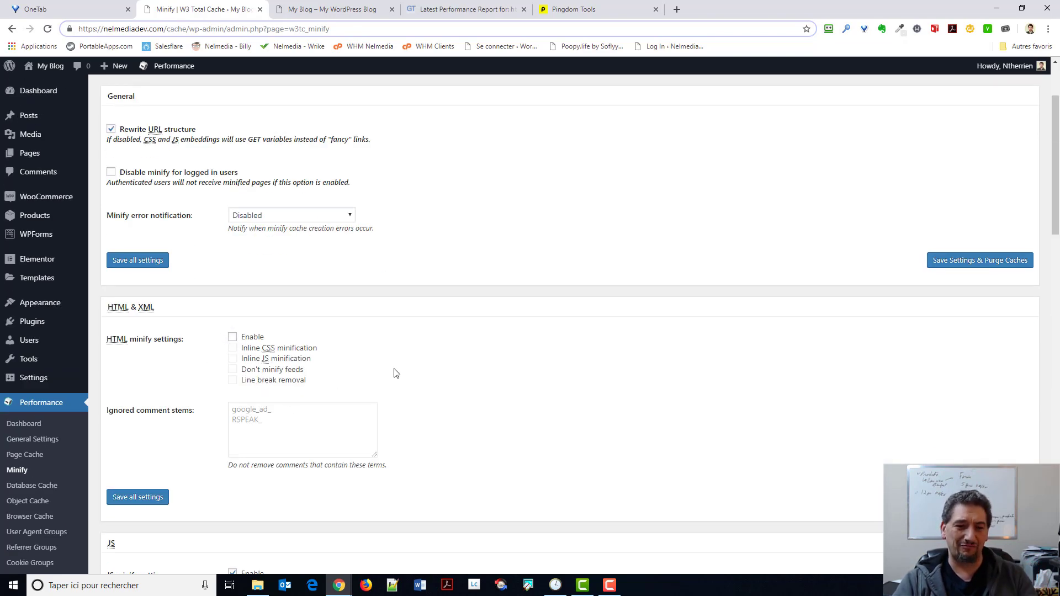
Examine the advanced minify settings, especially the fields for pages, JS files and CSS files that are never minified.
scroll(445, 383, "down", 4)
scroll(445, 383, "down", 10)
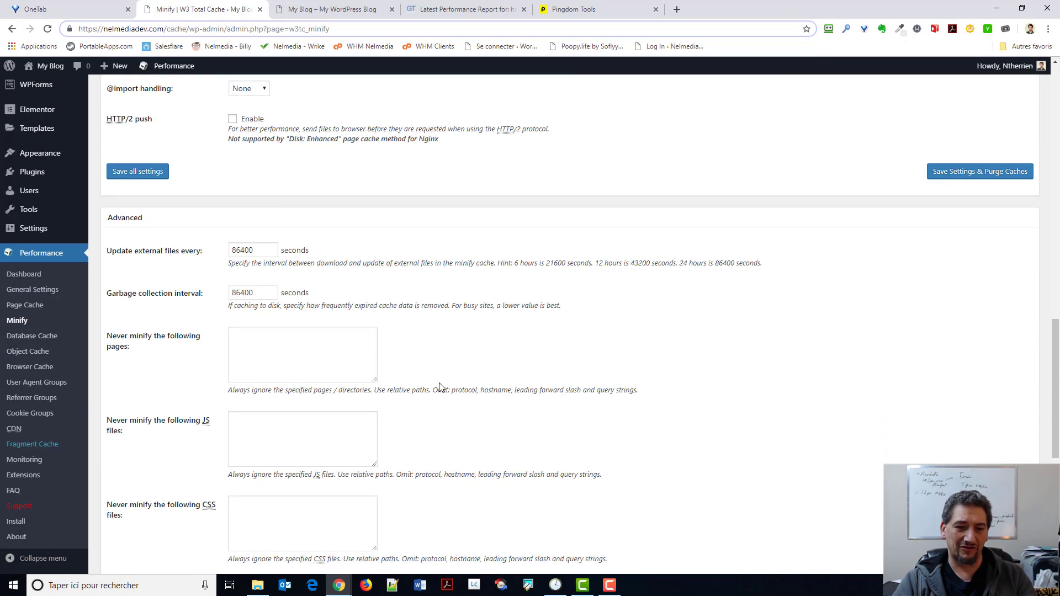
scroll(440, 386, "down", 7)
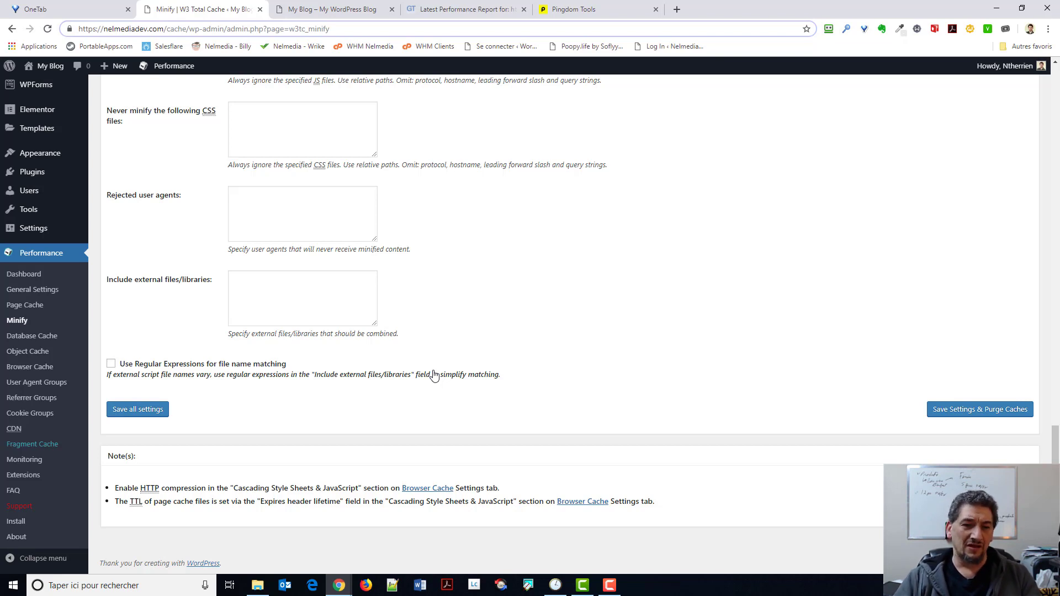
scroll(412, 369, "up", 3)
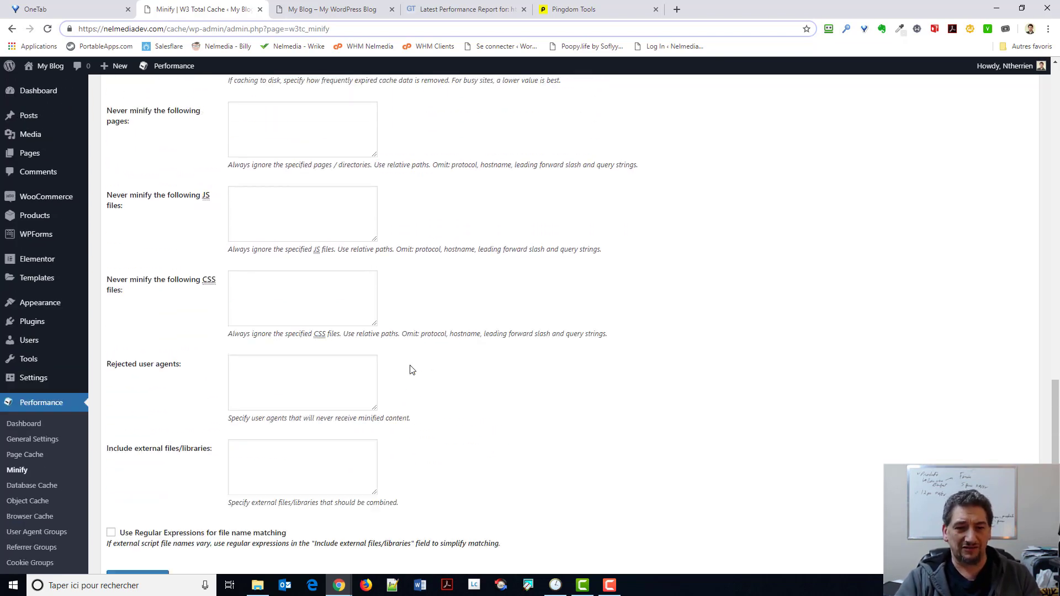
scroll(411, 368, "up", 5)
scroll(417, 366, "up", 6)
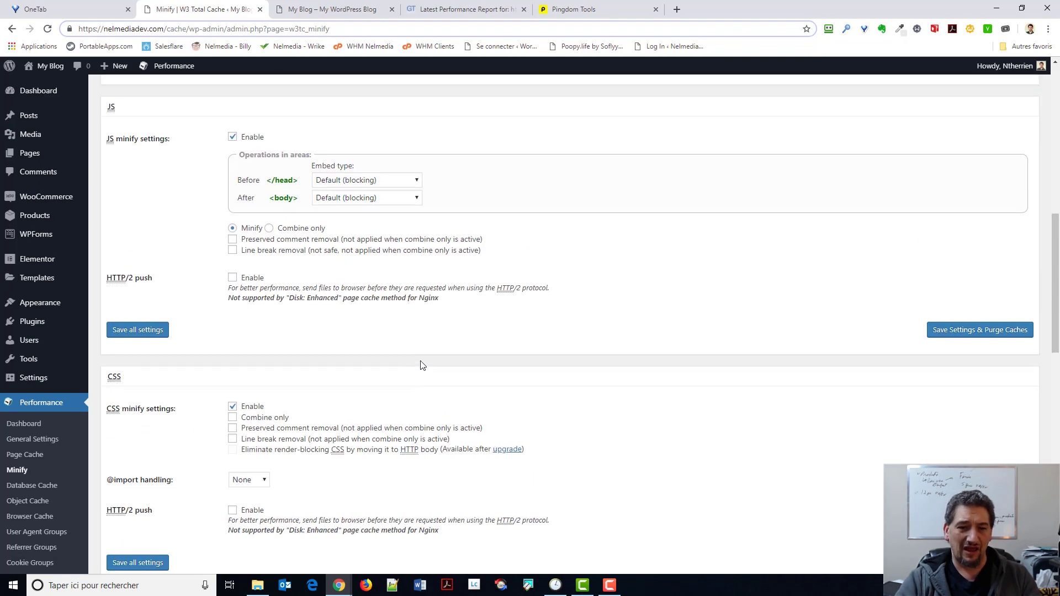
scroll(422, 365, "up", 7)
scroll(421, 362, "down", 15)
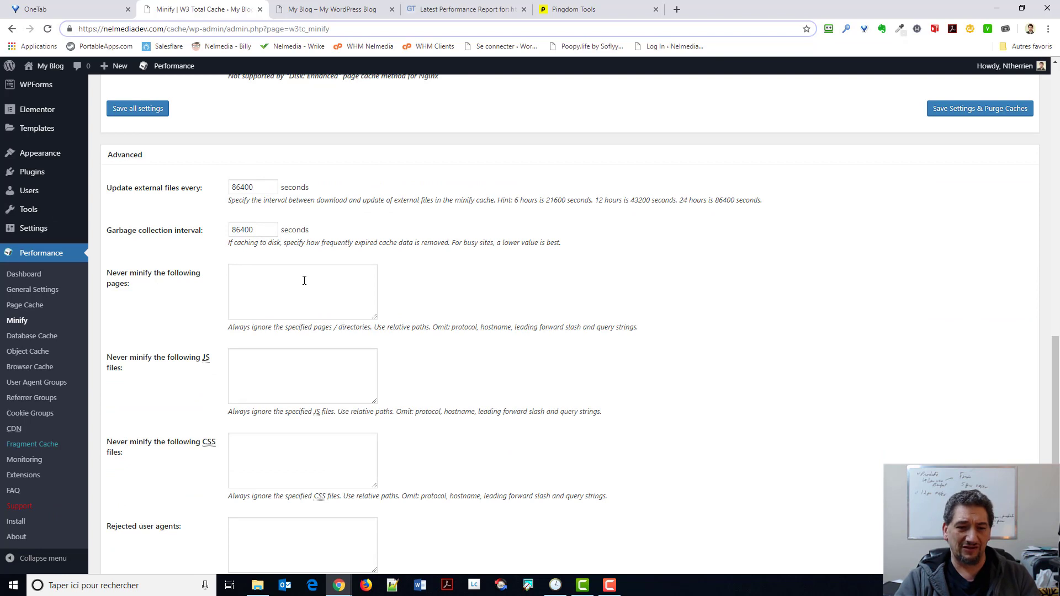
left_click(272, 294)
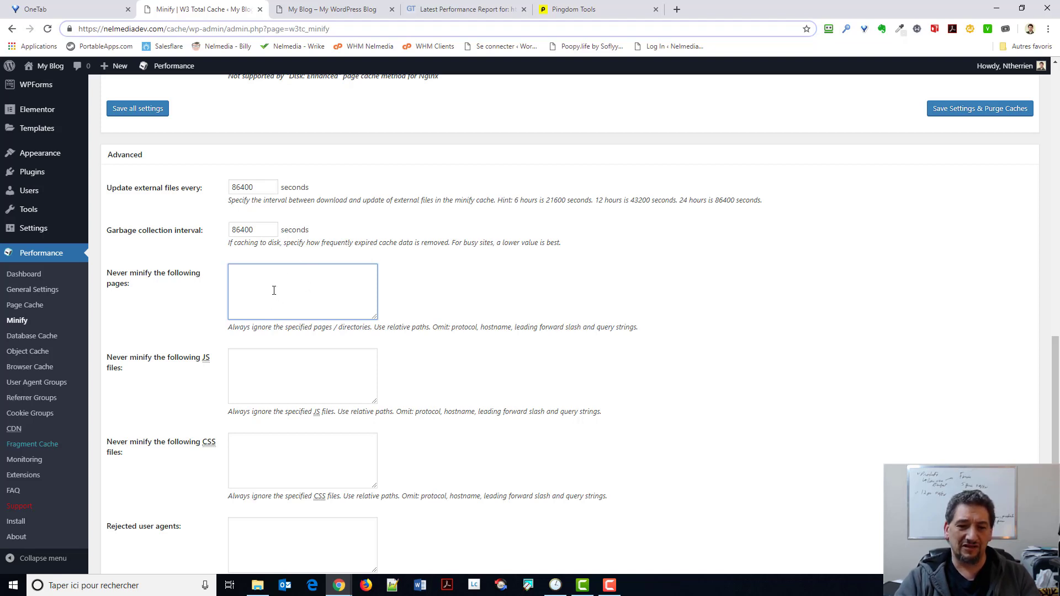
left_click(306, 383)
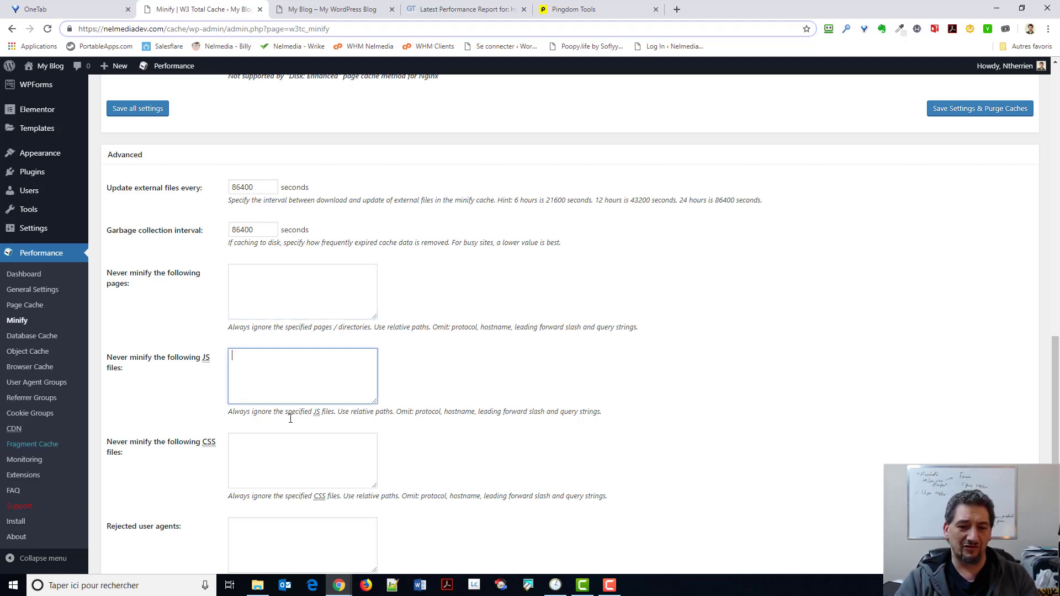
scroll(255, 343, "down", 2)
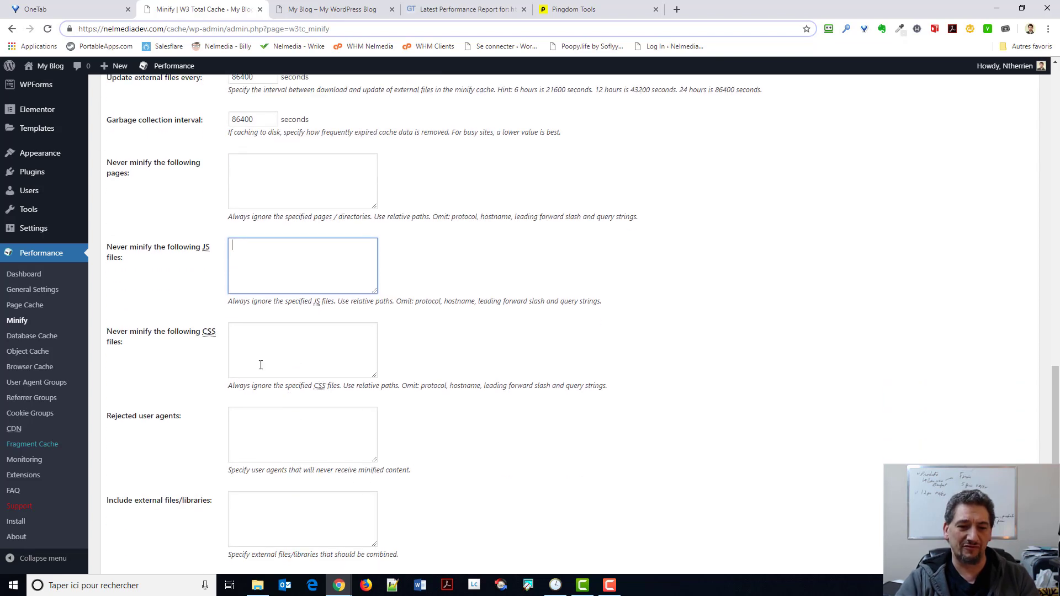
left_click(260, 365)
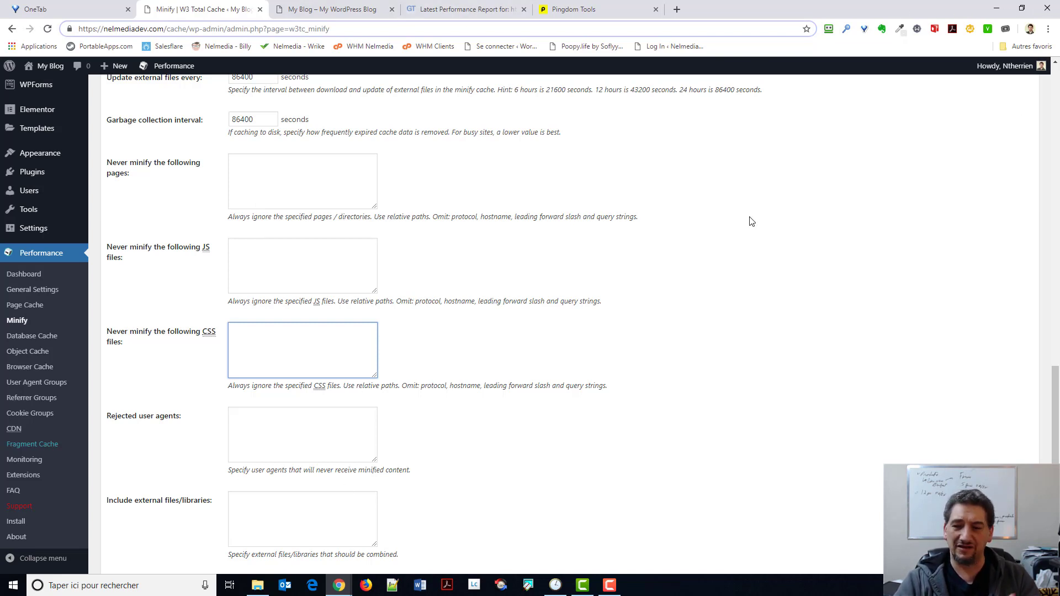
Compare the scores, load time and request count in the two GTmetrix reports for the cache demo site.
left_click(467, 10)
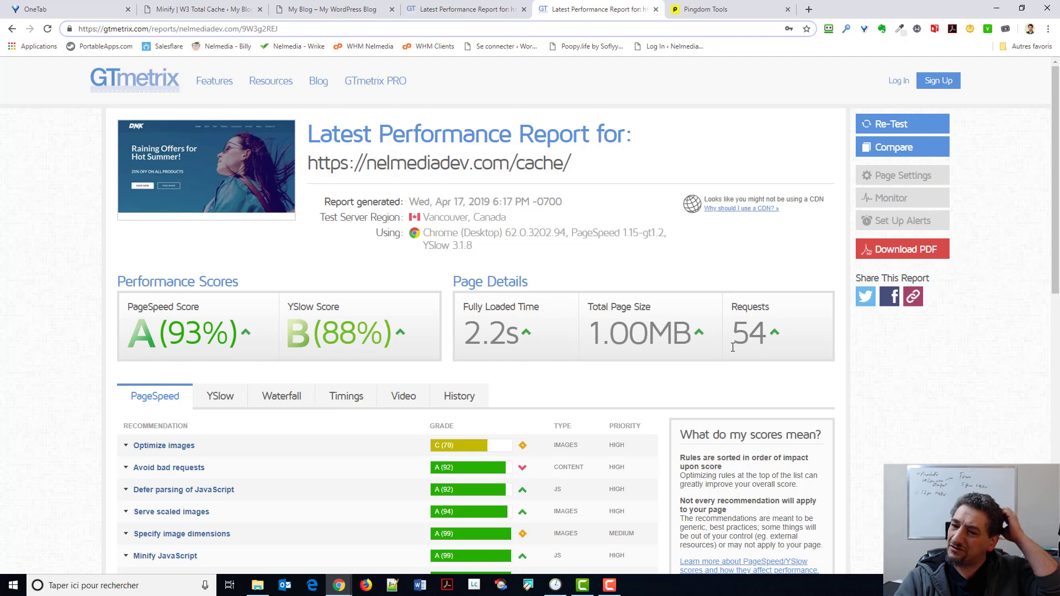
left_click(469, 8)
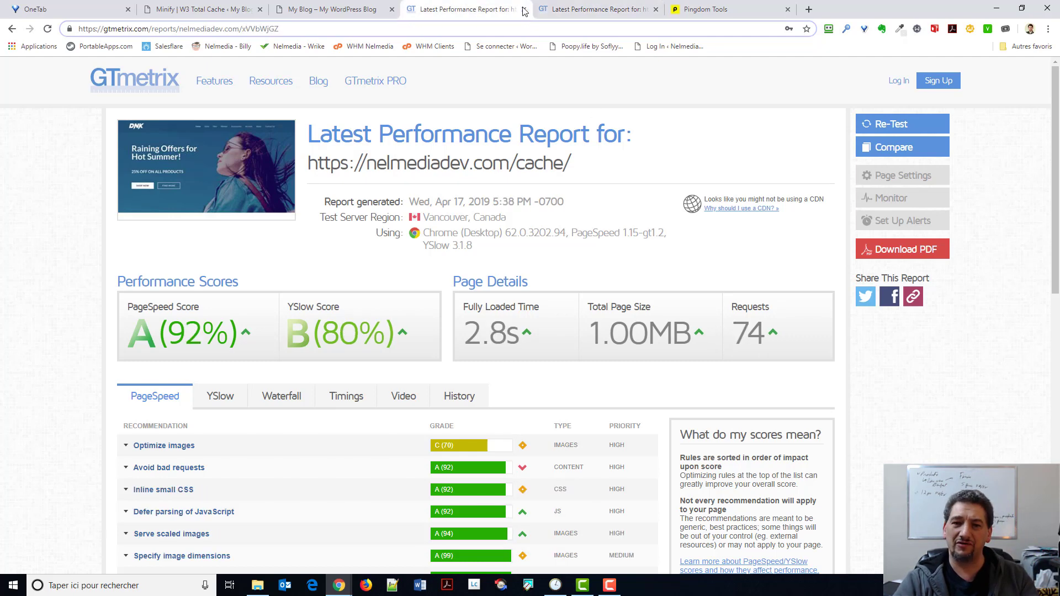
left_click(559, 9)
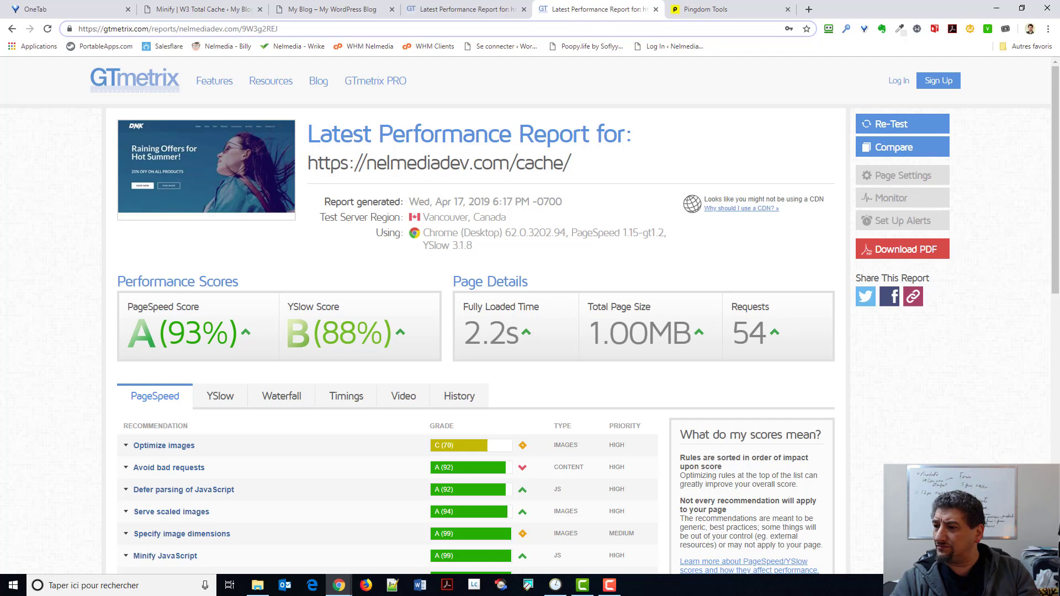
left_click_drag(949, 9, 855, 14)
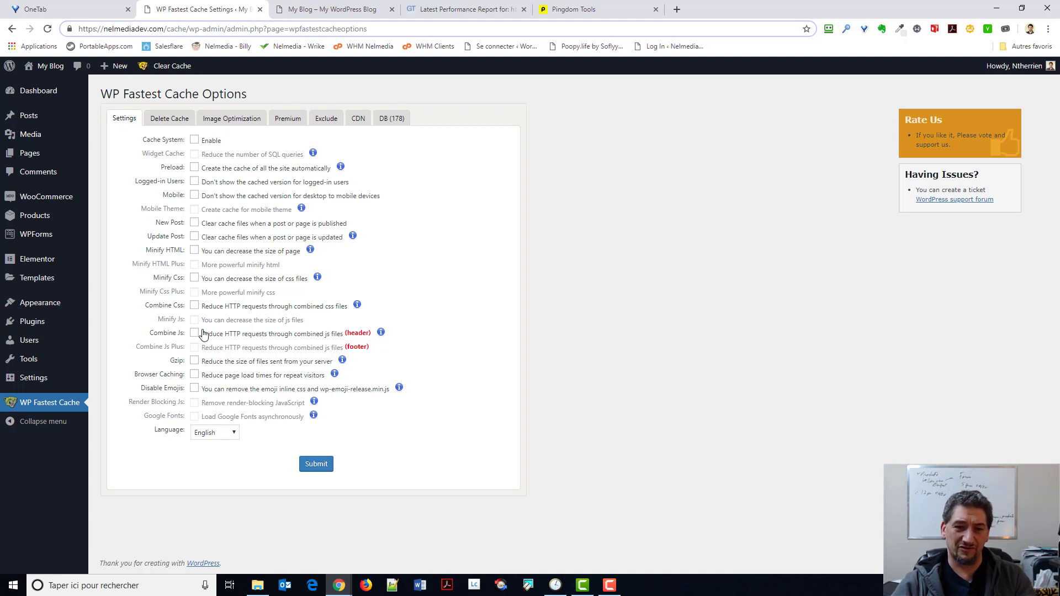
Enable the Cache System and Preload options in WP Fastest Cache and dismiss the preload options dialog.
left_click(194, 140)
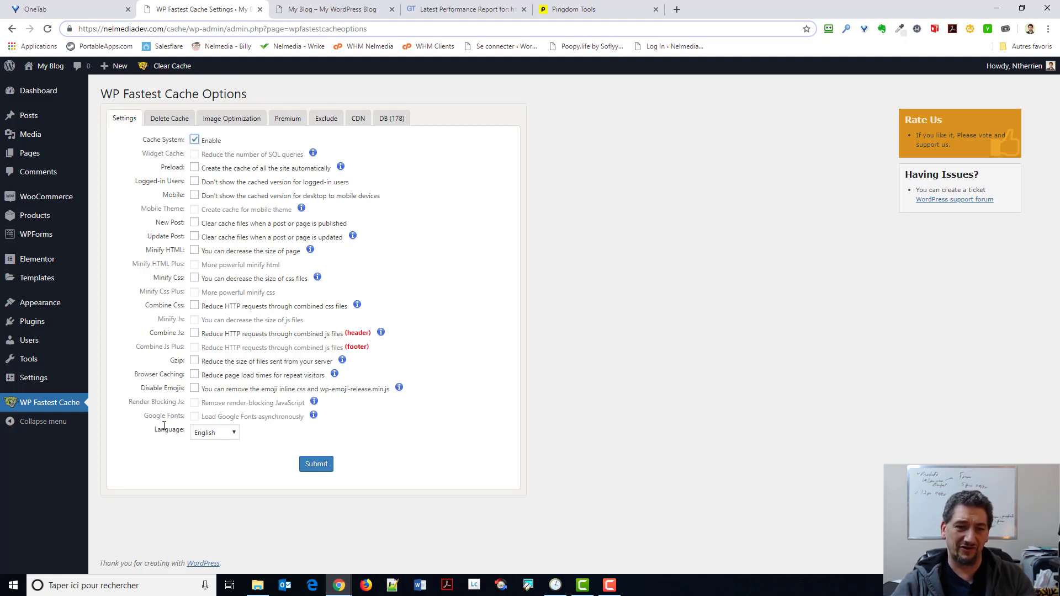
left_click(194, 167)
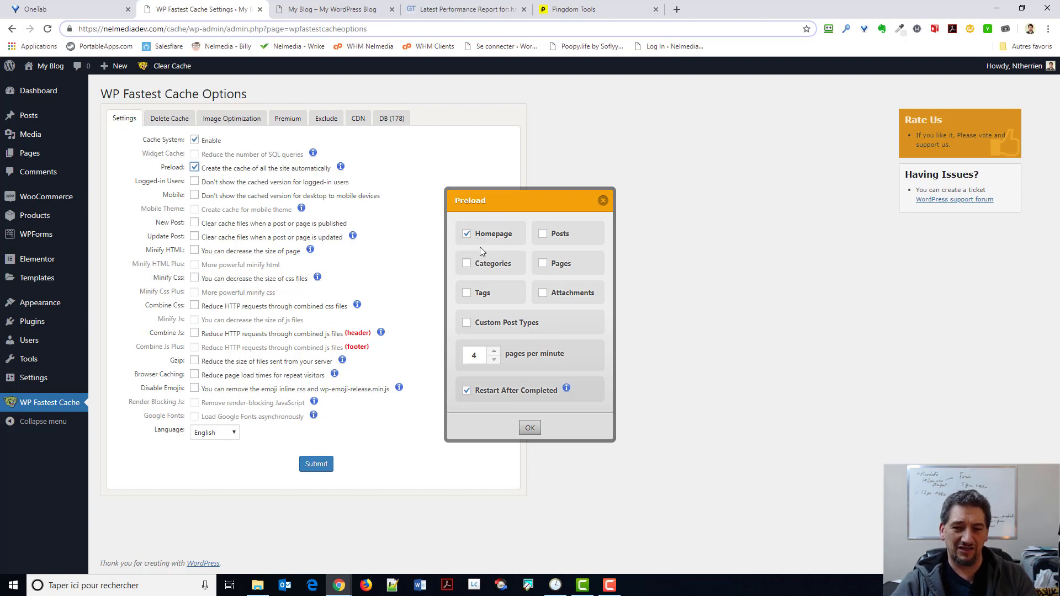
left_click(603, 200)
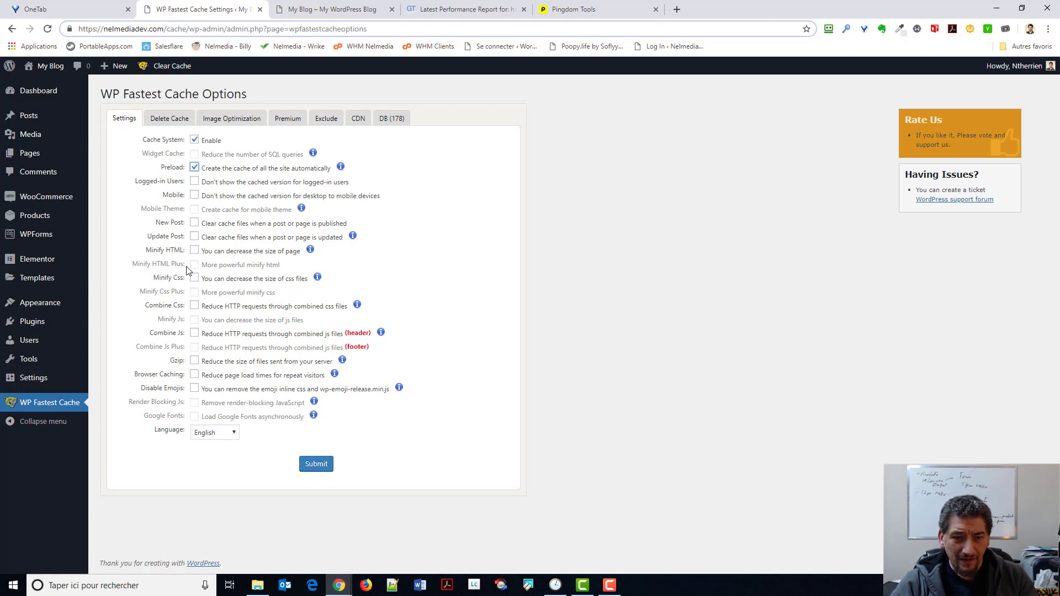
Enable Minify HTML, Minify CSS, Combine CSS, Combine JS, Gzip, Browser Caching and Disable Emojis in WP Fastest Cache.
left_click(194, 250)
left_click(194, 278)
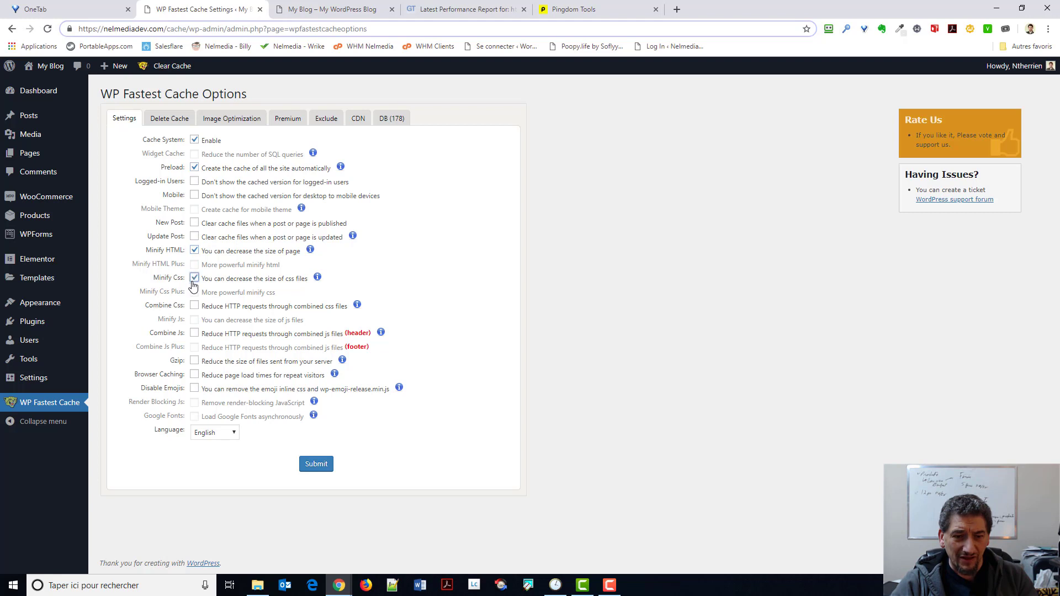
left_click(194, 306)
left_click(195, 333)
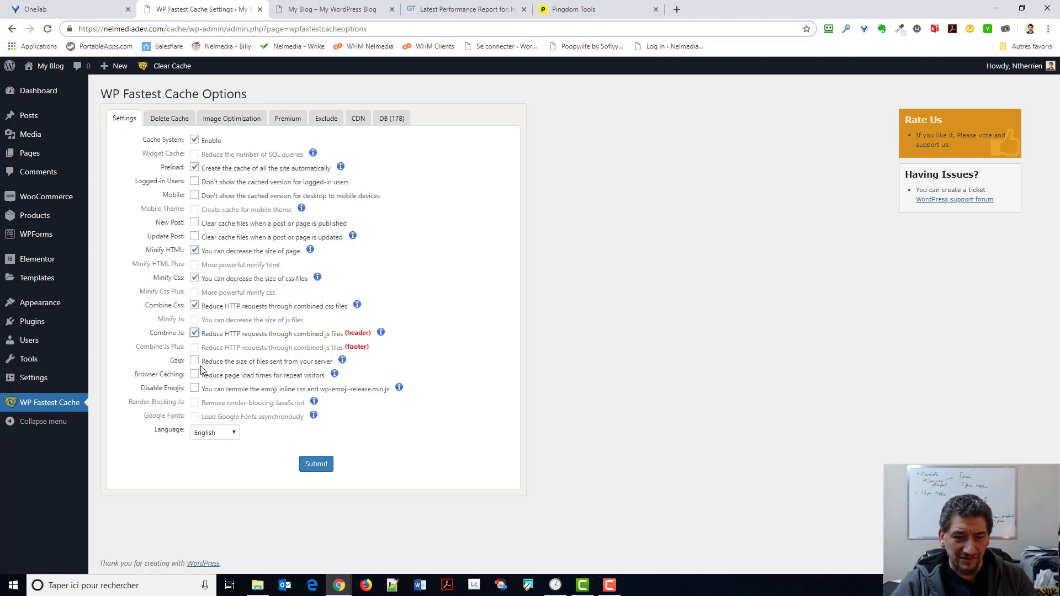
left_click(194, 361)
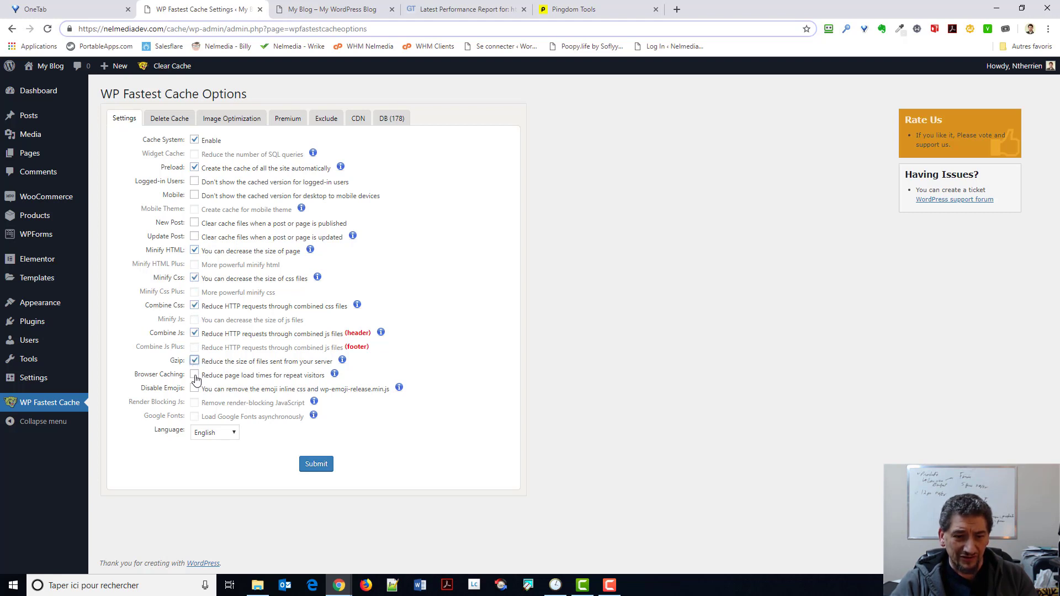
left_click(194, 375)
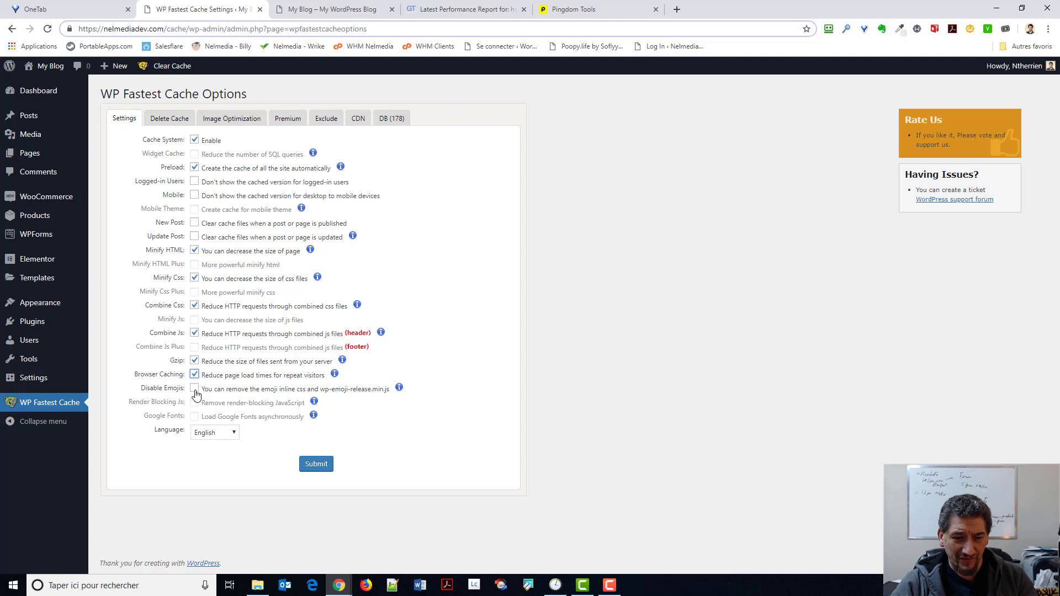
left_click(195, 389)
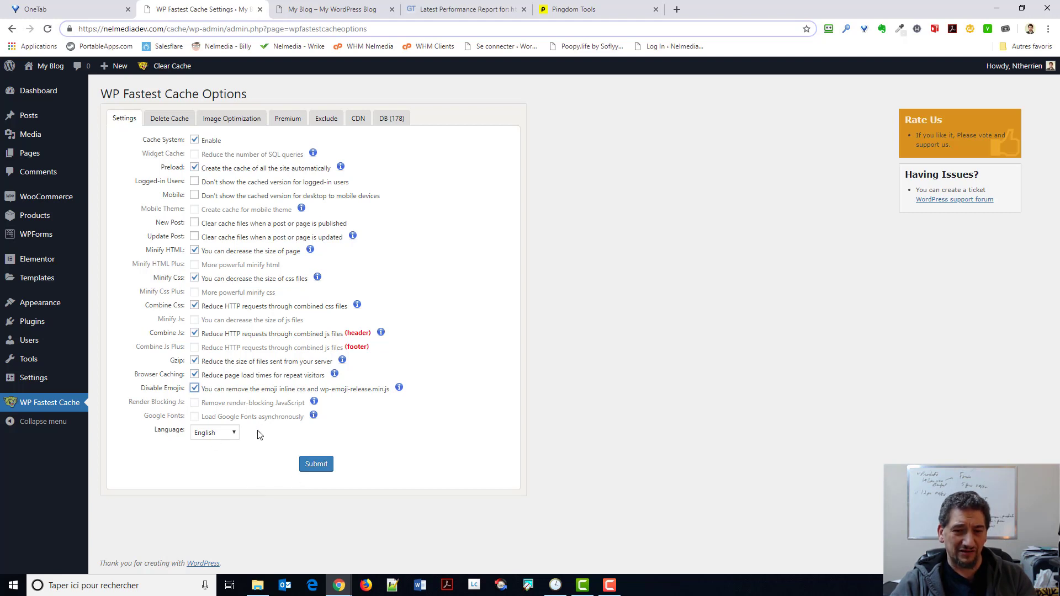
Review the image optimization, premium and delete cache sections of WP Fastest Cache, and return to its main settings.
left_click(220, 122)
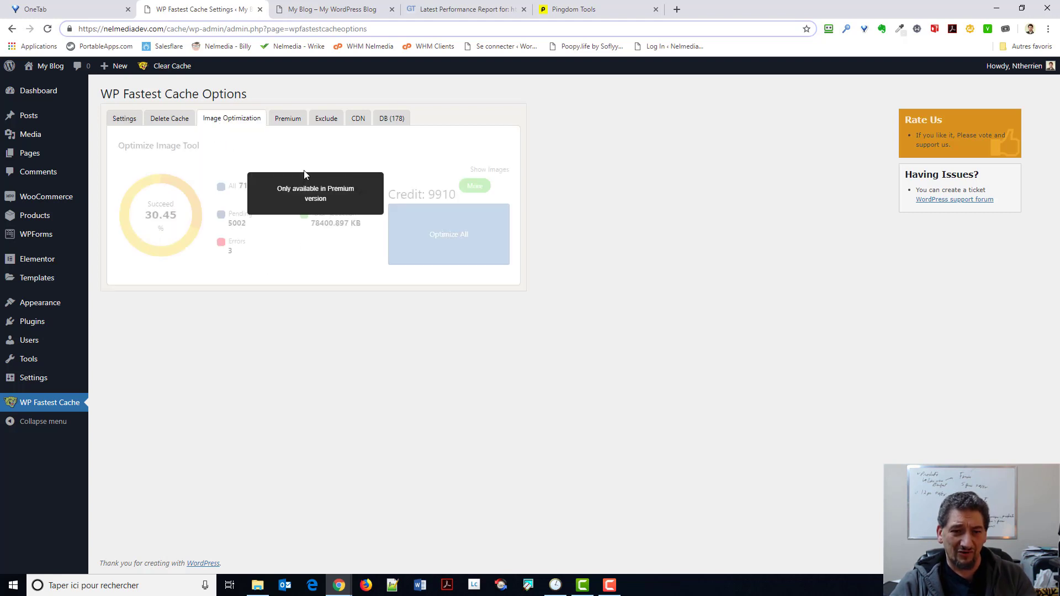
left_click(286, 118)
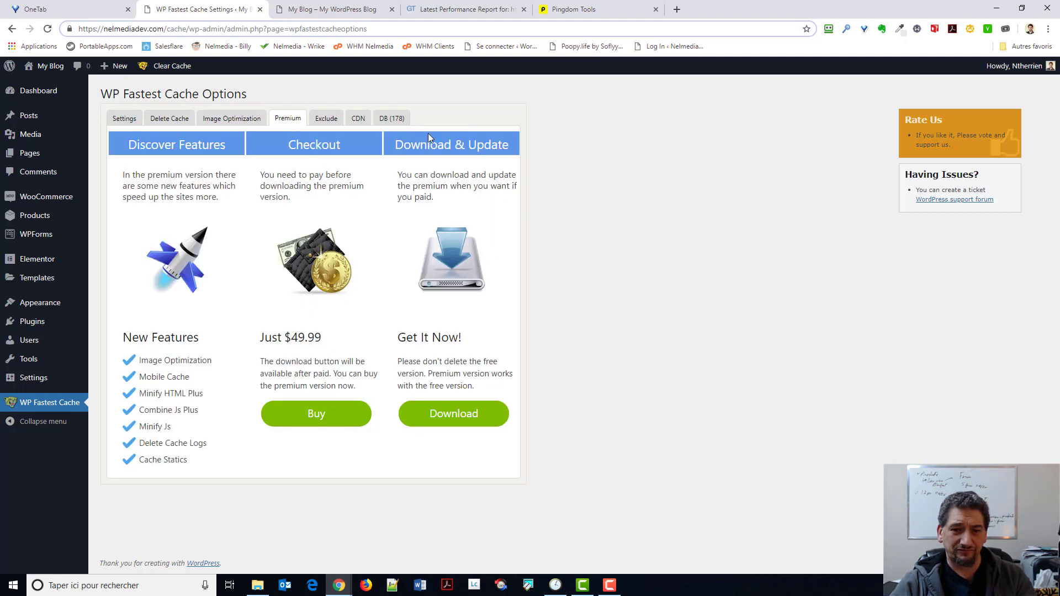
left_click(169, 119)
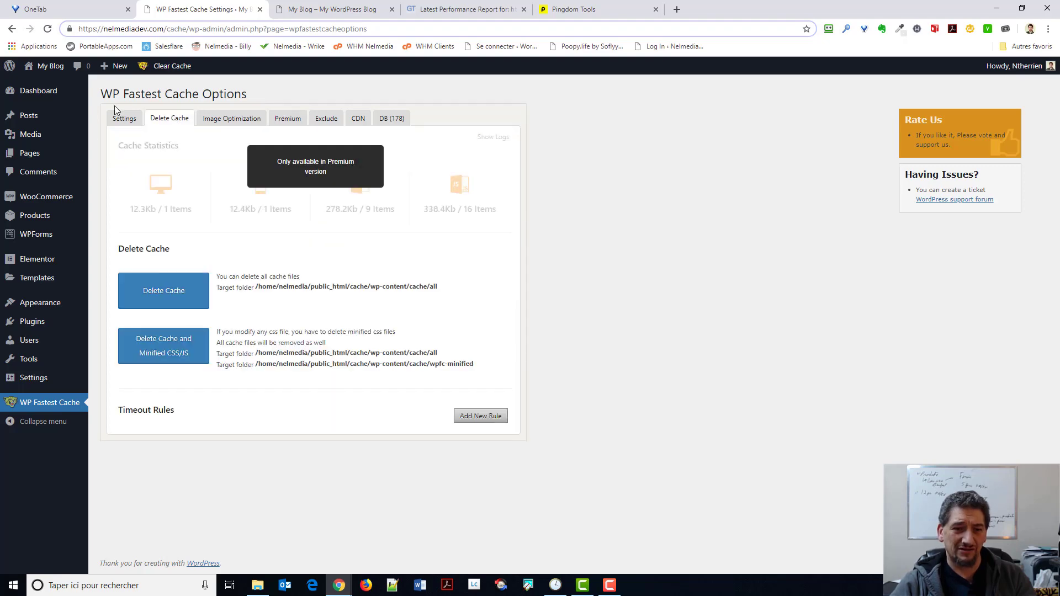
left_click(123, 117)
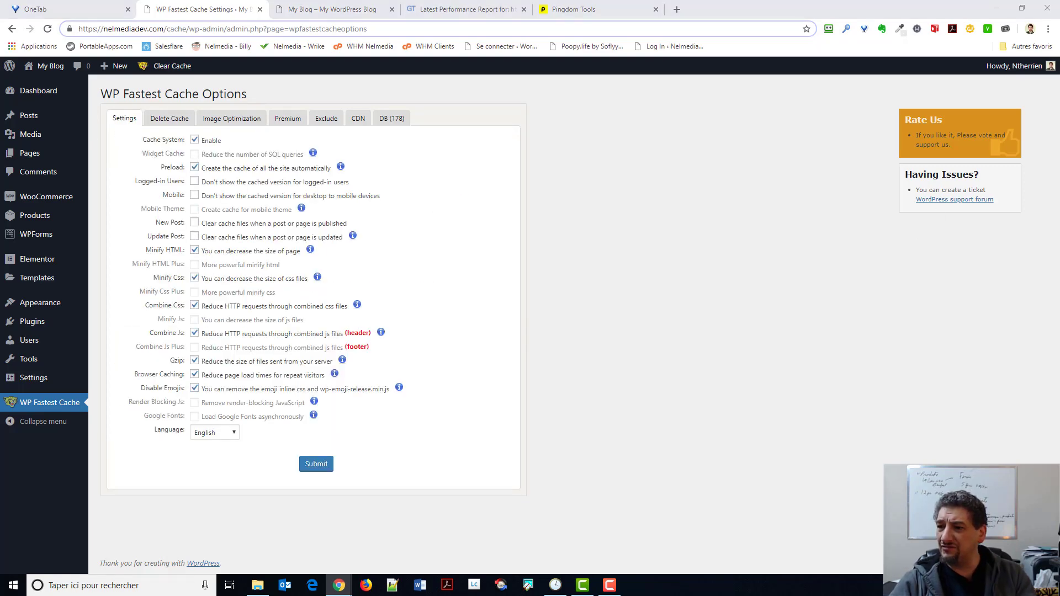
Examine the GTmetrix report and the Pingdom performance grade and request count for the cache demo site.
left_click_drag(1057, 8, 596, 9)
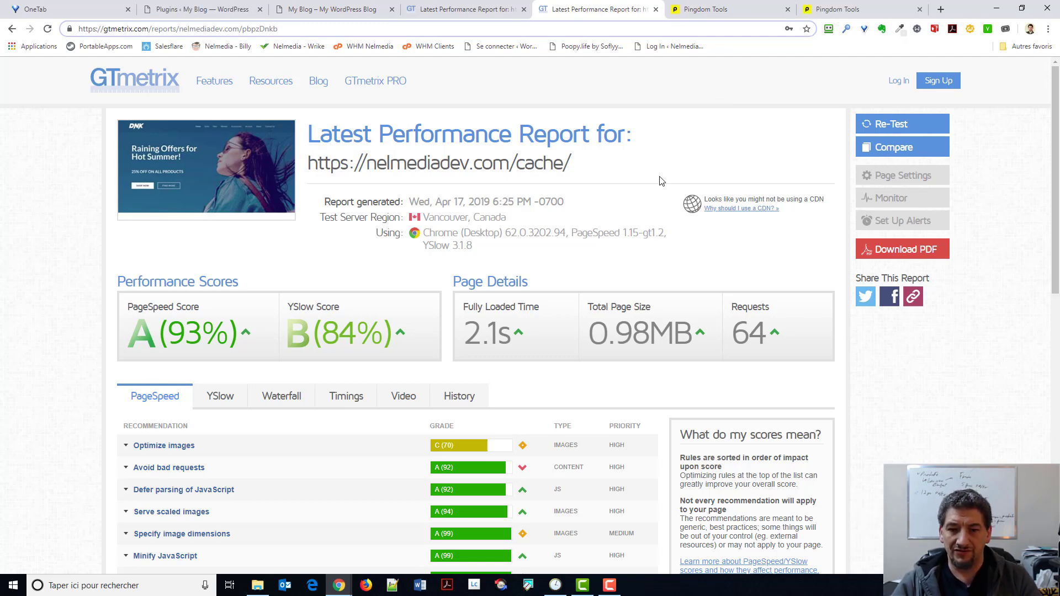
left_click(837, 8)
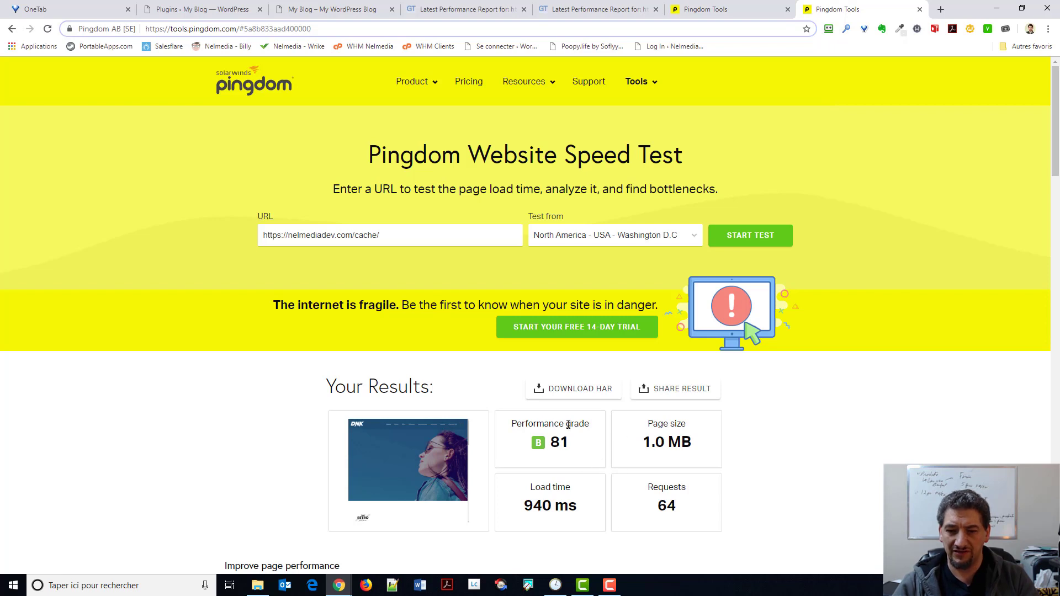
left_click_drag(551, 445, 574, 447)
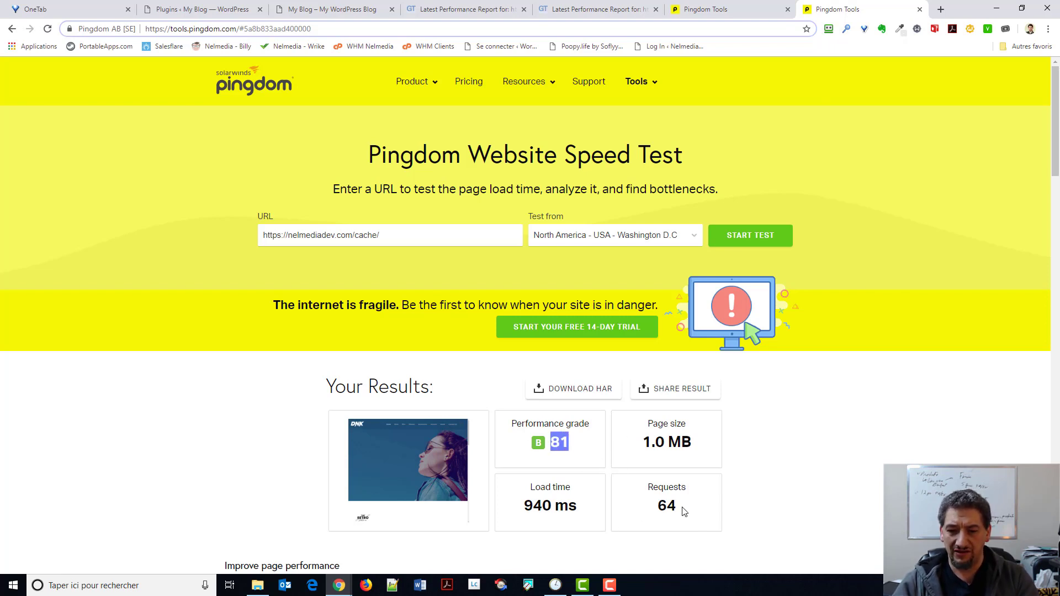
left_click_drag(684, 511, 648, 517)
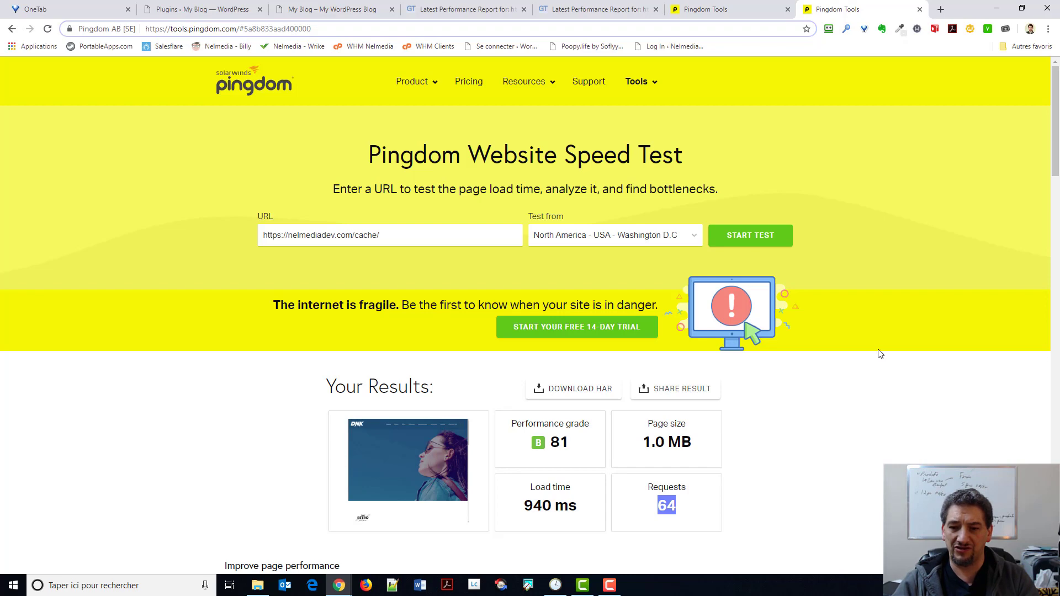
key("ctrl+2")
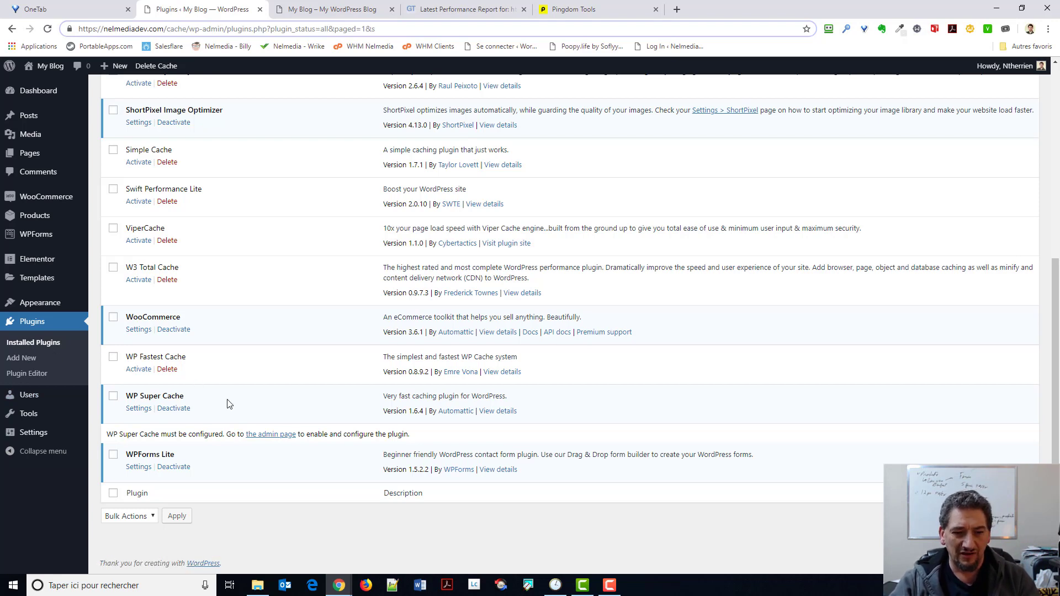
Open the Add Plugins page in a separate tab, browse the recommended plugins for caching and optimization options, and close it.
right_click(21, 359)
left_click(64, 369)
left_click(310, 12)
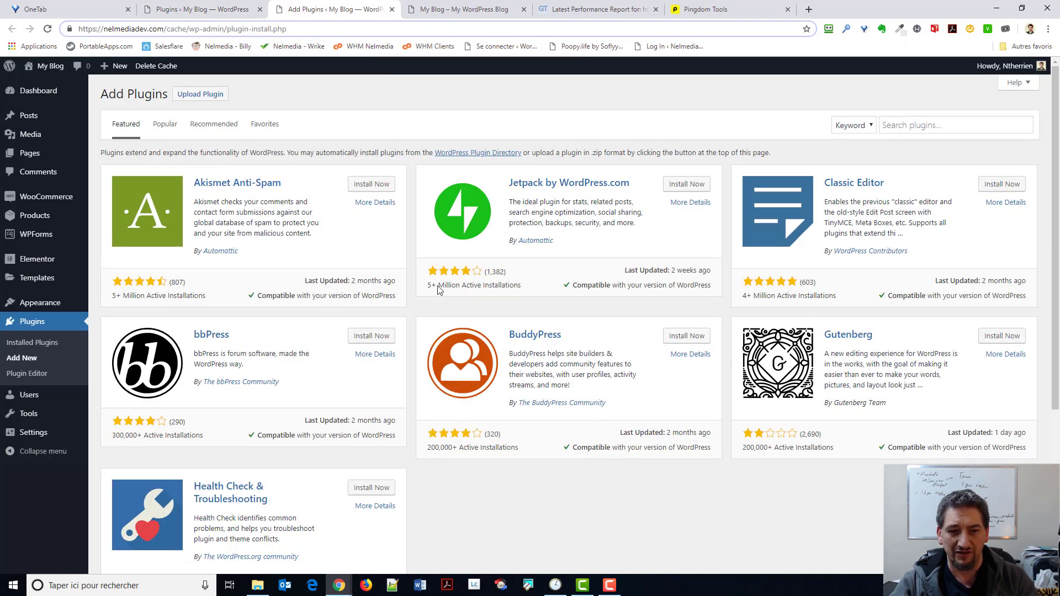
left_click(199, 131)
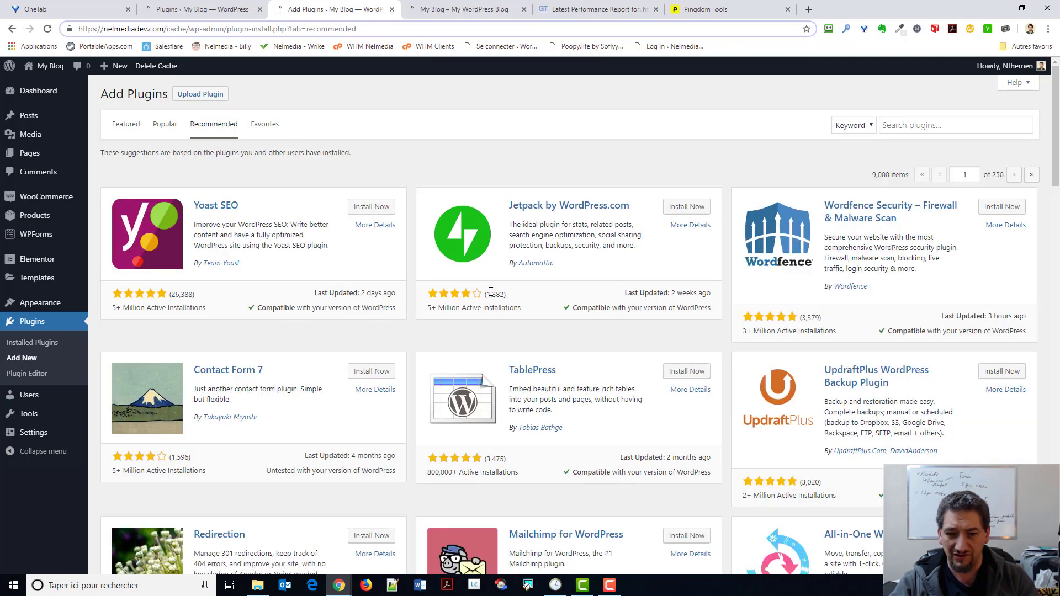
scroll(493, 292, "down", 3)
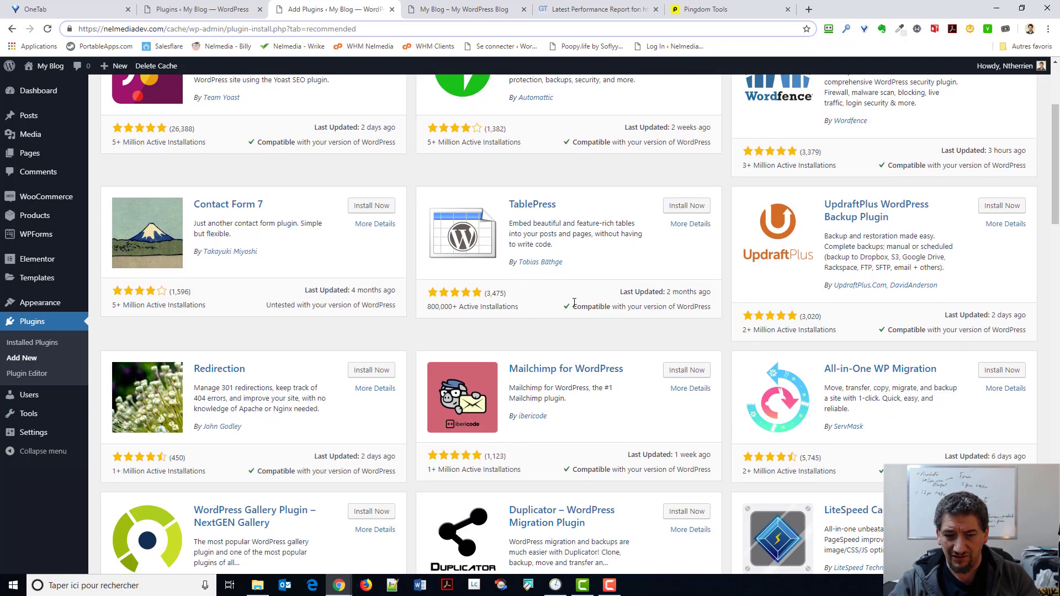
scroll(574, 302, "down", 3)
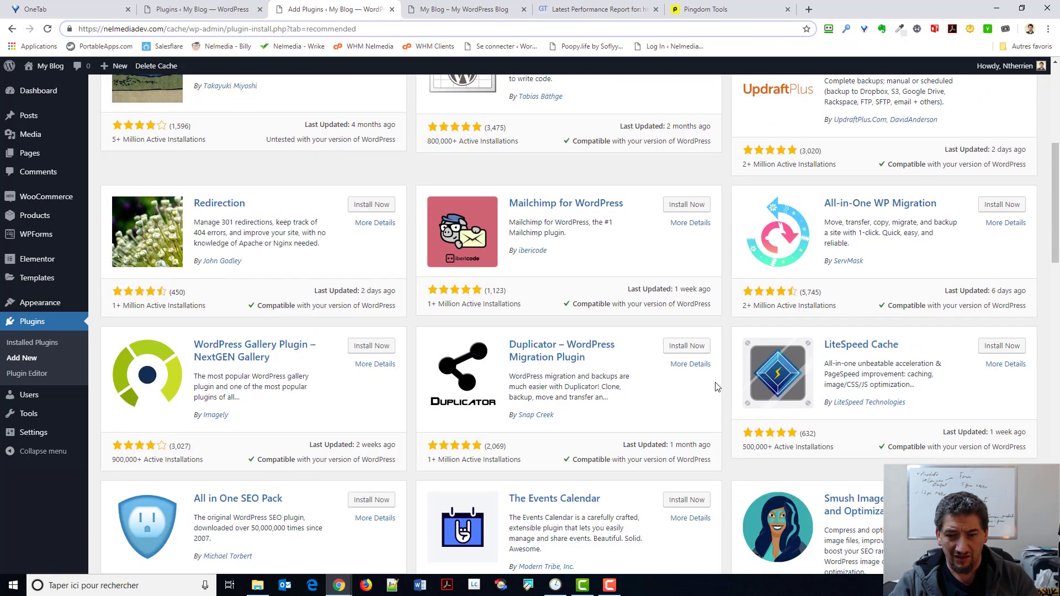
scroll(861, 348, "down", 7)
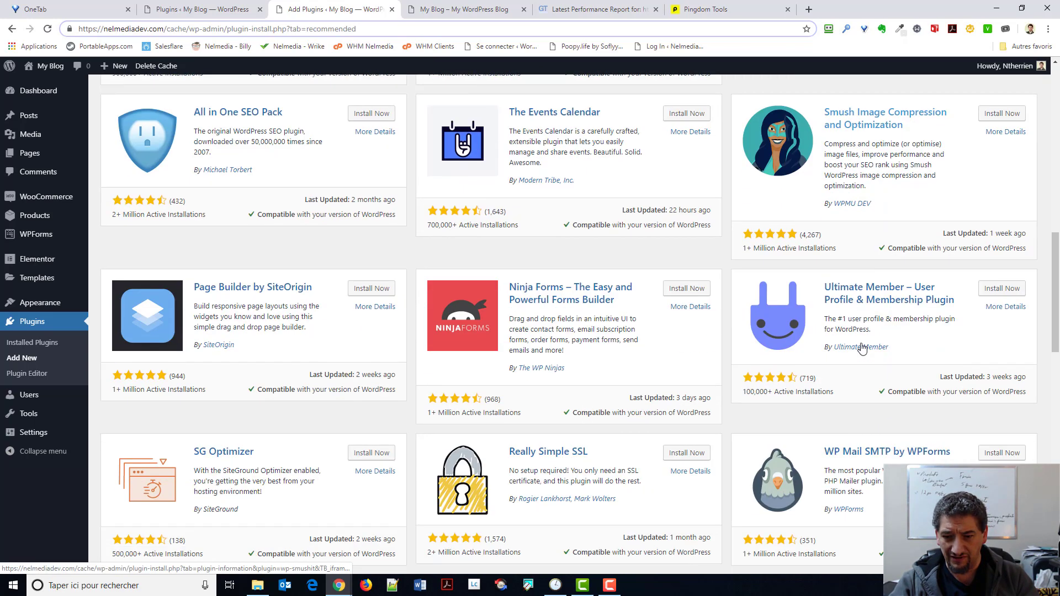
scroll(861, 348, "down", 3)
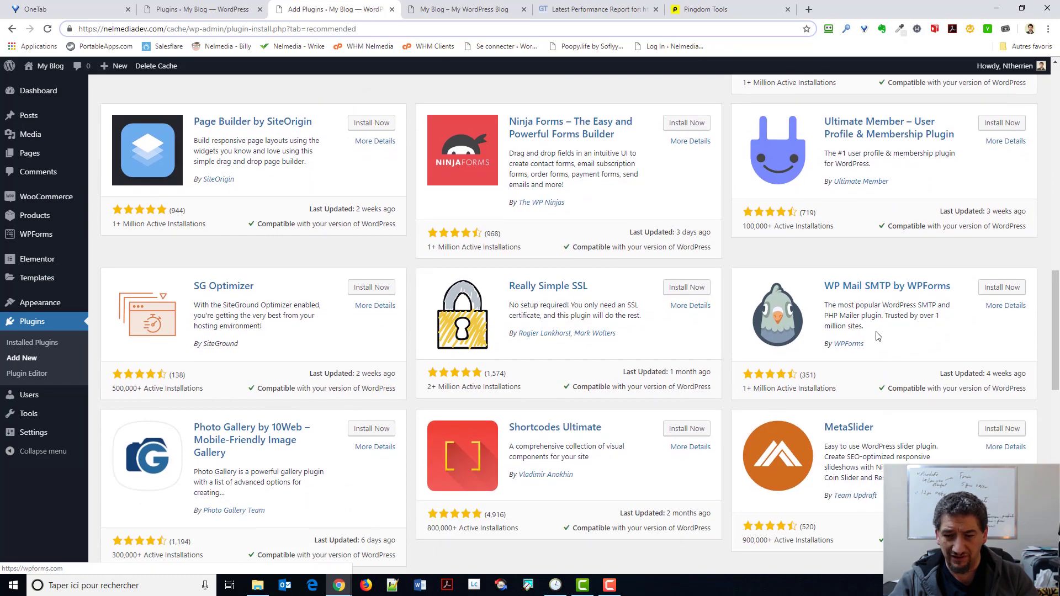
scroll(878, 337, "up", 6)
scroll(850, 279, "down", 1)
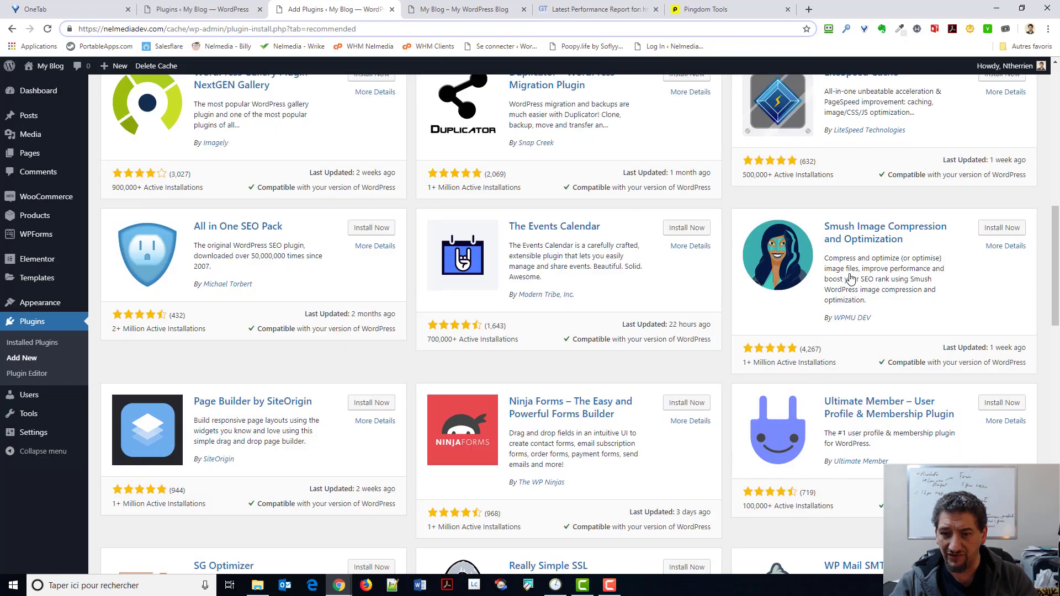
scroll(850, 278, "up", 1)
scroll(850, 183, "down", 5)
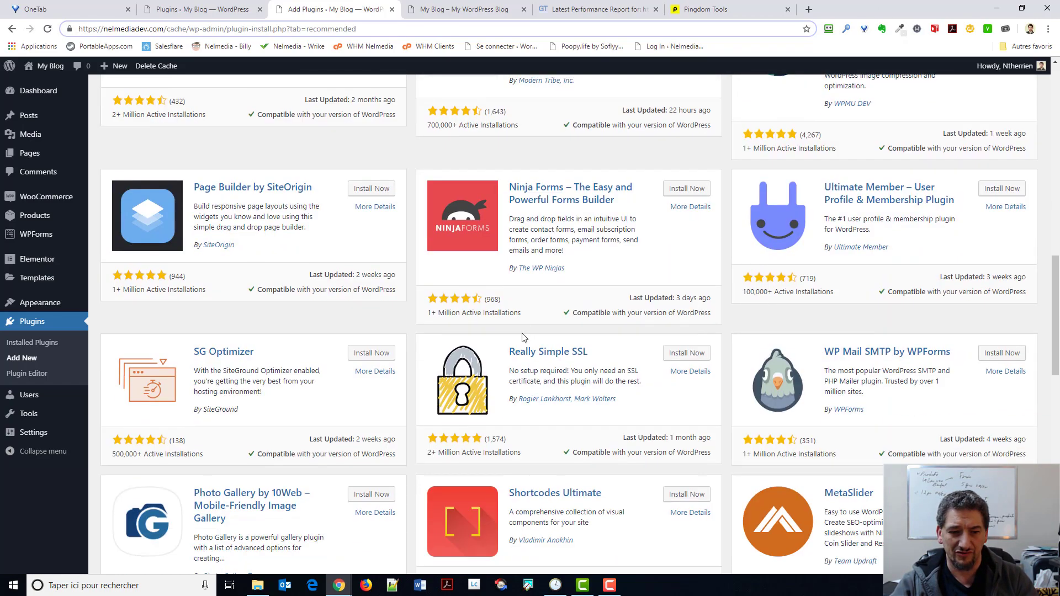
scroll(524, 338, "down", 15)
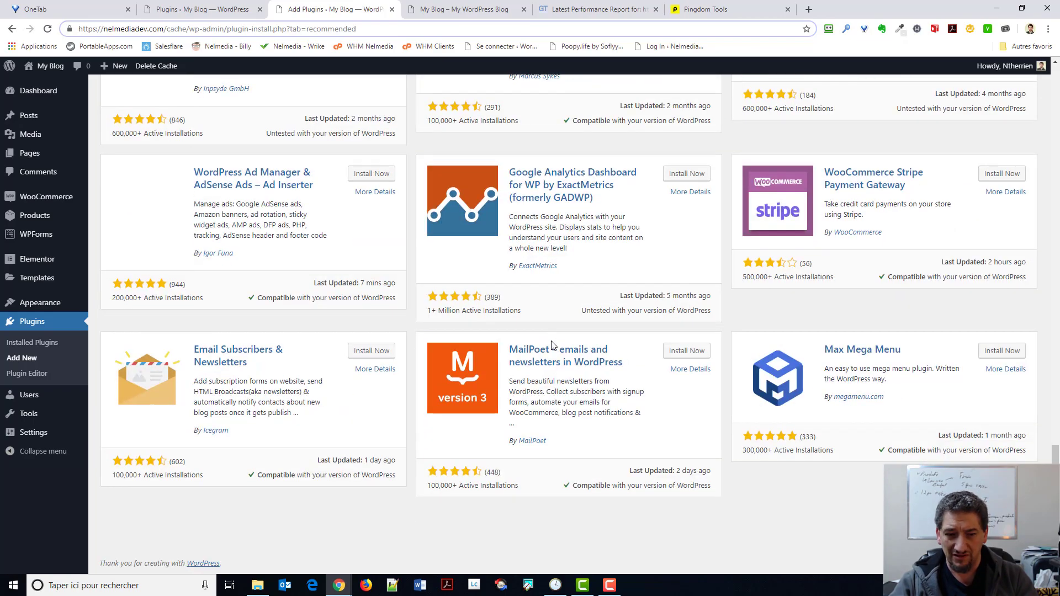
scroll(552, 345, "up", 18)
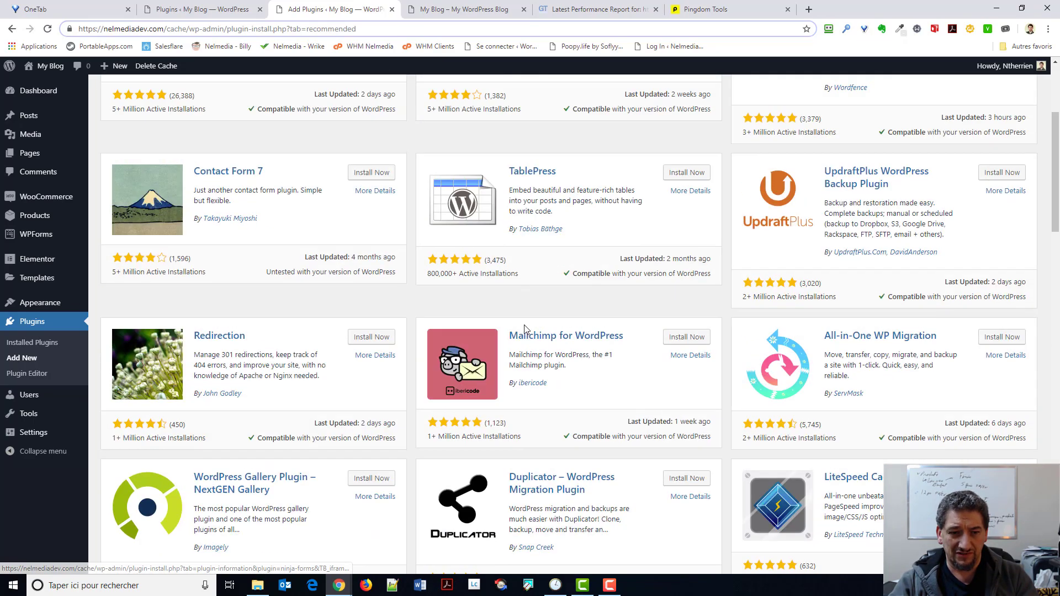
scroll(527, 334, "up", 3)
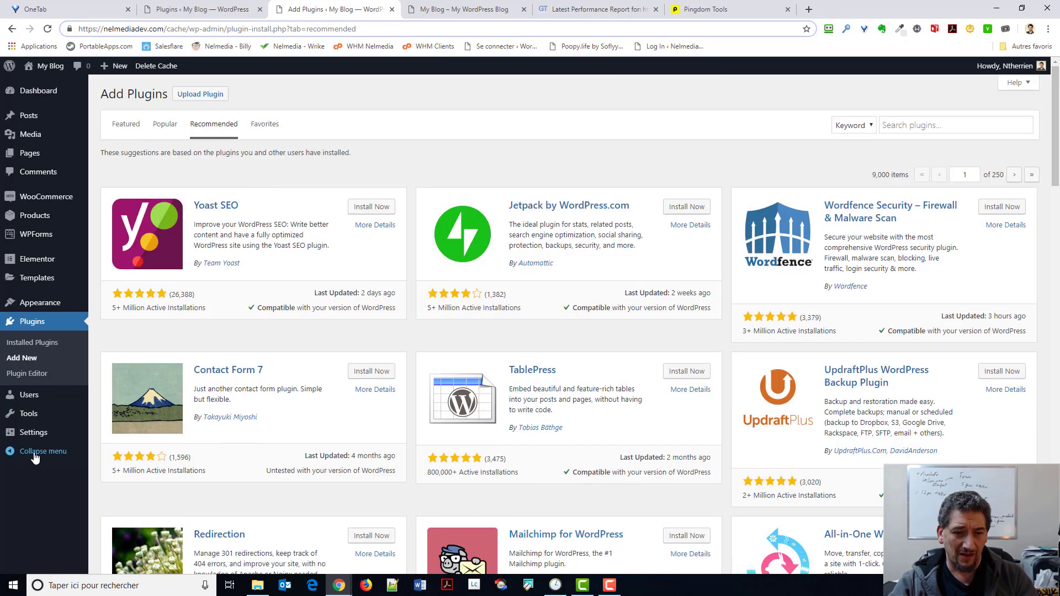
left_click(18, 357)
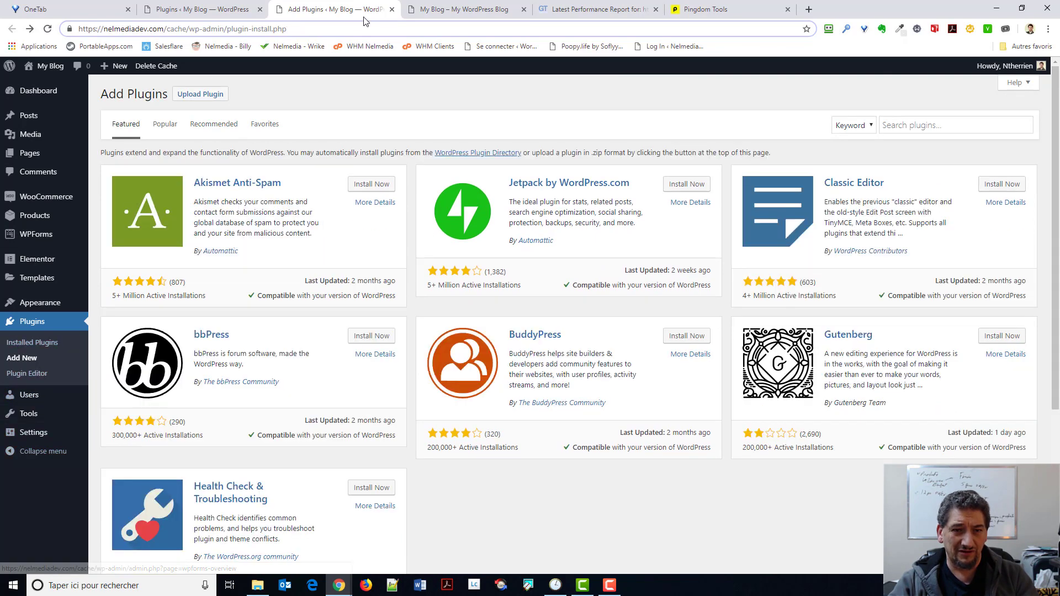
left_click(392, 9)
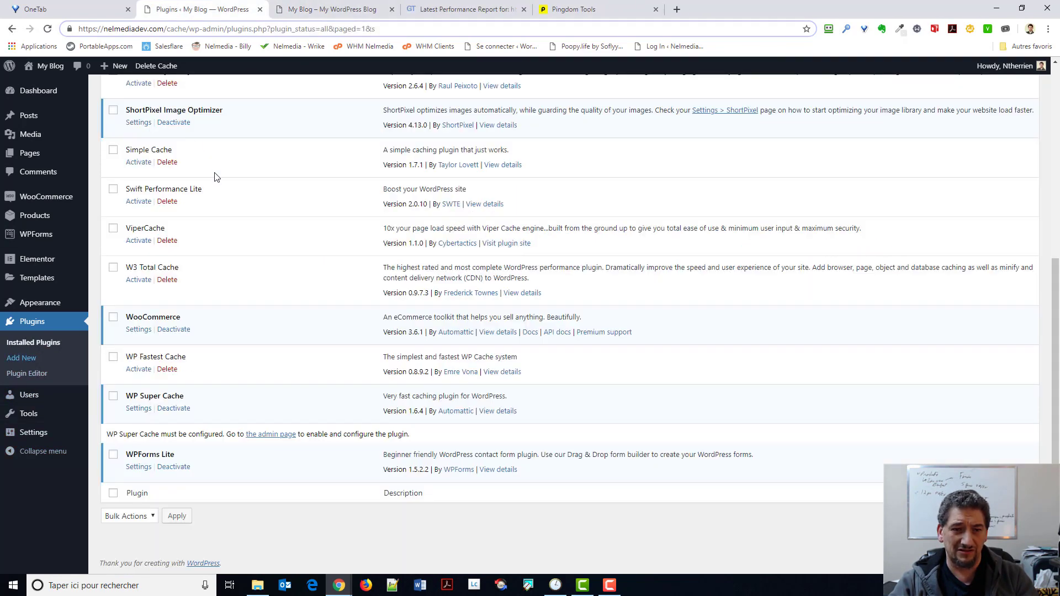
Open the WP Super Cache settings, turn caching on and update the status.
scroll(206, 177, "up", 6)
left_click(286, 117)
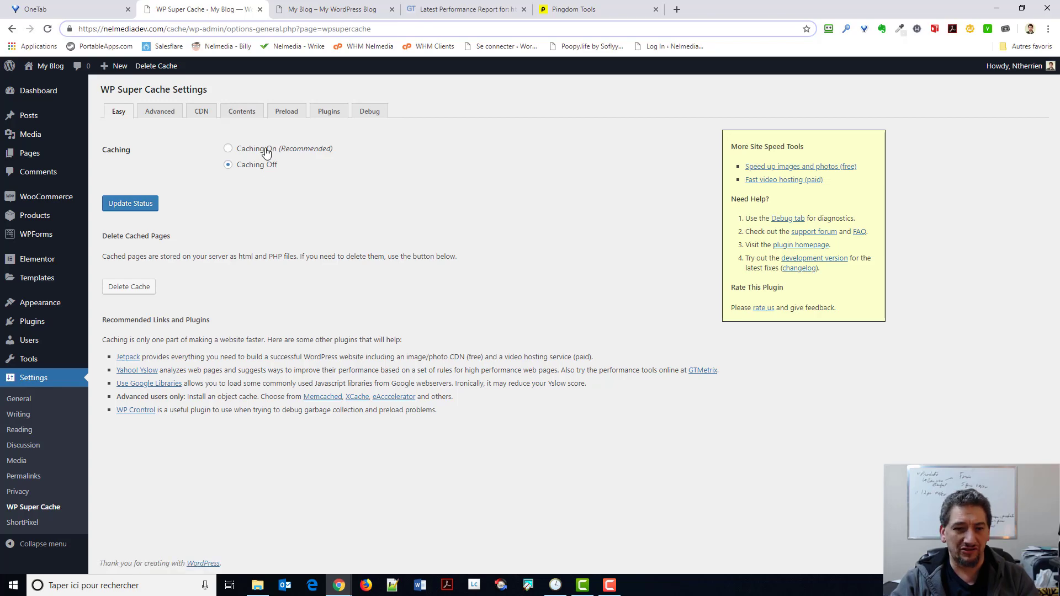
left_click(227, 149)
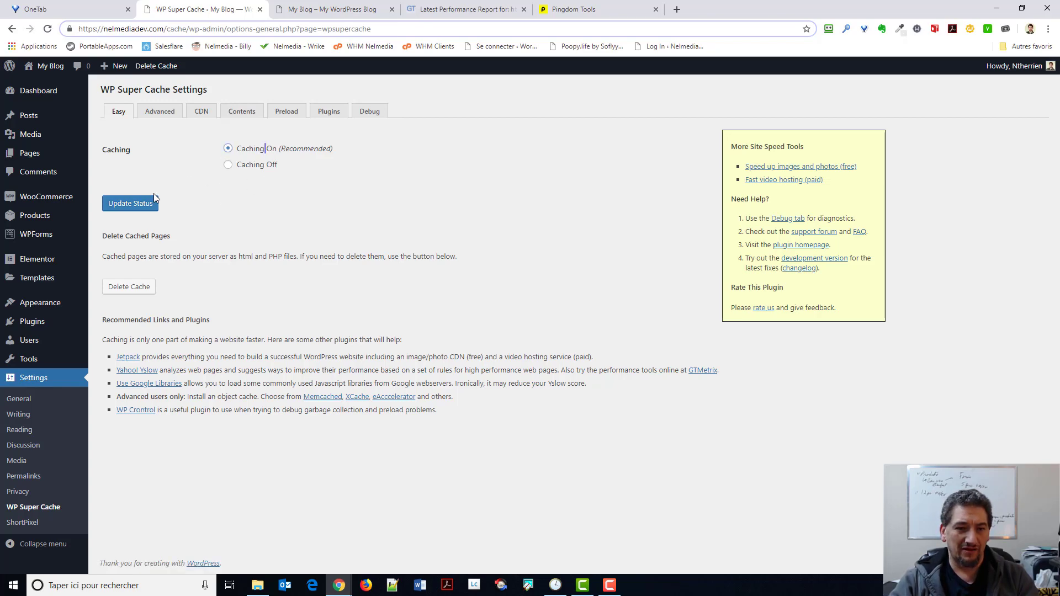
left_click(146, 205)
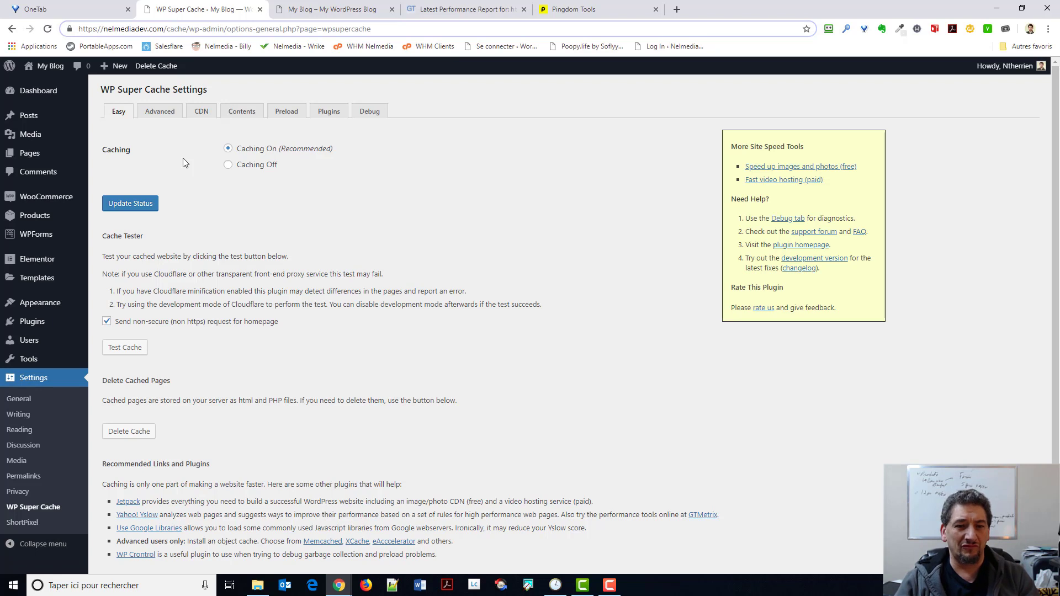
left_click(135, 203)
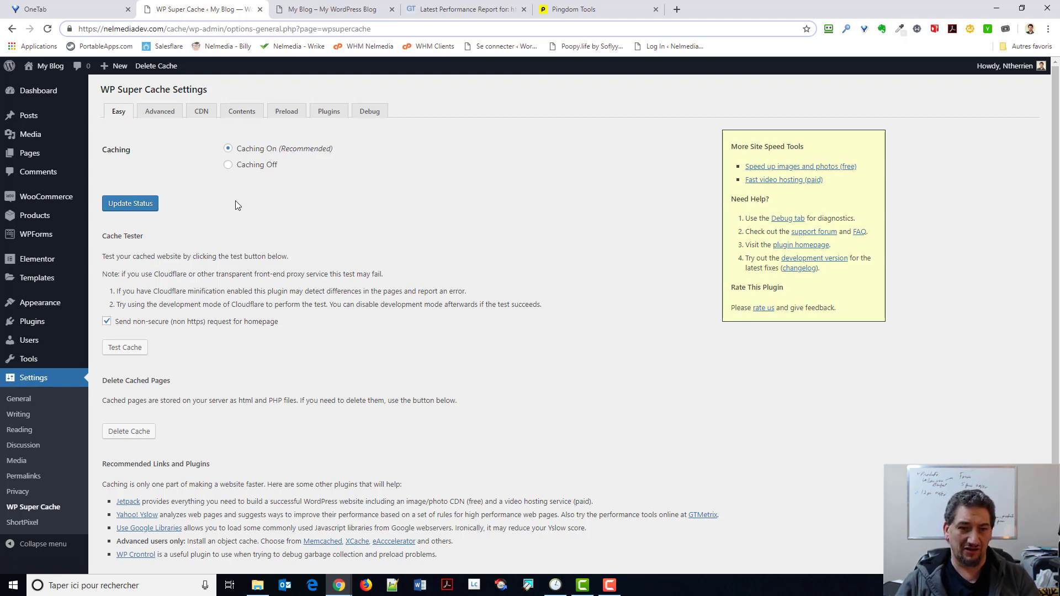
Review the advanced settings of WP Super Cache and run its cache test with the non-secure homepage request.
left_click(168, 114)
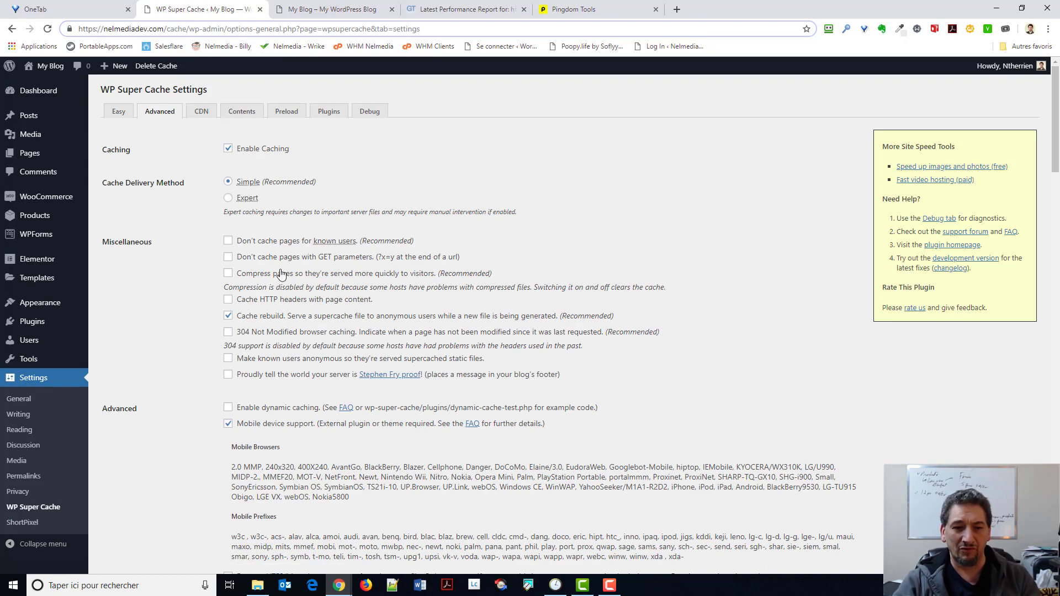
scroll(308, 327, "down", 5)
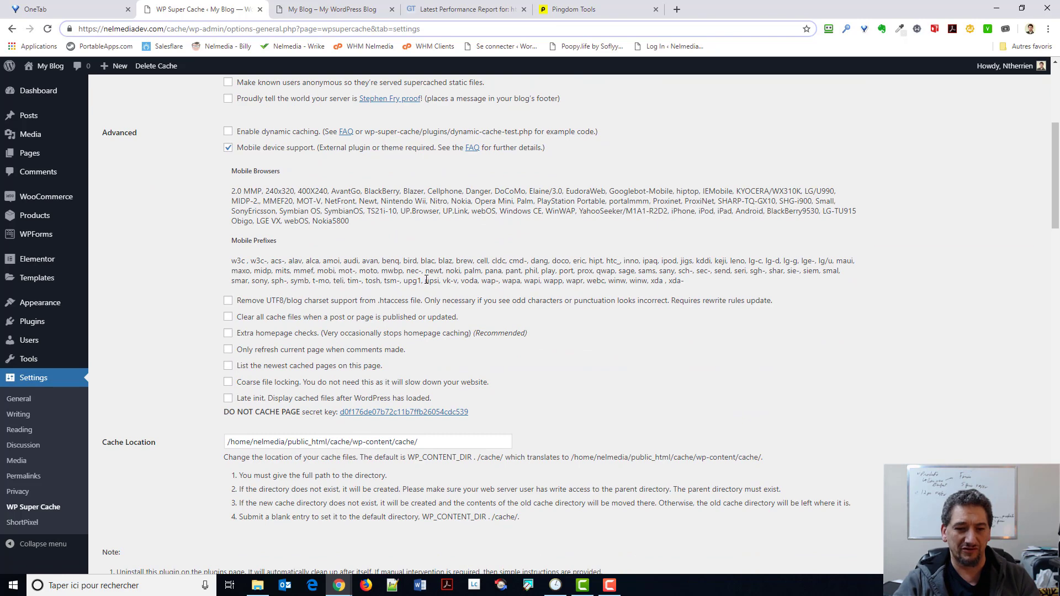
scroll(426, 280, "up", 5)
left_click(118, 111)
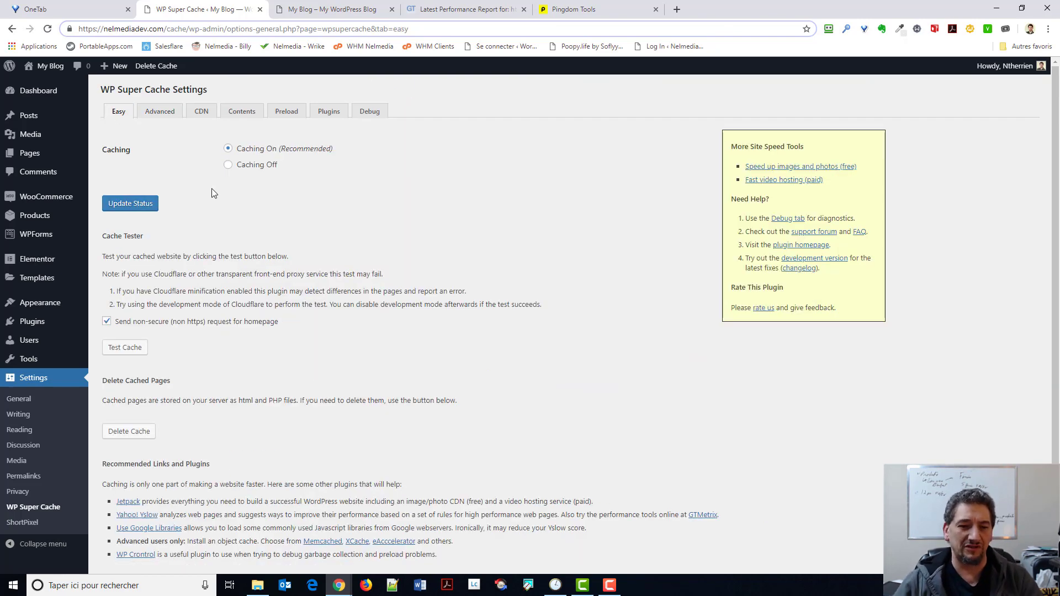
left_click(125, 350)
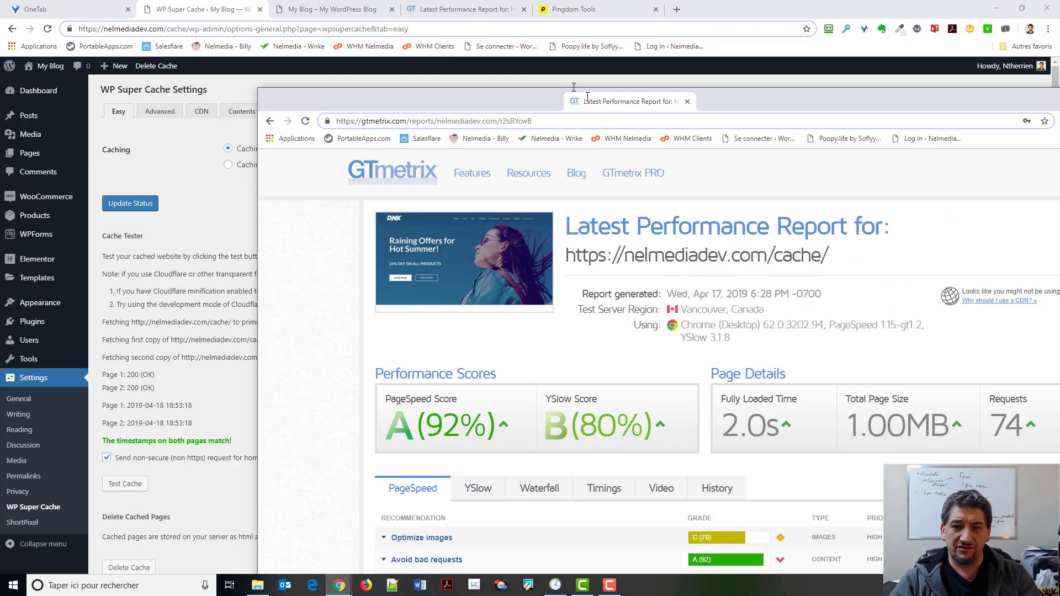
Bring the 6:28 PM GTmetrix report into the browser window and compare it with the 5:38 PM baseline report.
left_click_drag(547, 99, 546, 8)
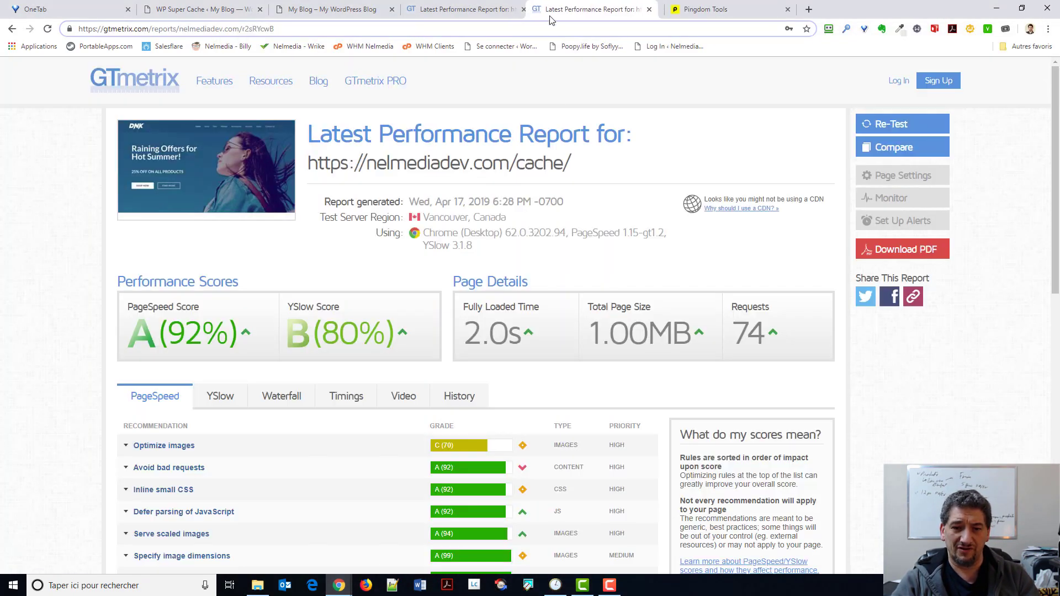
left_click(516, 10)
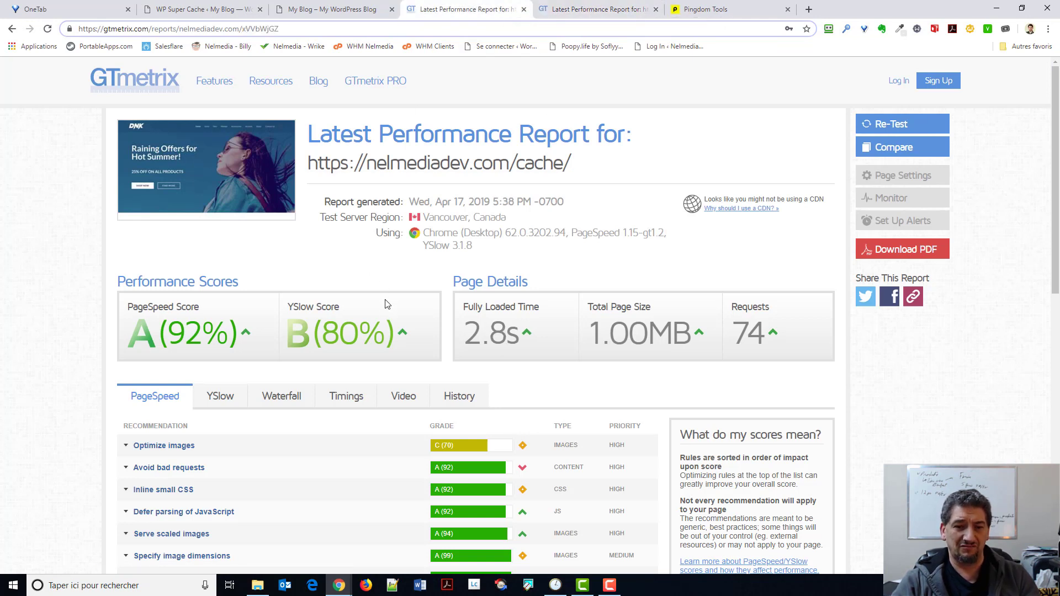
left_click(597, 8)
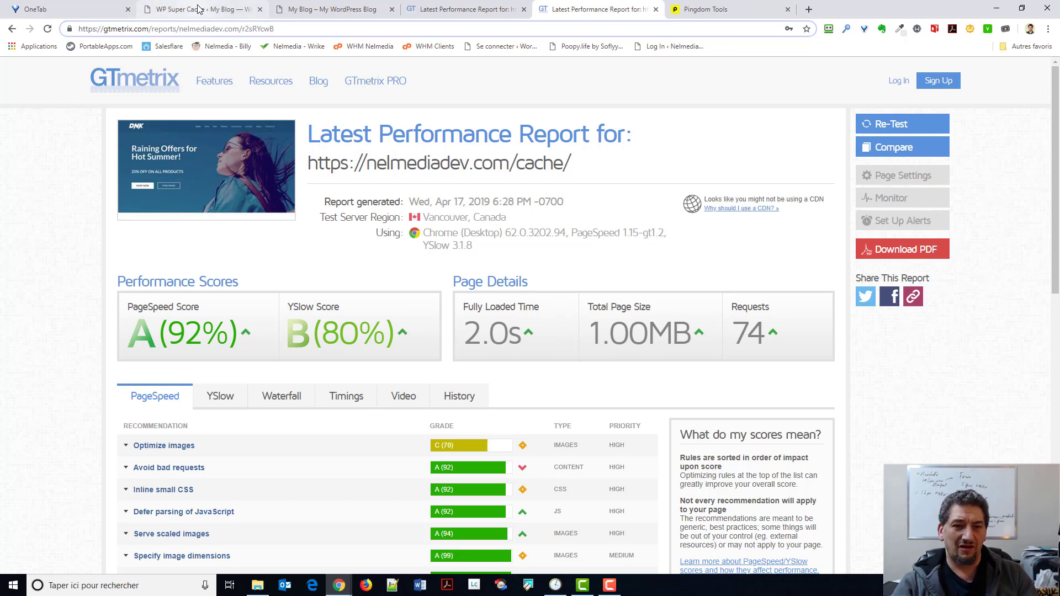
Return to the WordPress admin and review the installed plugins list for the next caching plugin.
left_click(140, 10)
left_click(51, 326)
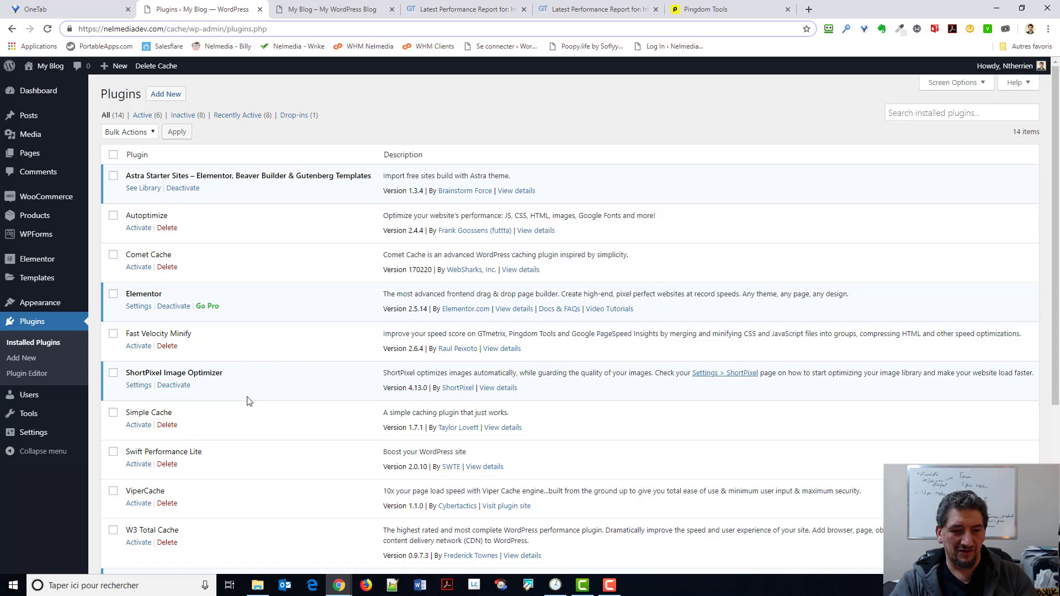
scroll(248, 402, "down", 1)
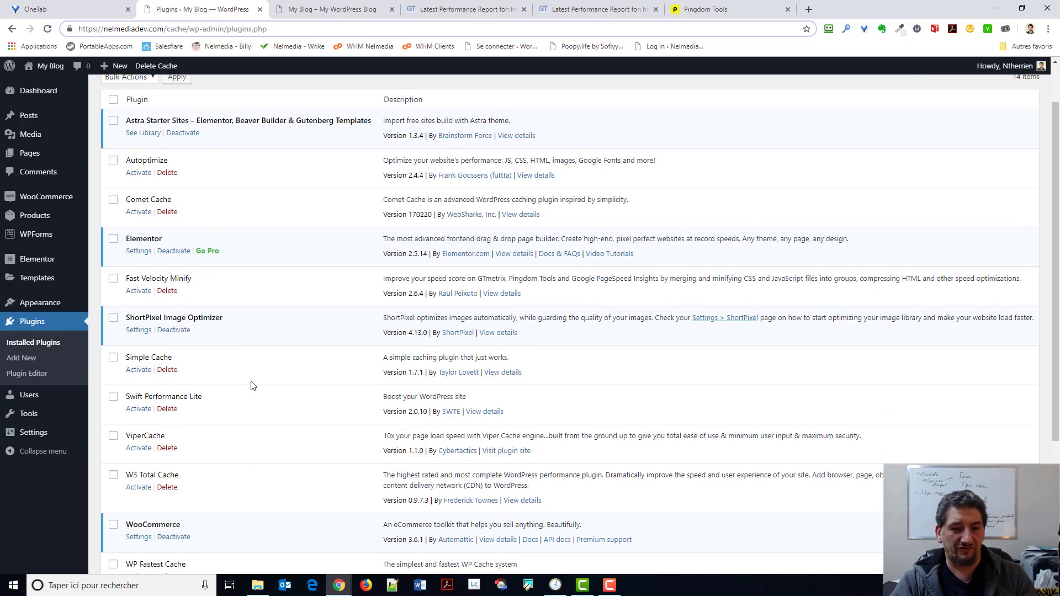
scroll(257, 376, "down", 2)
scroll(308, 368, "down", 2)
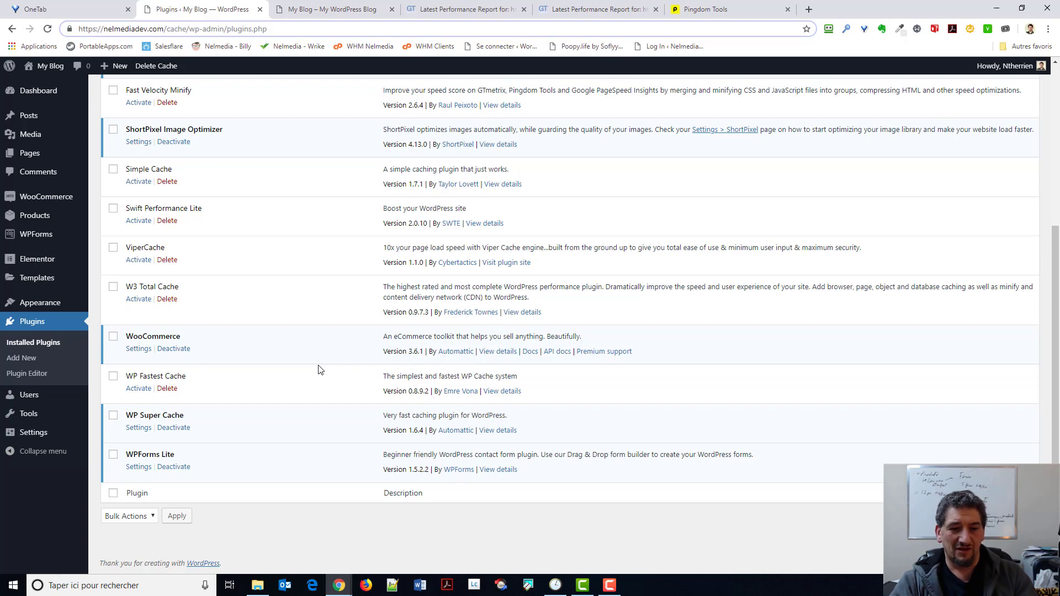
scroll(317, 370, "up", 4)
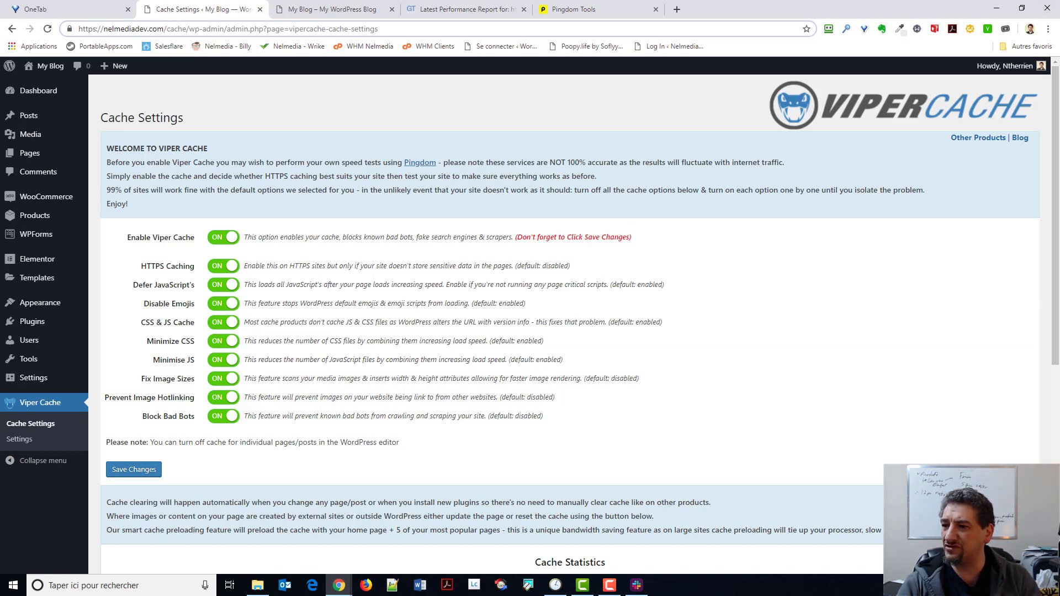
Bring in the 6:31 PM GTmetrix report for Viper Cache and compare its scores and recommendations with the 5:38 PM baseline report.
left_click_drag(1059, 5, 577, 5)
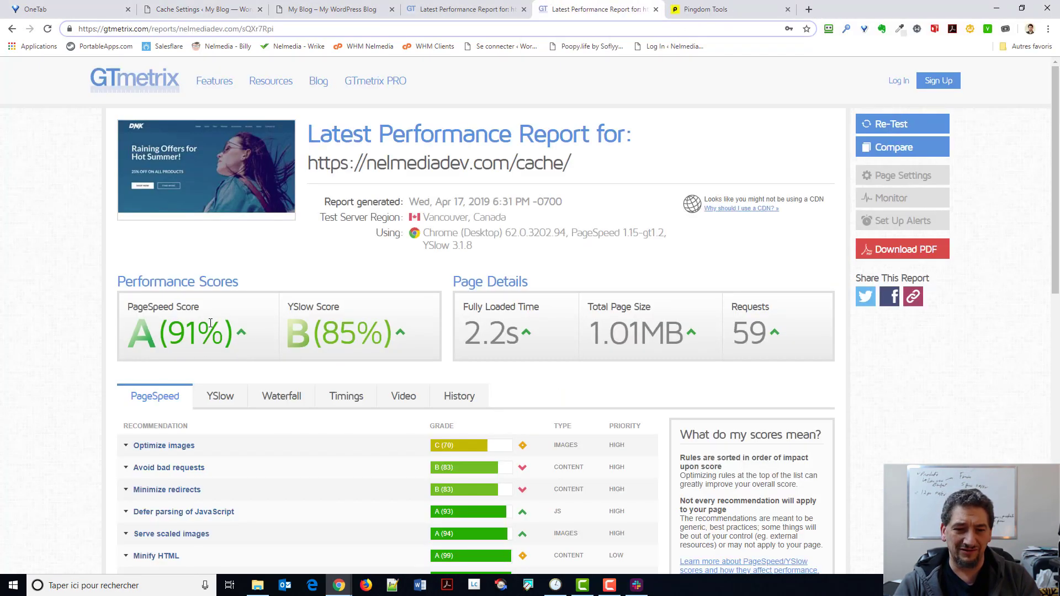
left_click(475, 9)
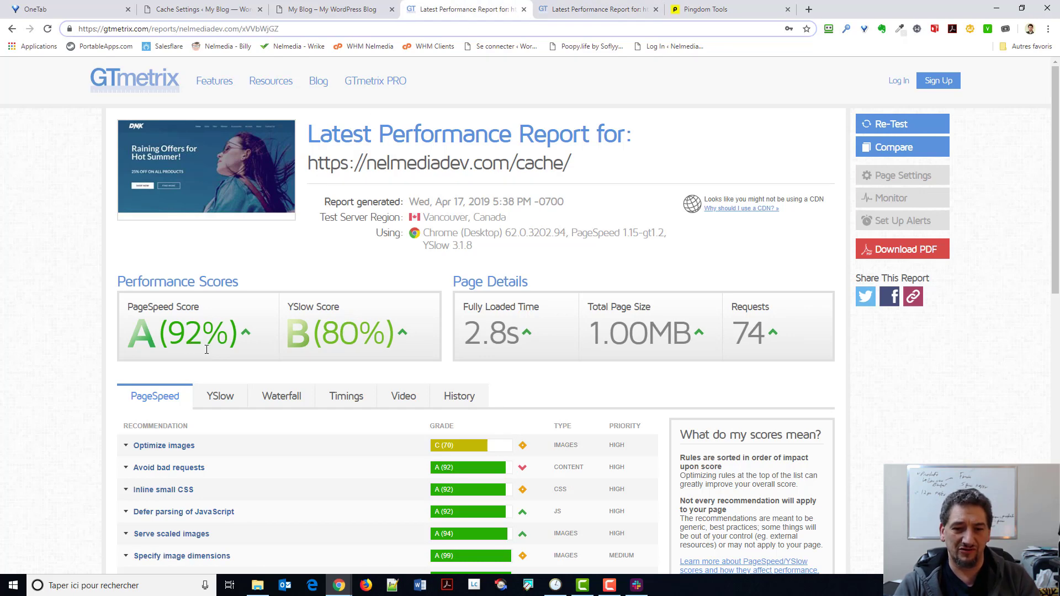
key("ctrl+Tab")
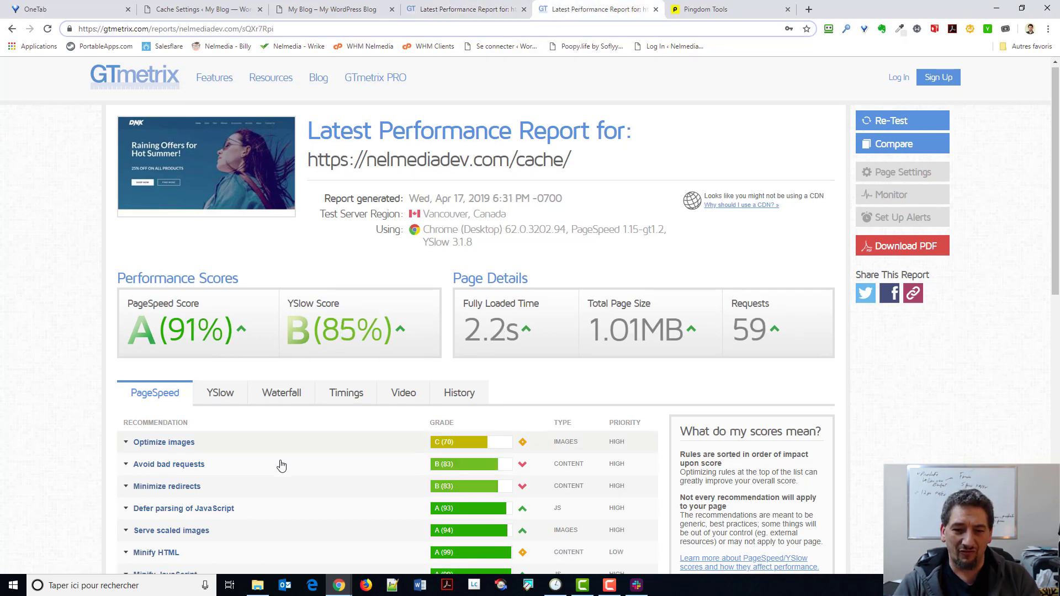
scroll(281, 465, "down", 1)
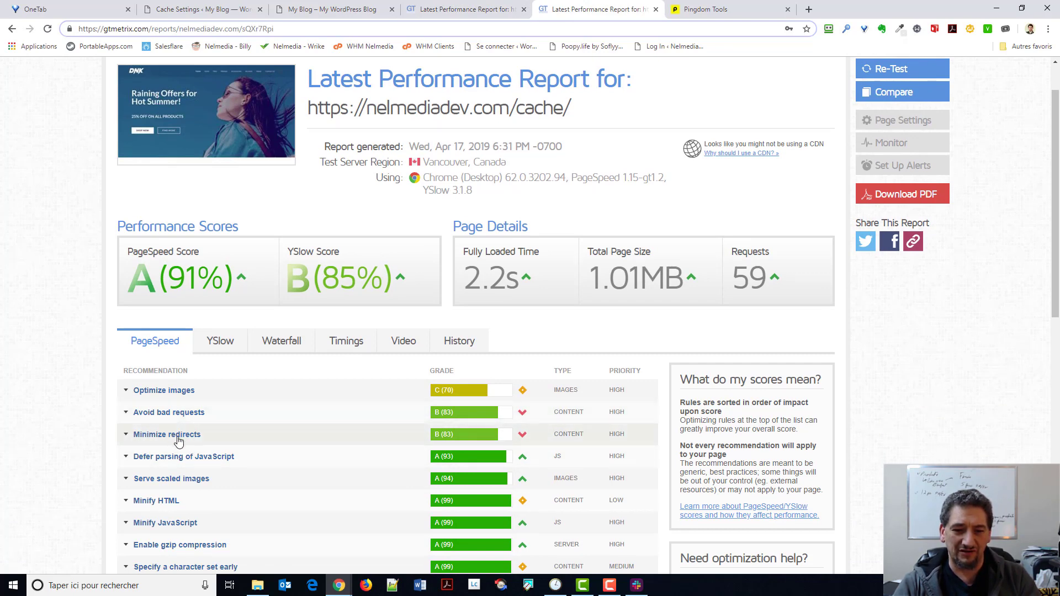
key("ctrl+shift+Tab")
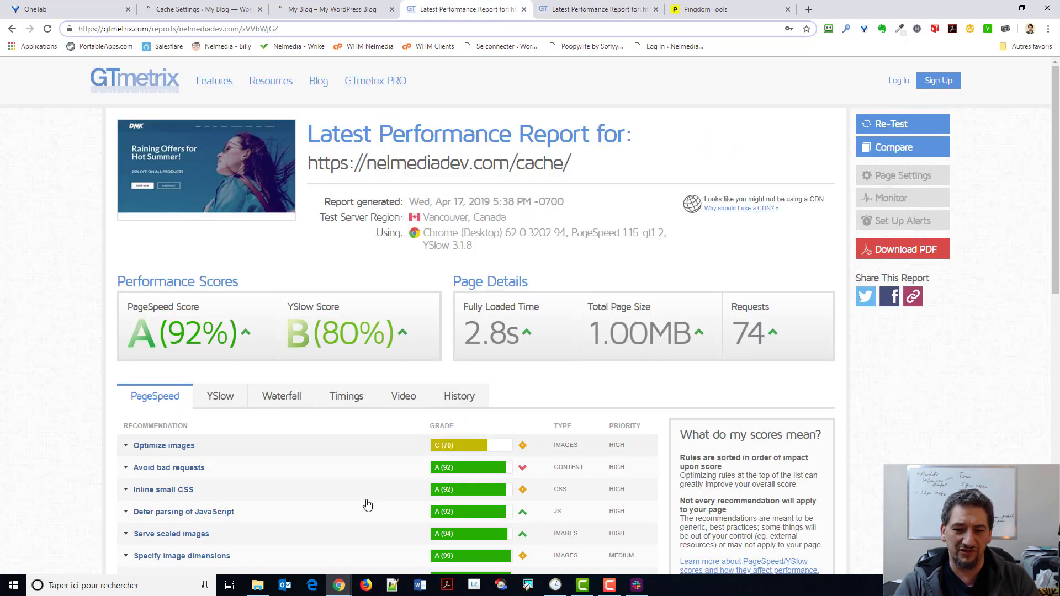
left_click(593, 10)
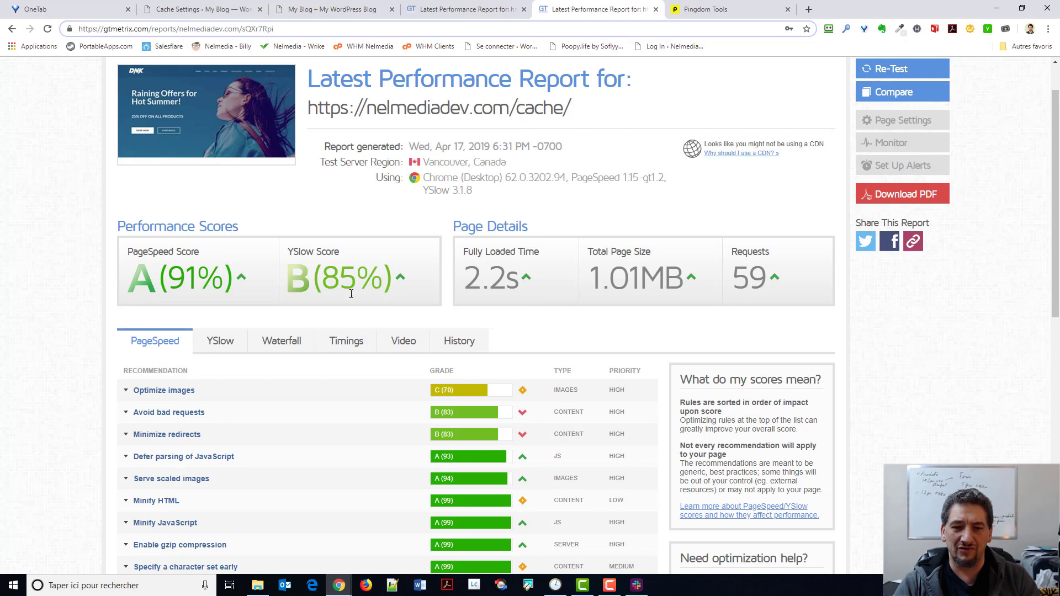
left_click(446, 10)
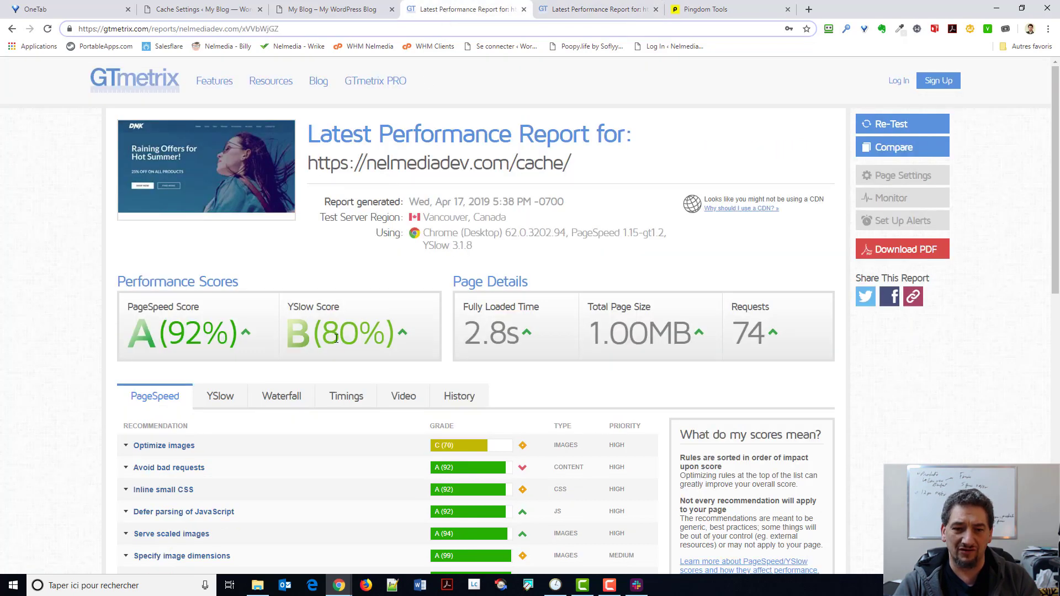
left_click(590, 14)
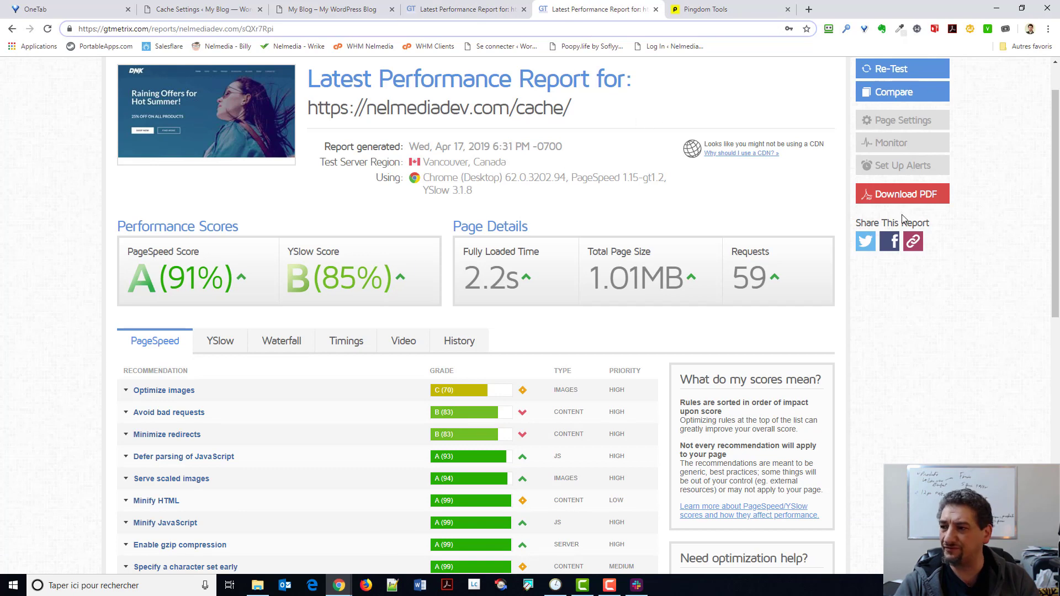
Bring in the Viper Cache Pingdom result to compare with the baseline, and return to the Viper Cache settings page.
left_click_drag(718, 9, 949, 5)
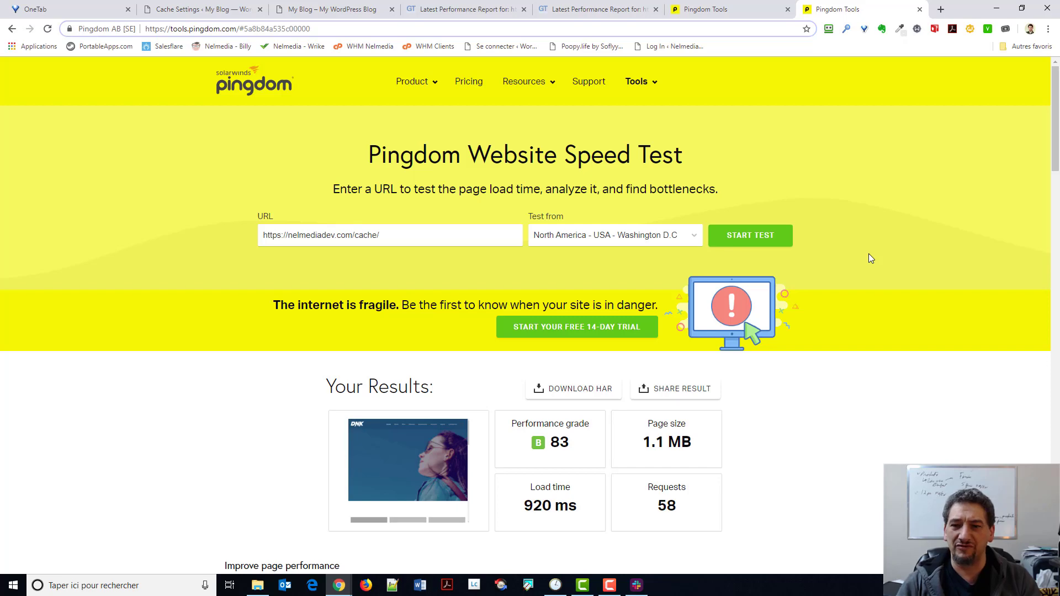
left_click_drag(834, 9, 1059, 78)
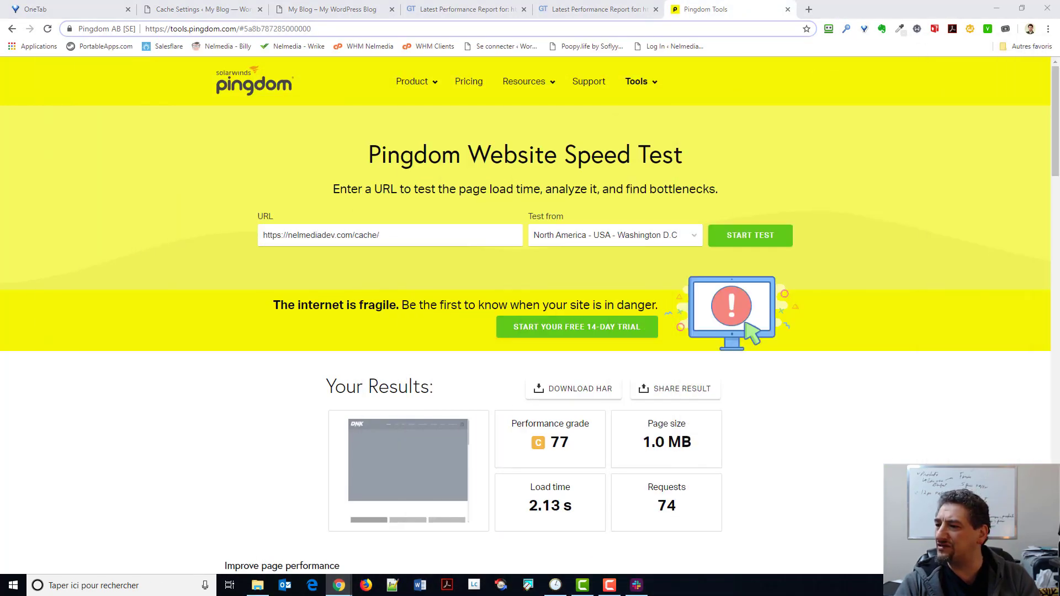
left_click_drag(591, 9, 1059, 129)
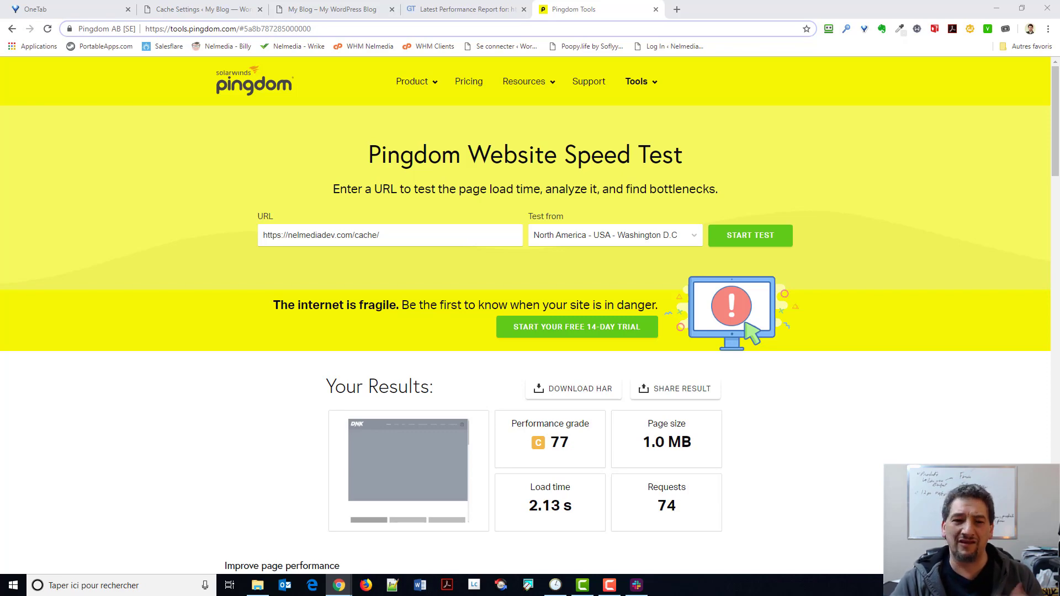
left_click(174, 11)
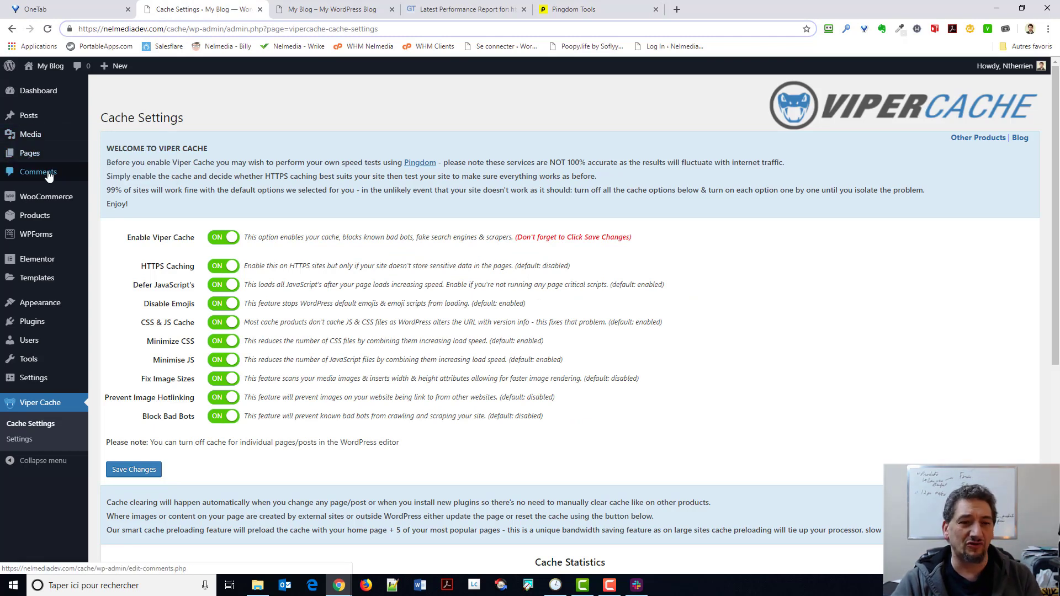
mouse_move(49, 135)
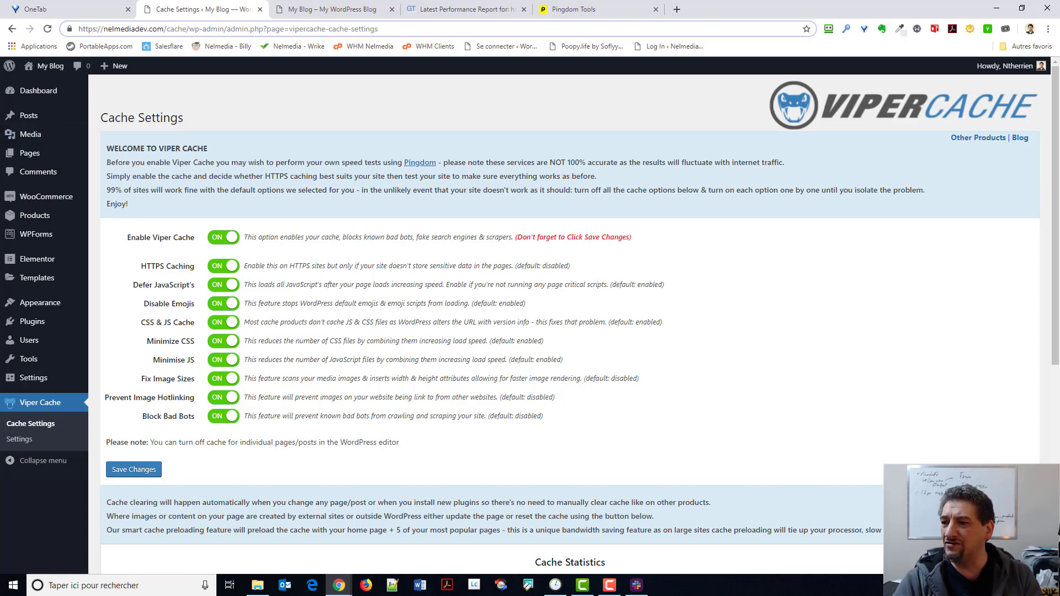
Bring back the additional speed reports and compare the 6:13 PM and 8:36 PM GTmetrix scores, page sizes and request counts.
left_click_drag(463, 9, 635, 6)
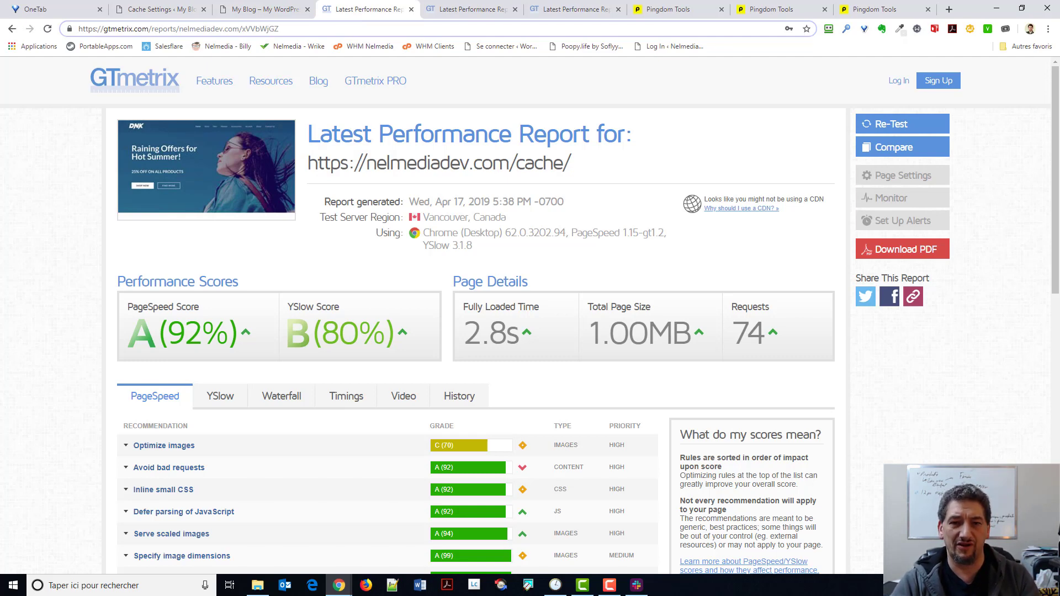
left_click(472, 10)
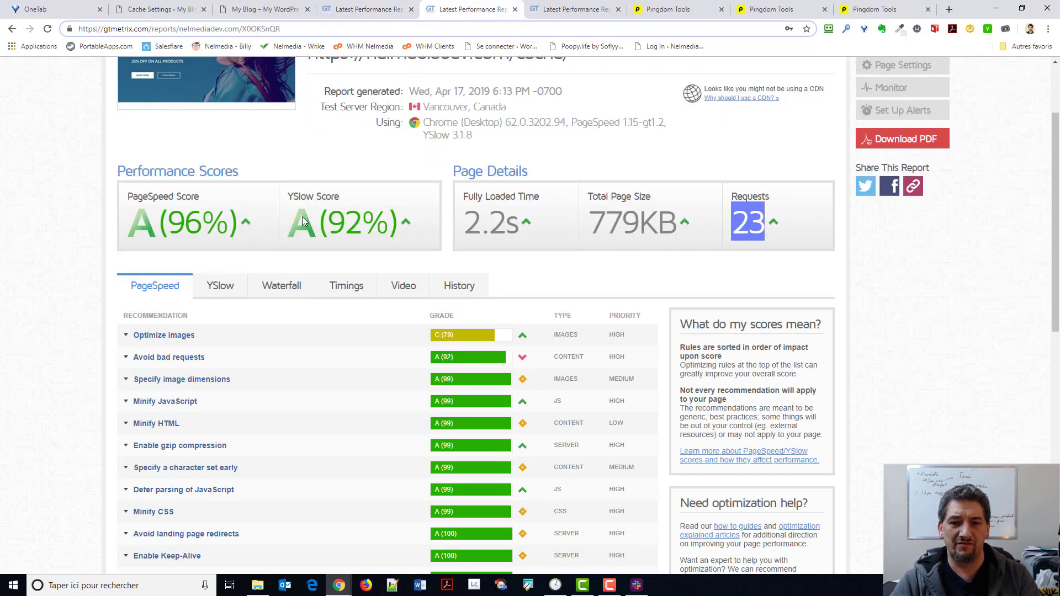
scroll(391, 279, "up", 2)
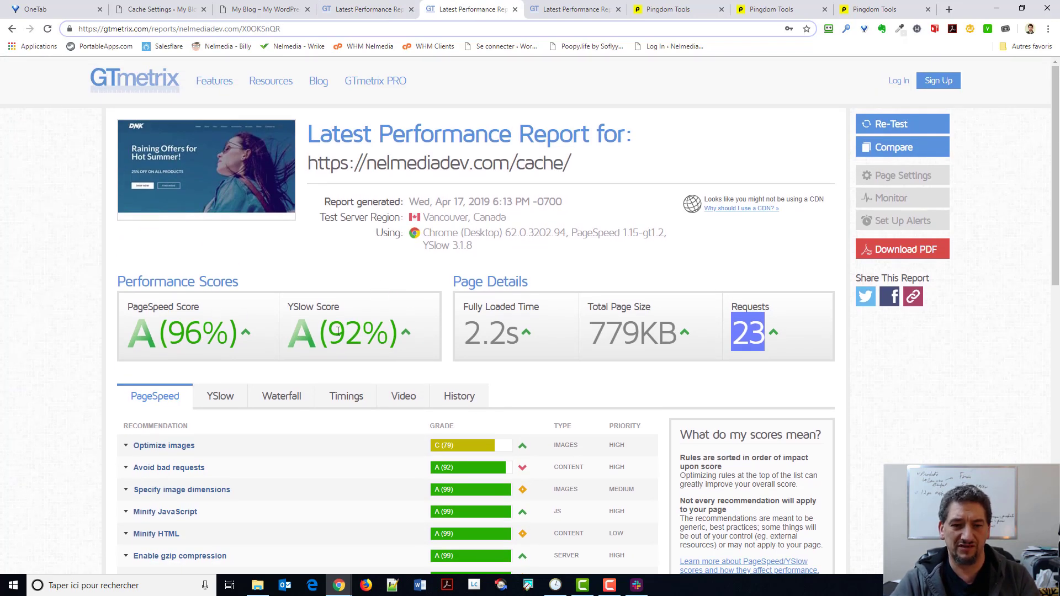
left_click(788, 361)
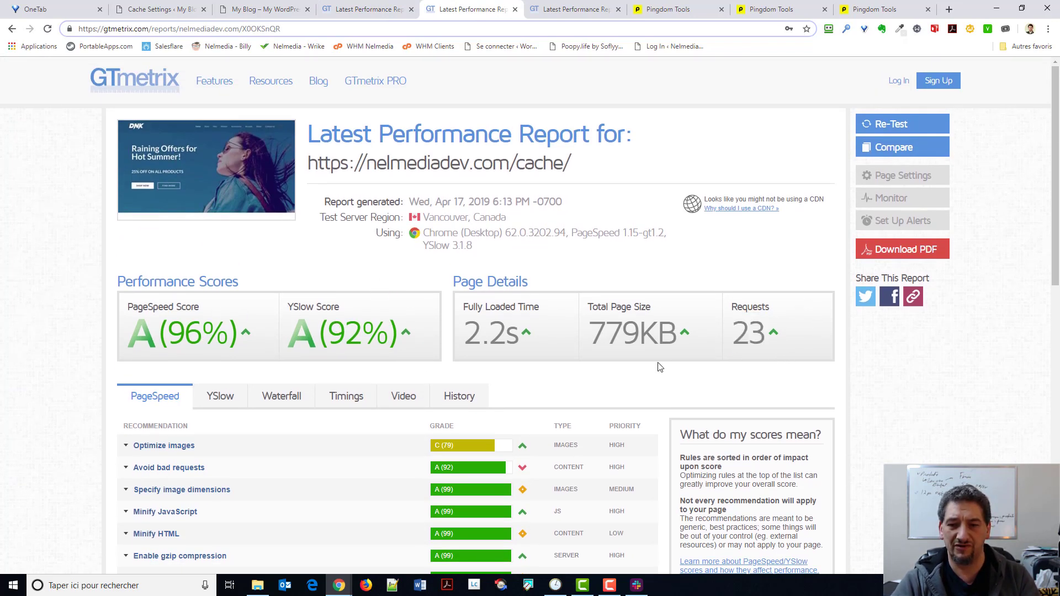
left_click(556, 11)
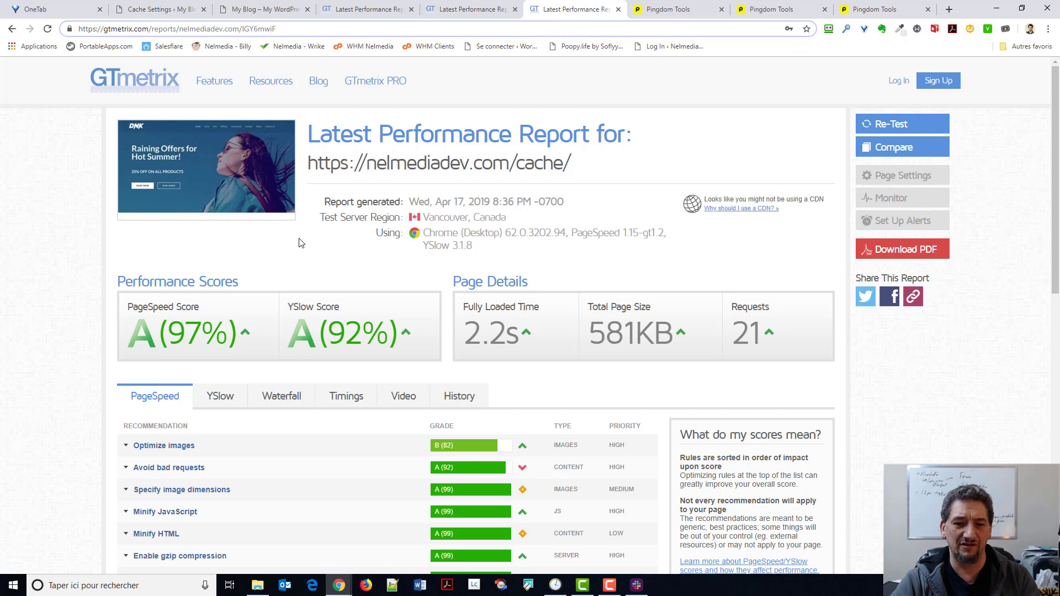
left_click(493, 9)
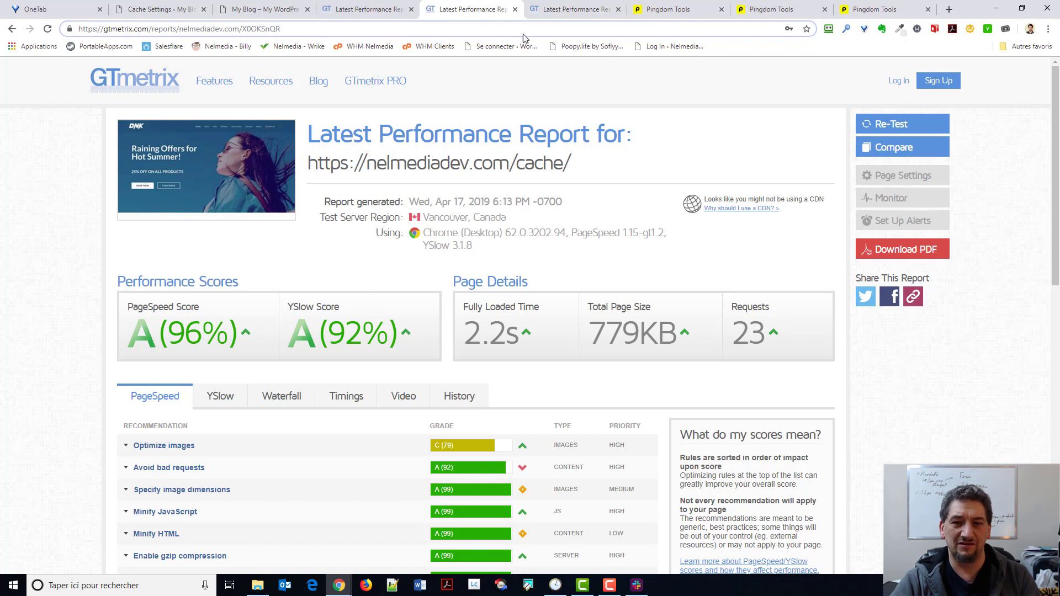
left_click(573, 9)
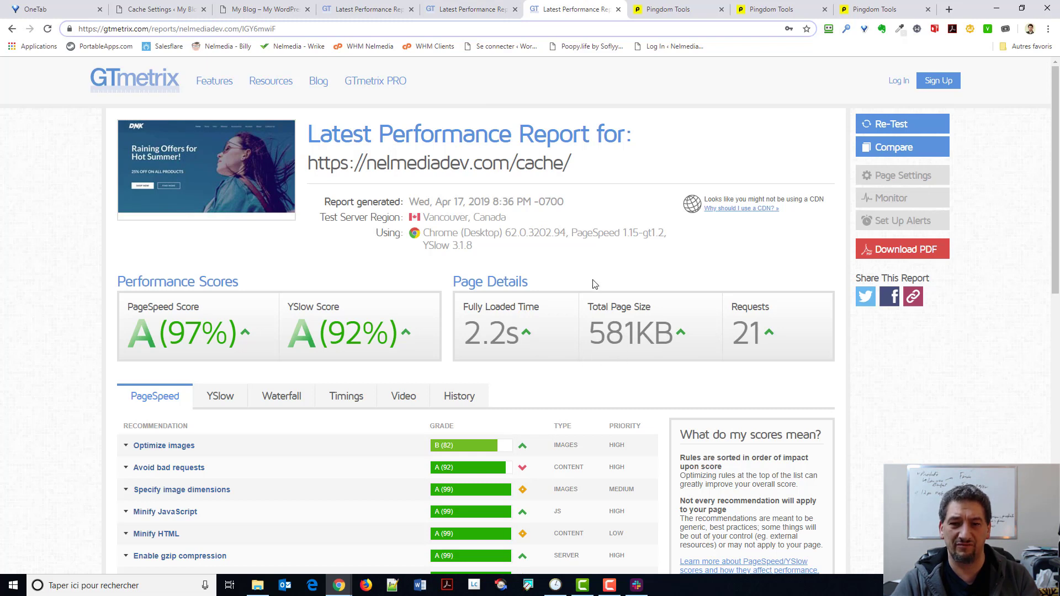
left_click(485, 12)
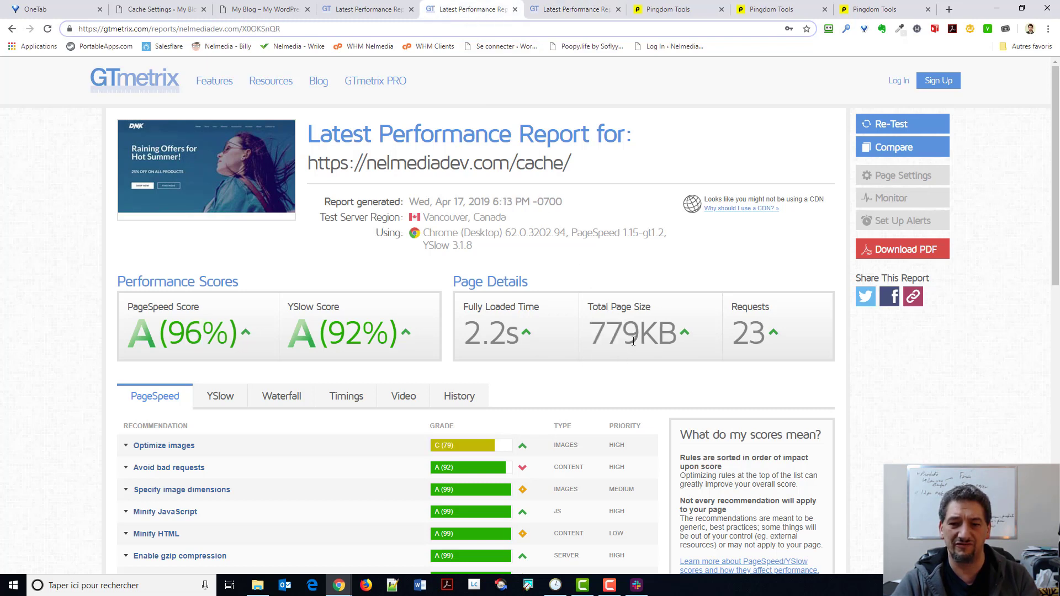
left_click(588, 12)
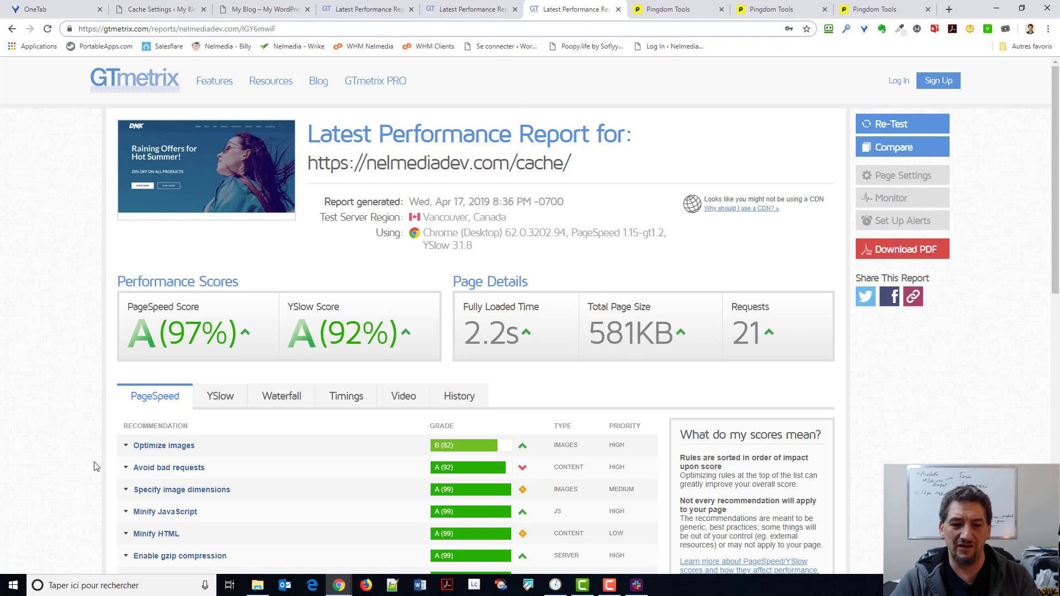
Examine the Optimize images details and the YSlow content delivery network recommendation in the 8:36 PM GTmetrix report.
left_click(126, 445)
scroll(184, 411, "down", 4)
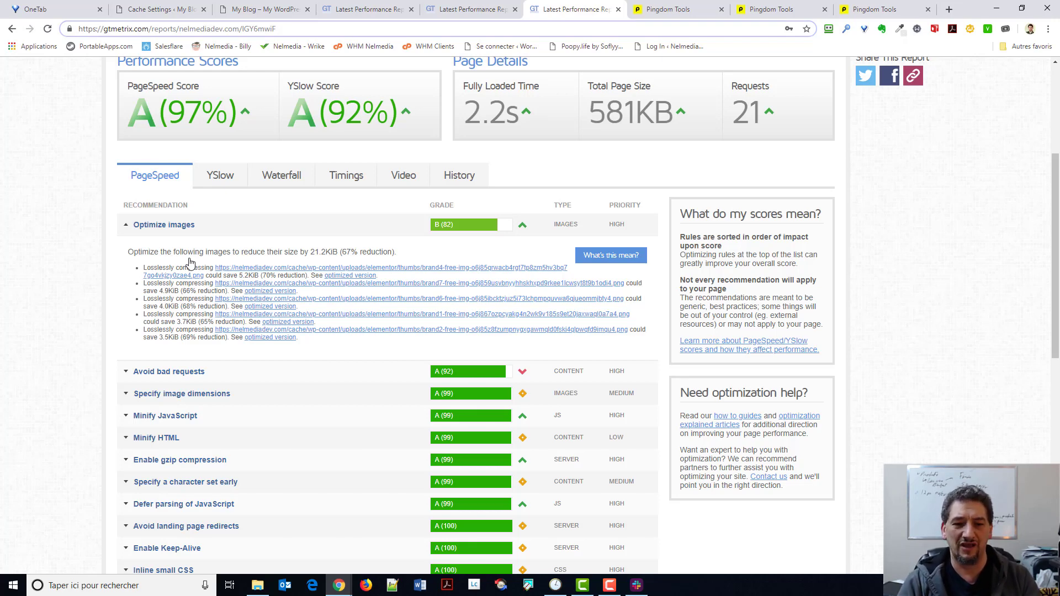
left_click(154, 225)
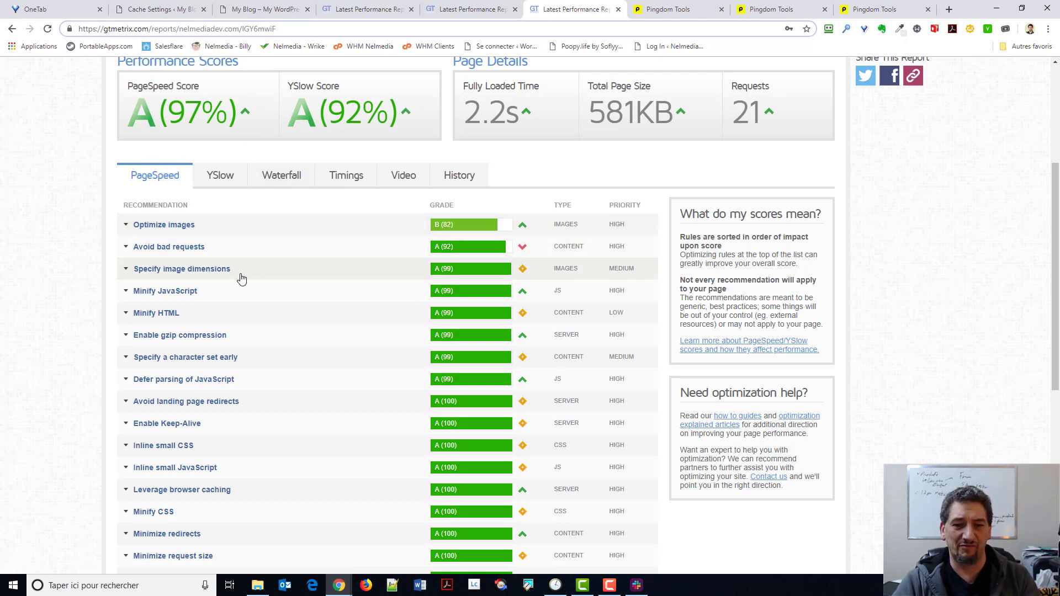
left_click(224, 182)
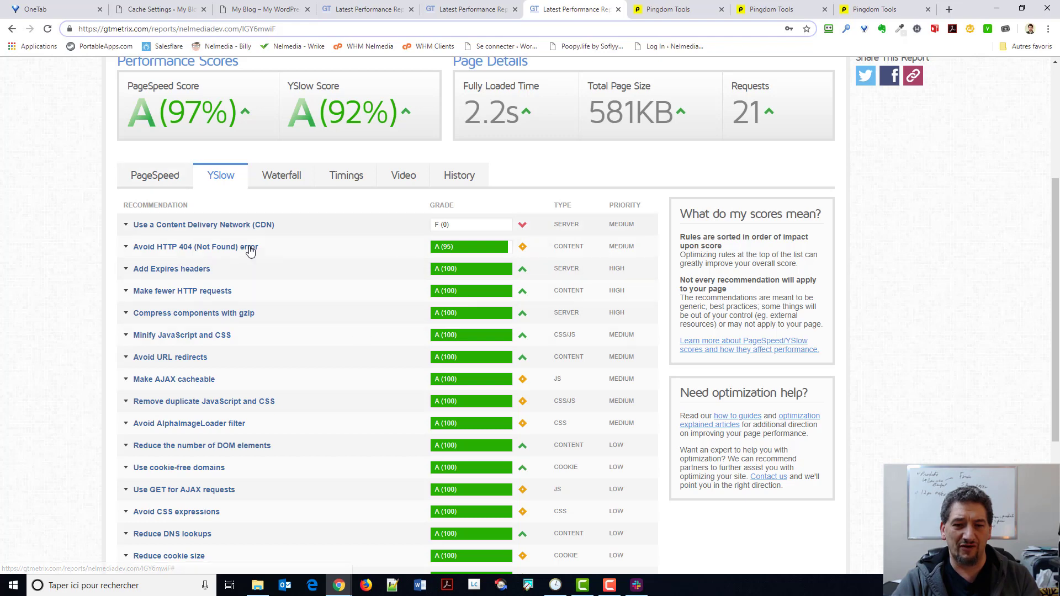
left_click(205, 226)
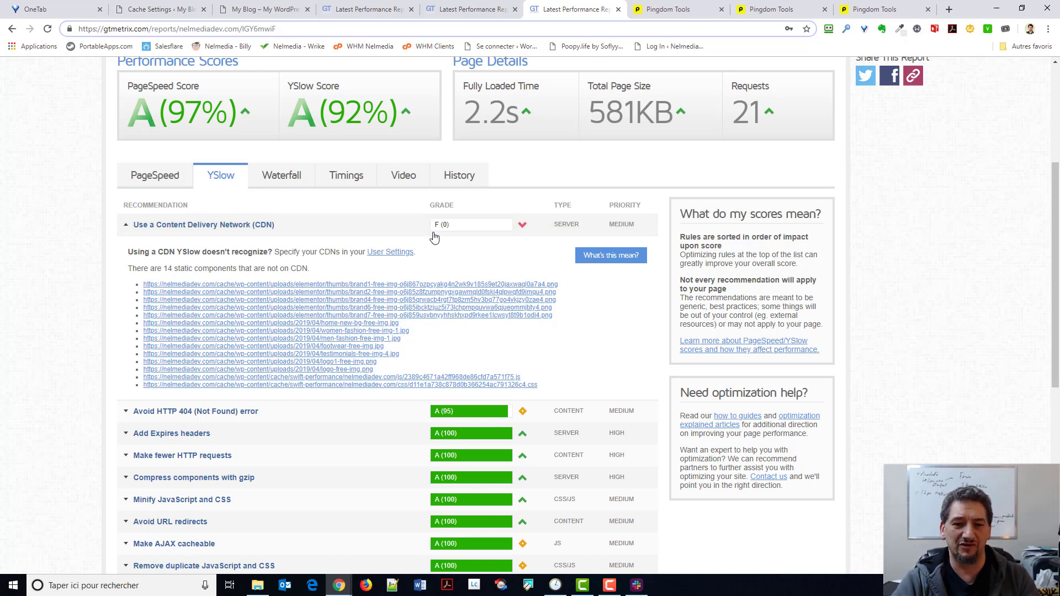
Compare the performance grade, load time, page size and requests in the second and third Pingdom results.
left_click(773, 12)
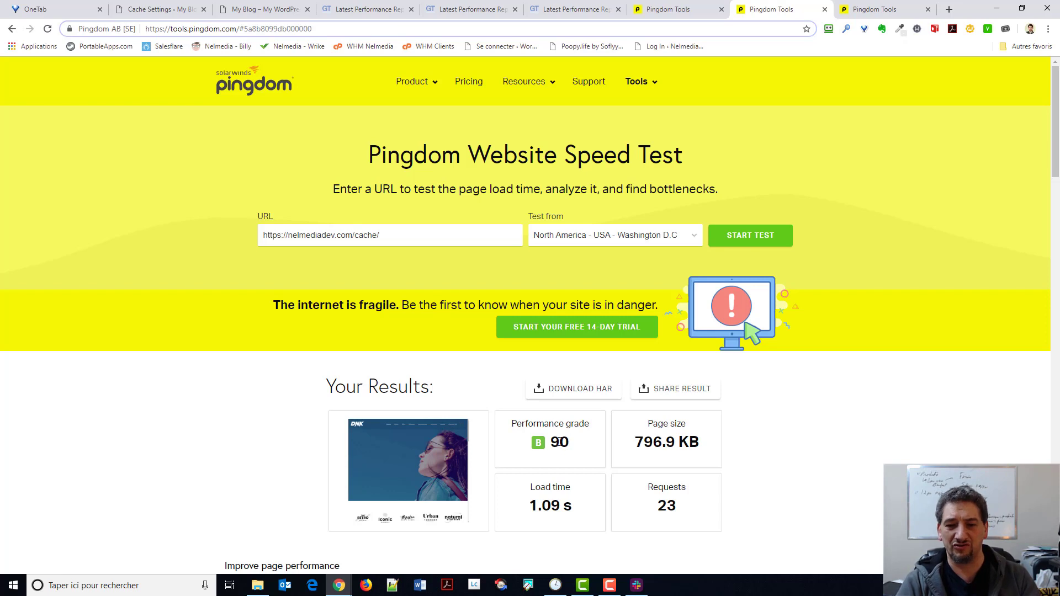
left_click(888, 6)
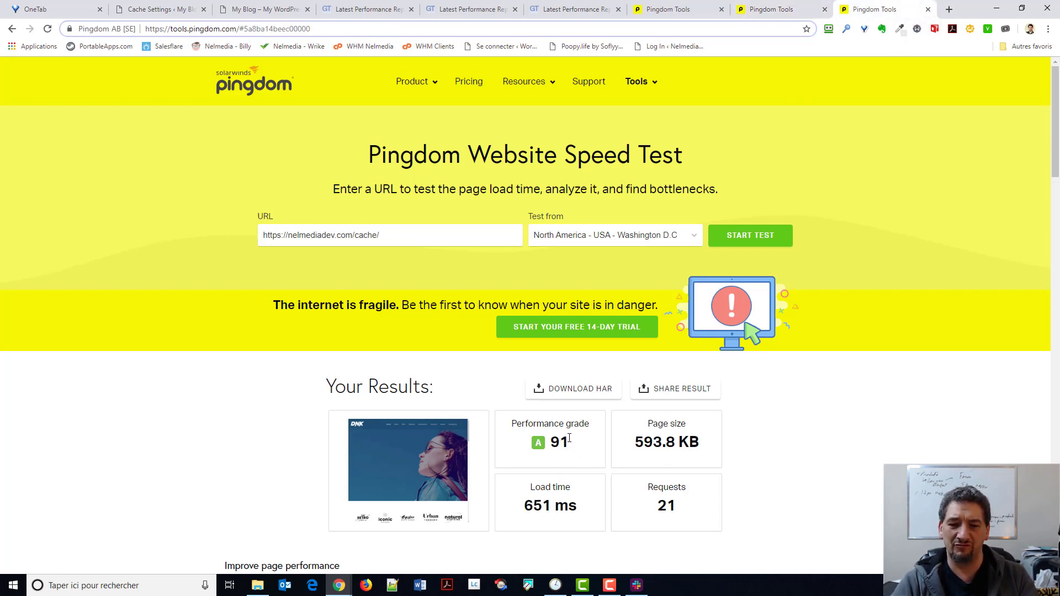